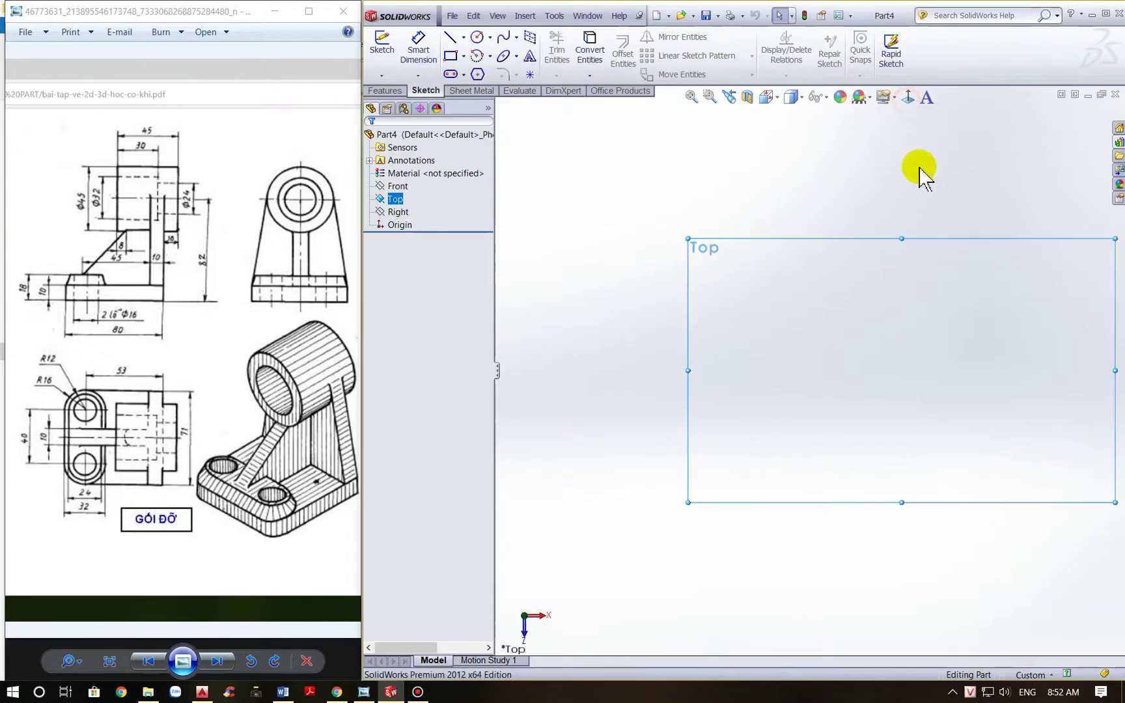
Sketch a corner rectangle about 44 mm wide and 70 mm high on the Top plane, starting from the origin
left_click(451, 56)
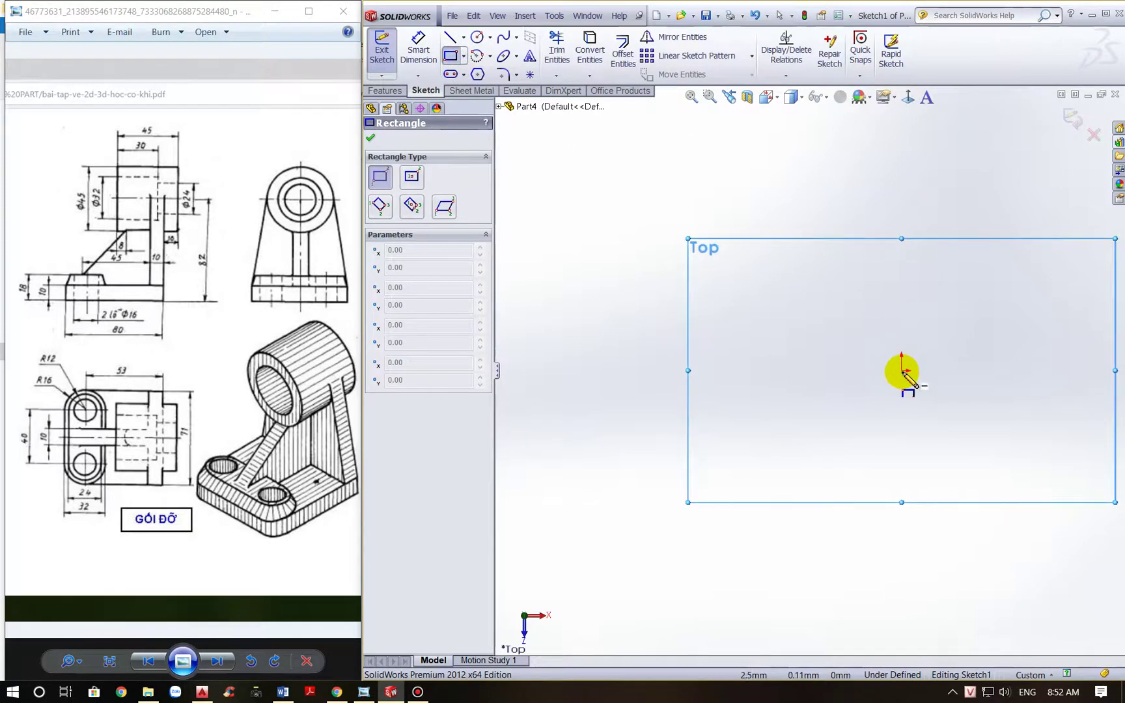
left_click(902, 369)
left_click(1017, 185)
scroll(992, 252, "up", 3)
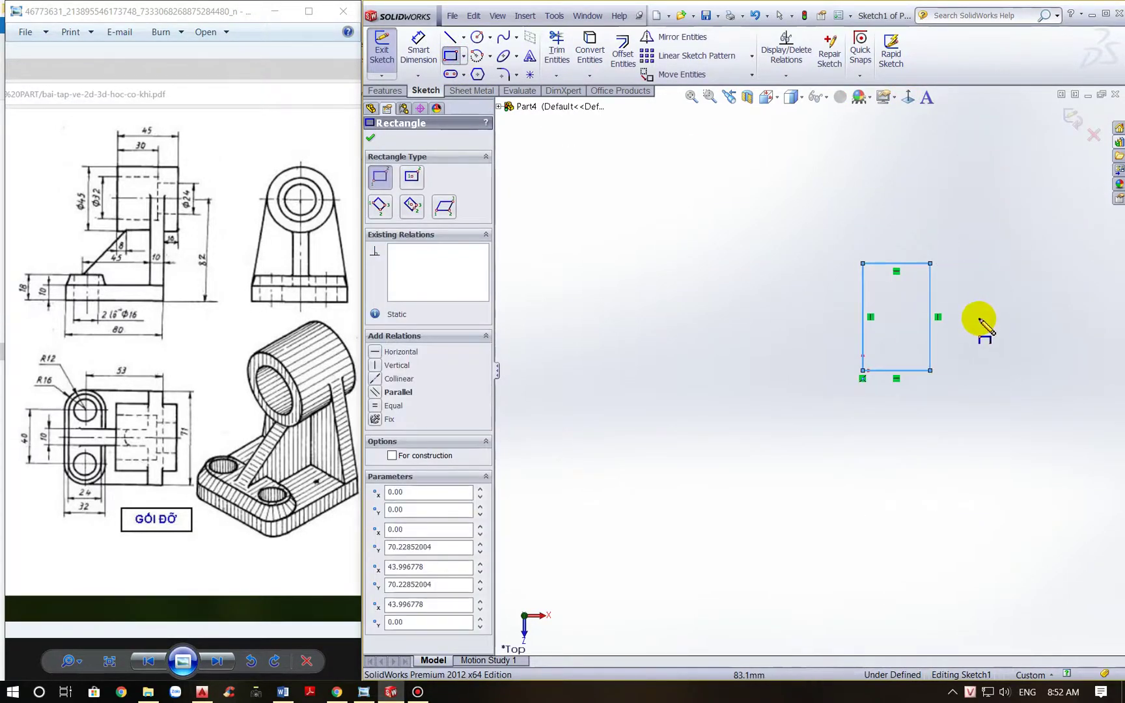
scroll(979, 322, "down", 2)
key("Escape")
Dimension the rectangle 80 mm high and 71 mm wide, and exit the sketch
left_click(418, 52)
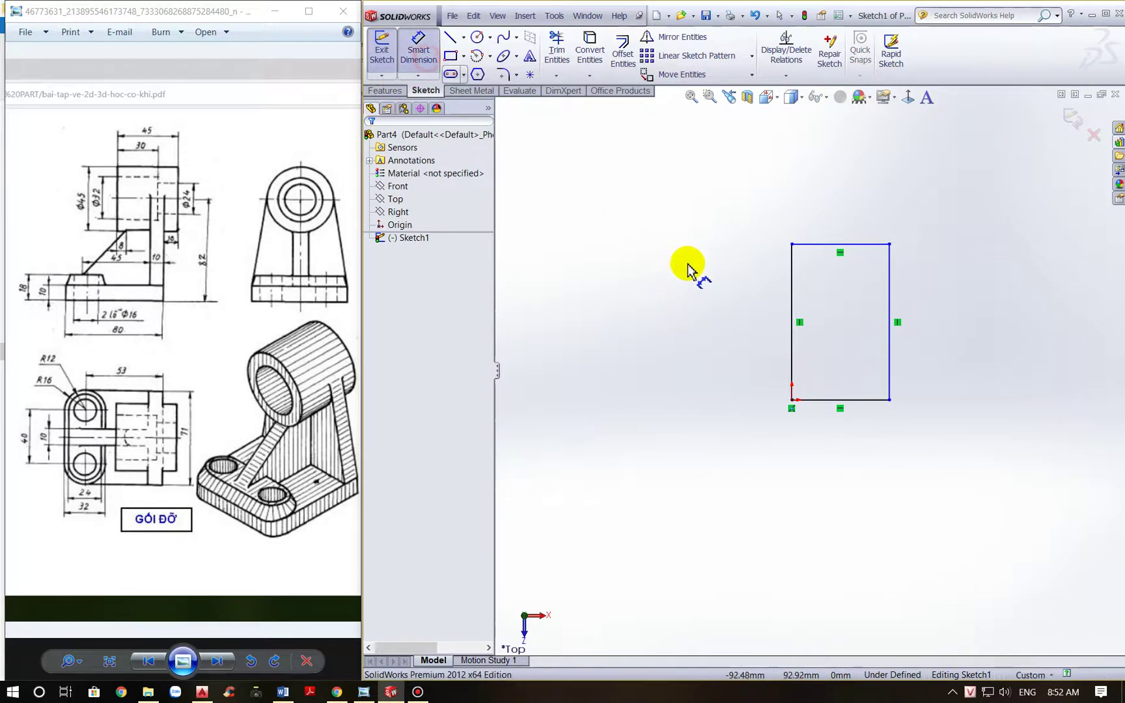
left_click(792, 328)
left_click(729, 325)
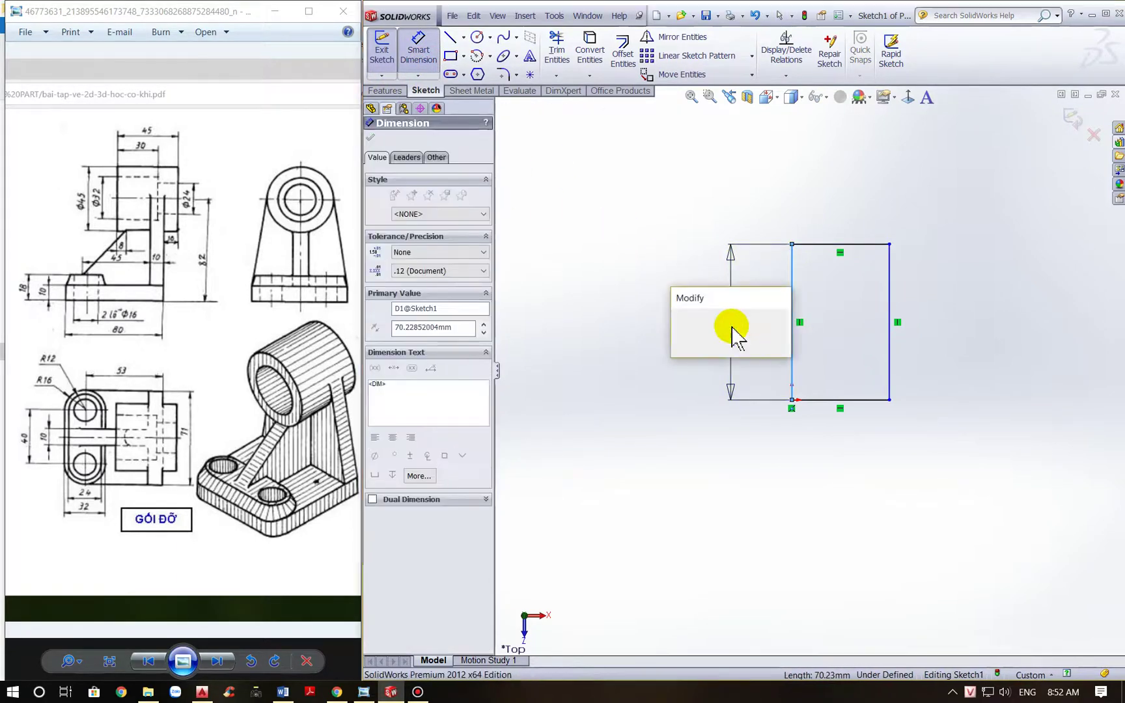
type("80")
key("Return")
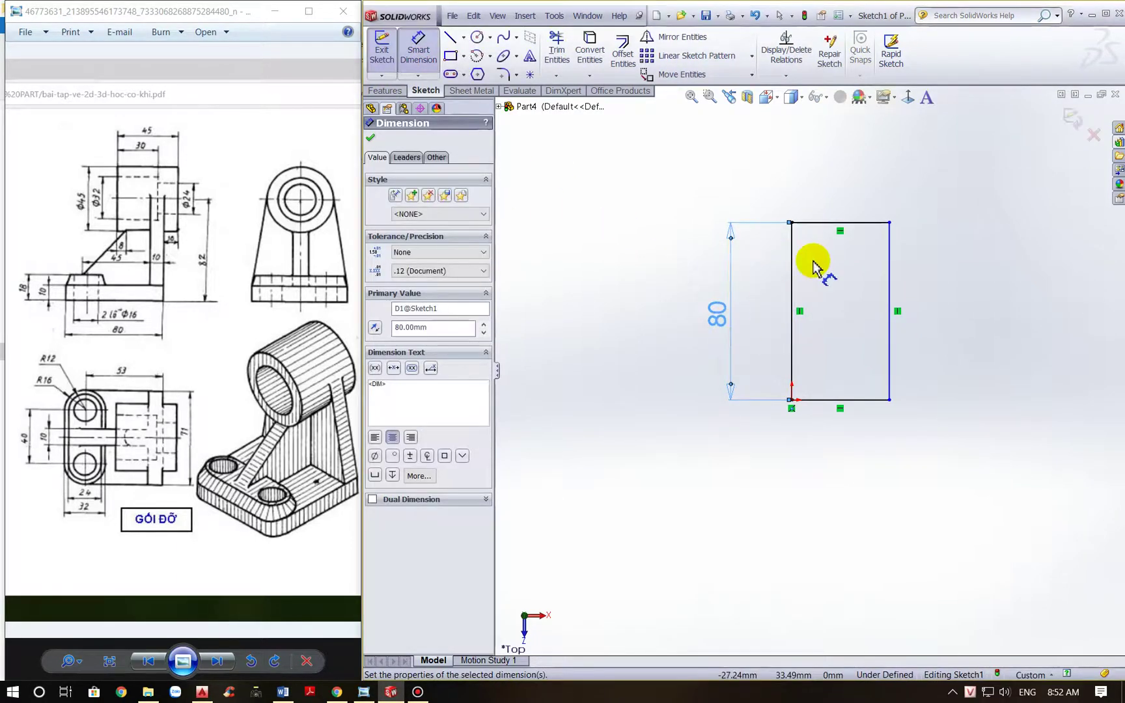
left_click(837, 223)
left_click(845, 187)
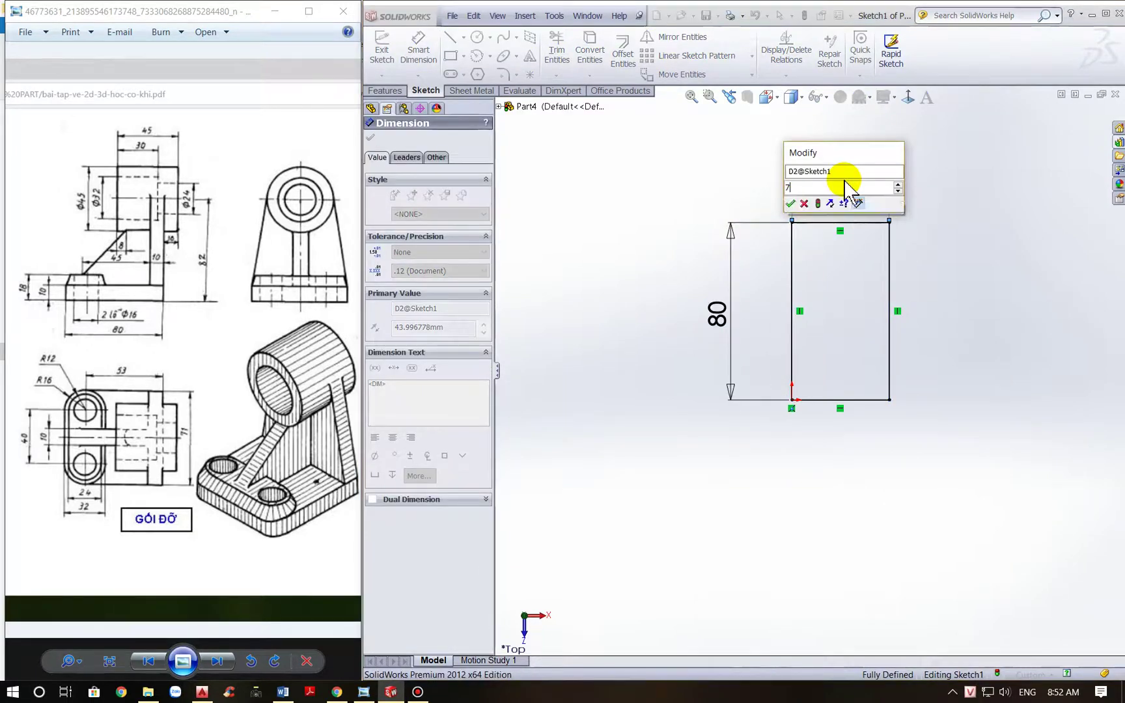
type("71")
key("Return")
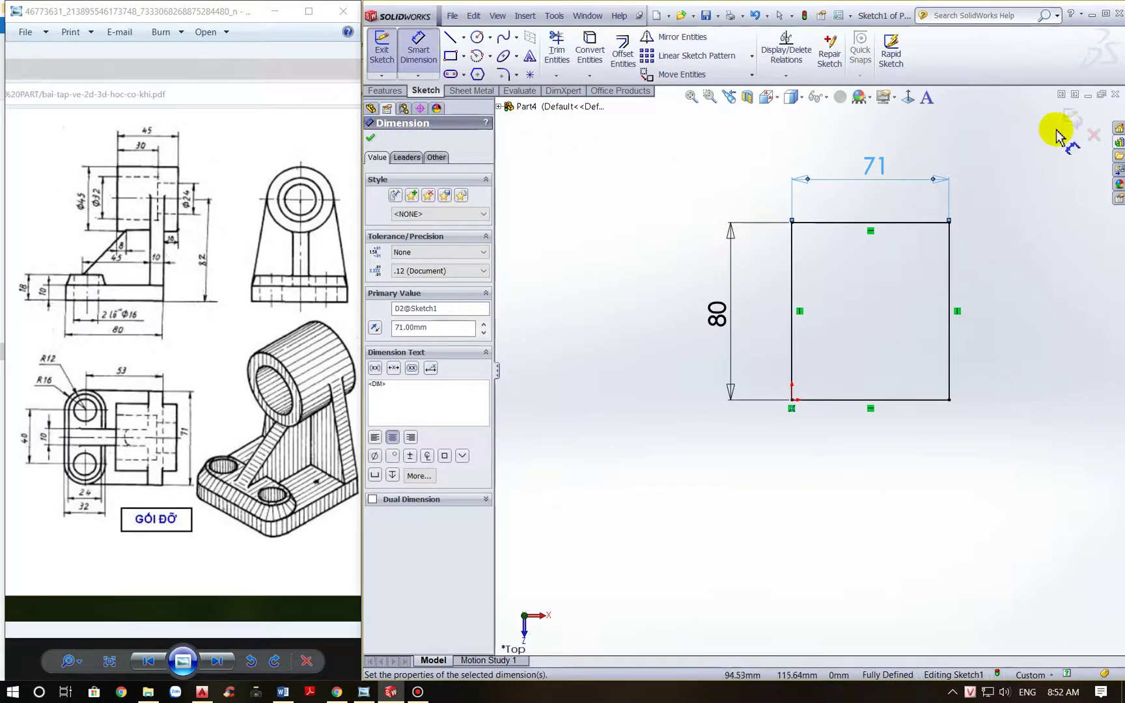
left_click(1076, 124)
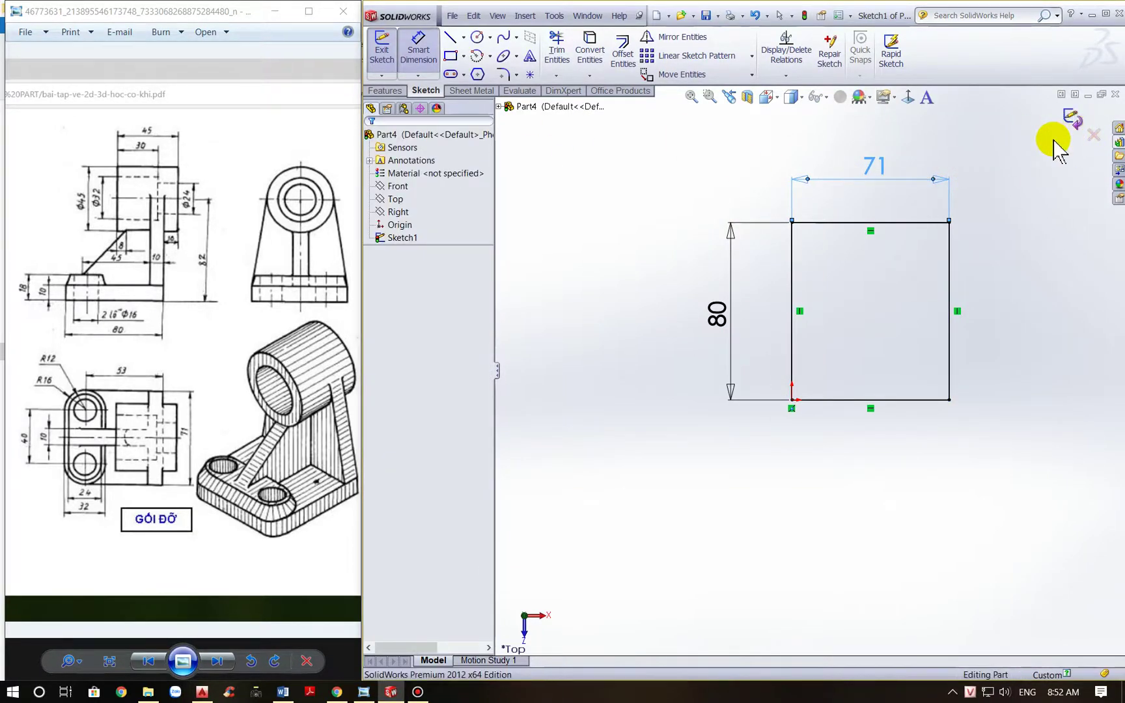
Extrude the rectangle as a blind boss 10 mm thick to form the base plate
left_click(384, 91)
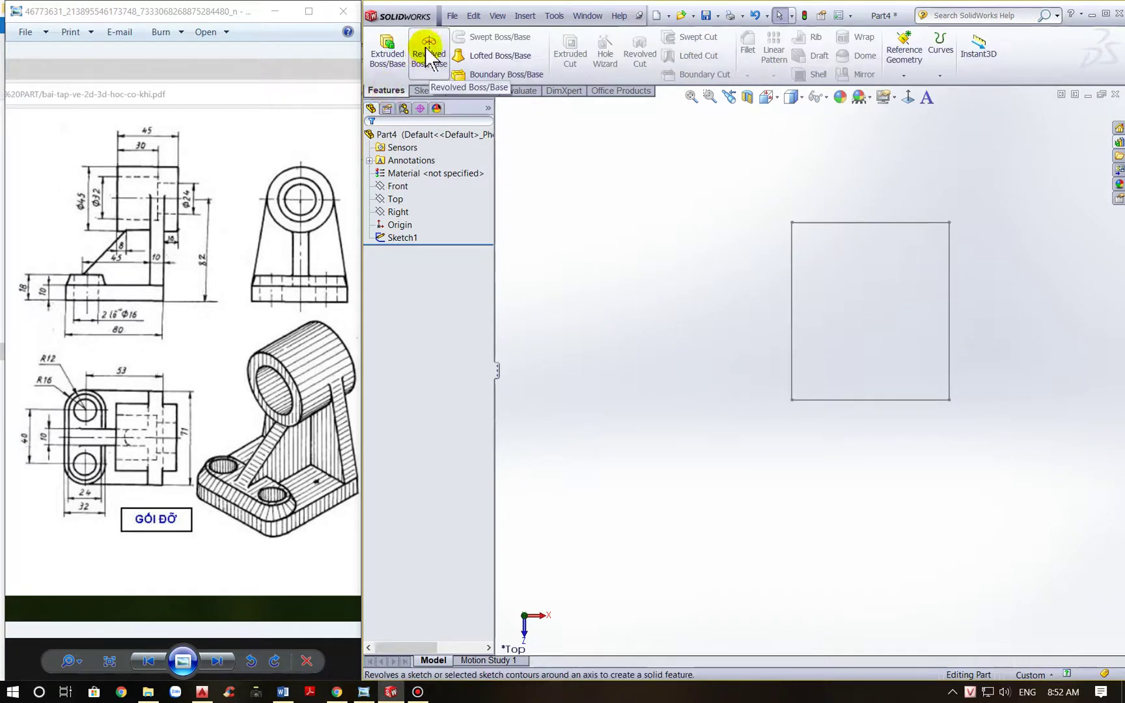
left_click(379, 60)
left_click(791, 253)
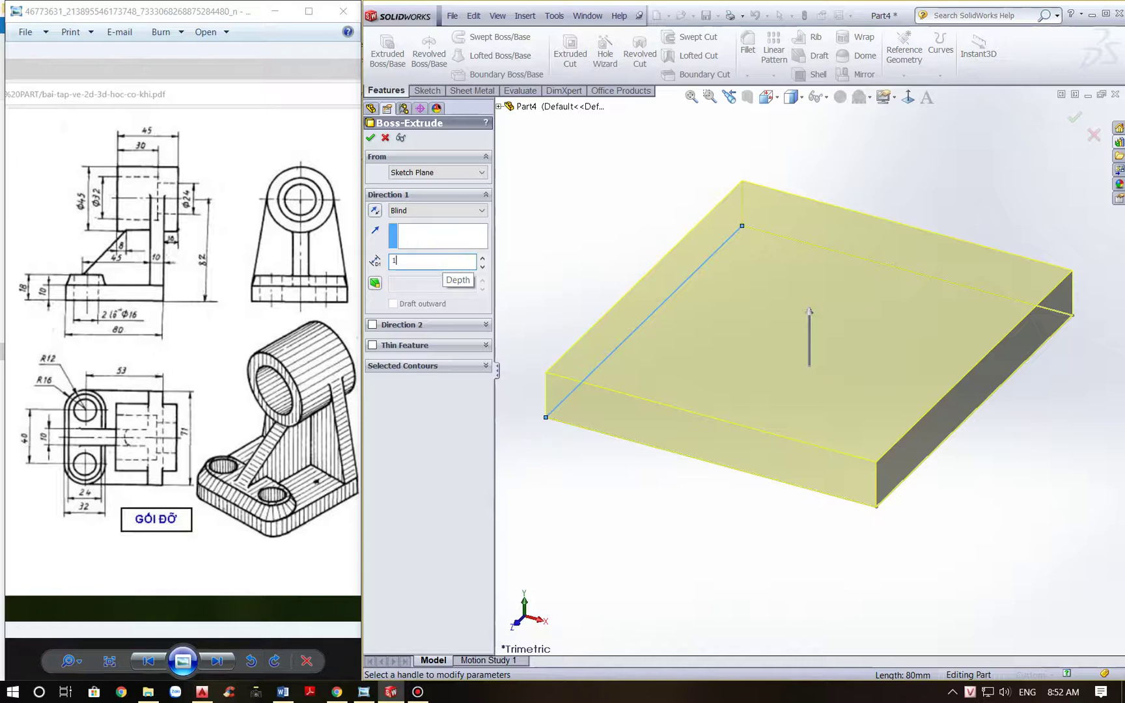
left_click(370, 138)
scroll(818, 250, "up", 3)
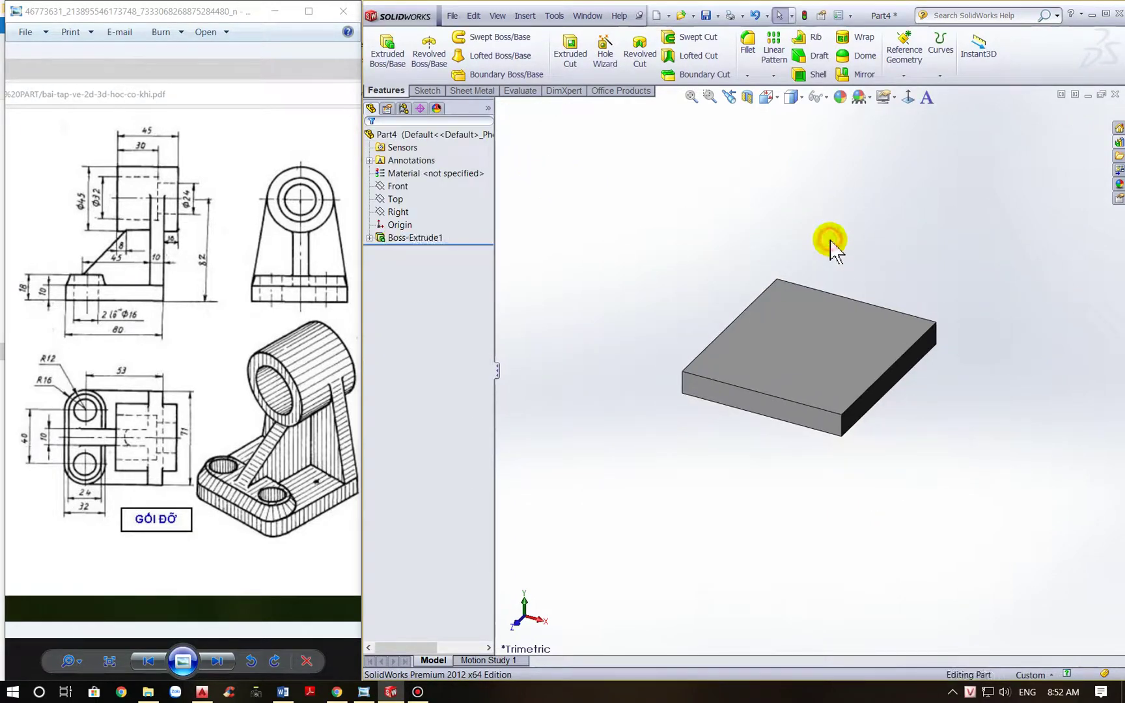
Measure the length of the base plate's lower front edge
left_click(521, 91)
left_click(415, 49)
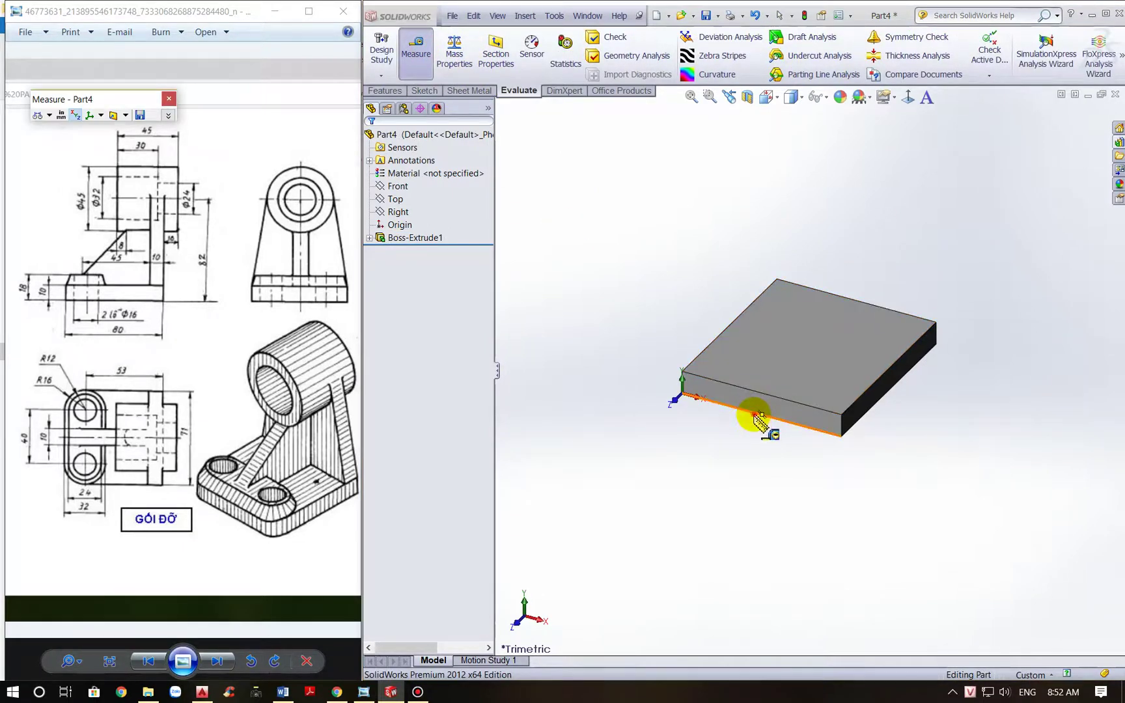
left_click(753, 414)
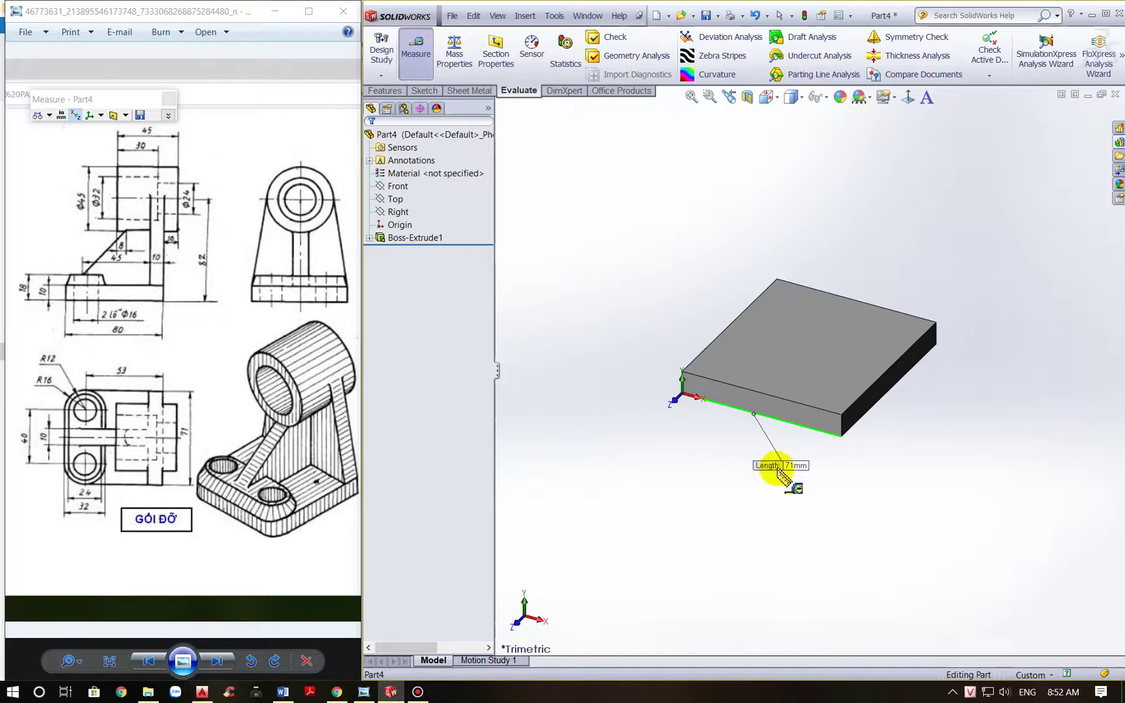
key("Escape")
On the plate's rear side face, sketch a vertical centerline about 59 mm long from the upper edge's midpoint and a circle of about 14.7 mm radius on it
scroll(861, 432, "up", 3)
middle_click_drag(861, 432, 853, 394)
left_click(850, 350)
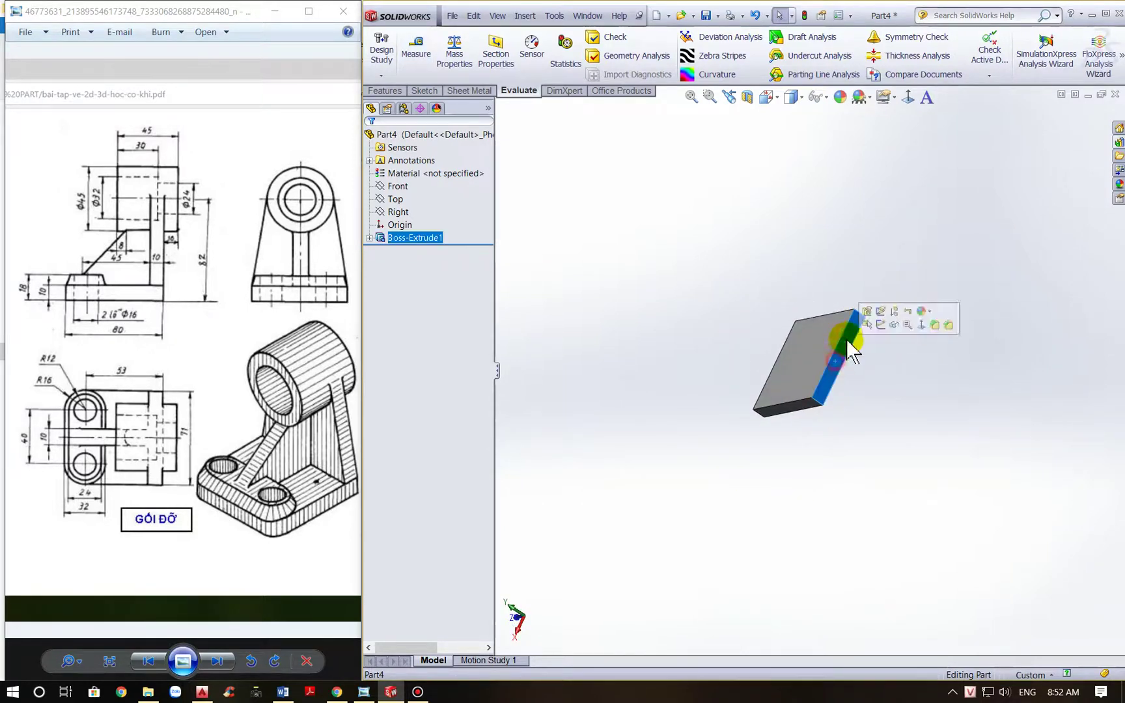
left_click(909, 98)
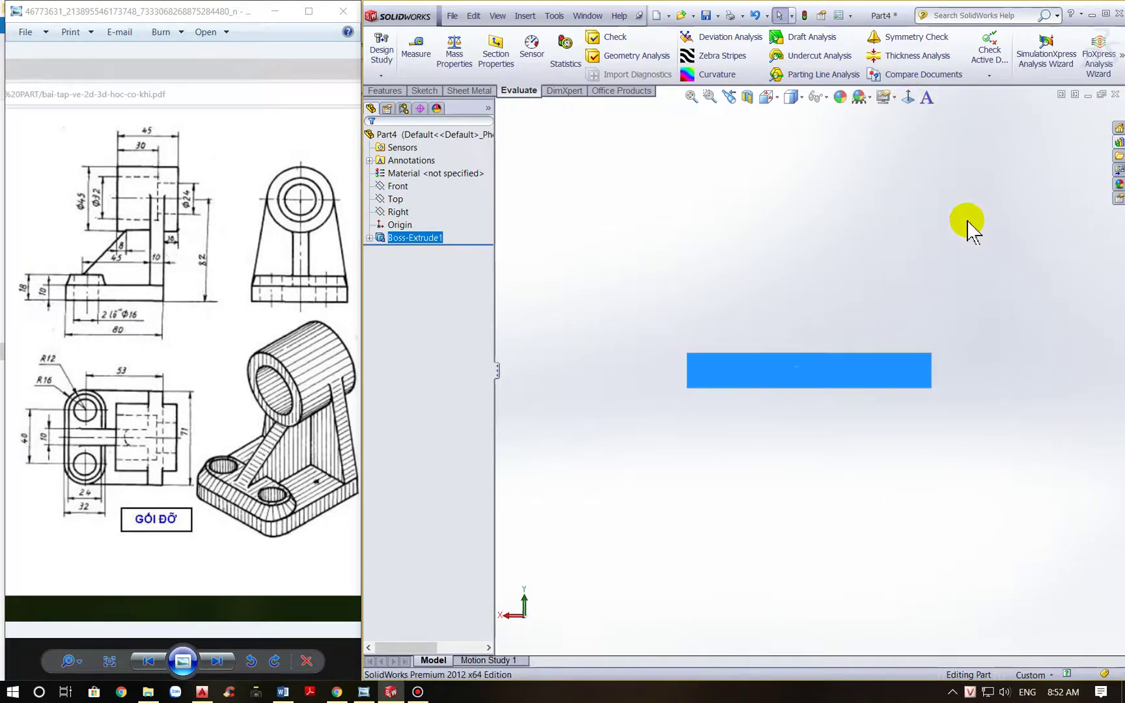
left_click(422, 90)
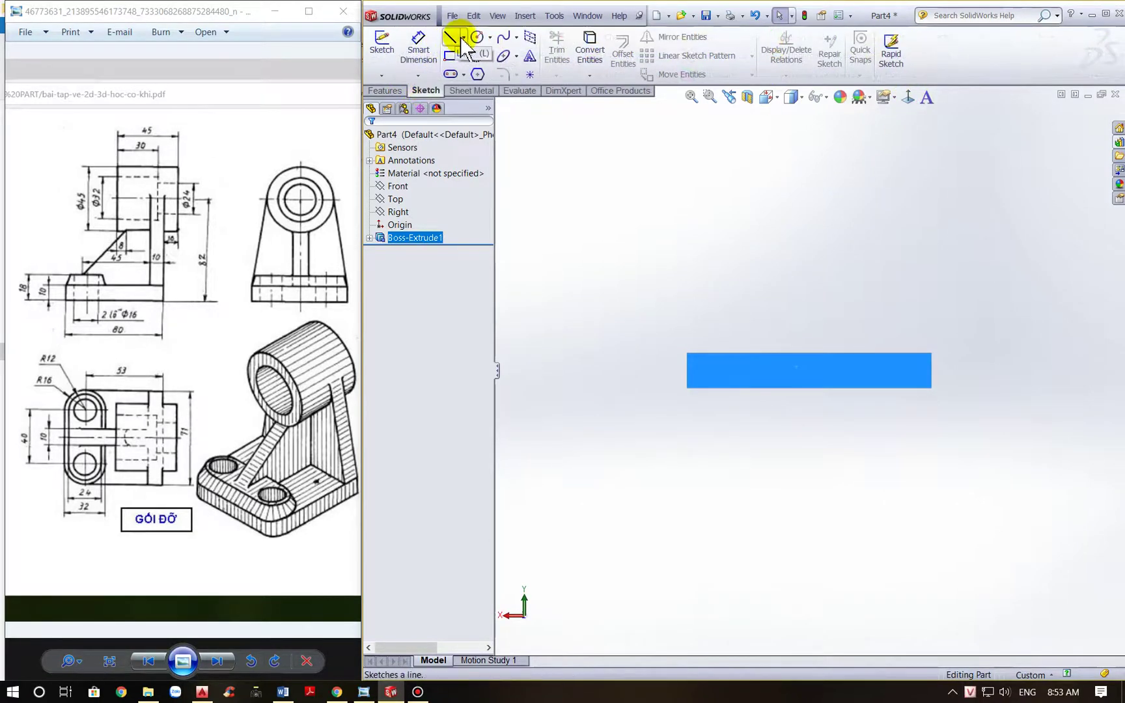
left_click(454, 70)
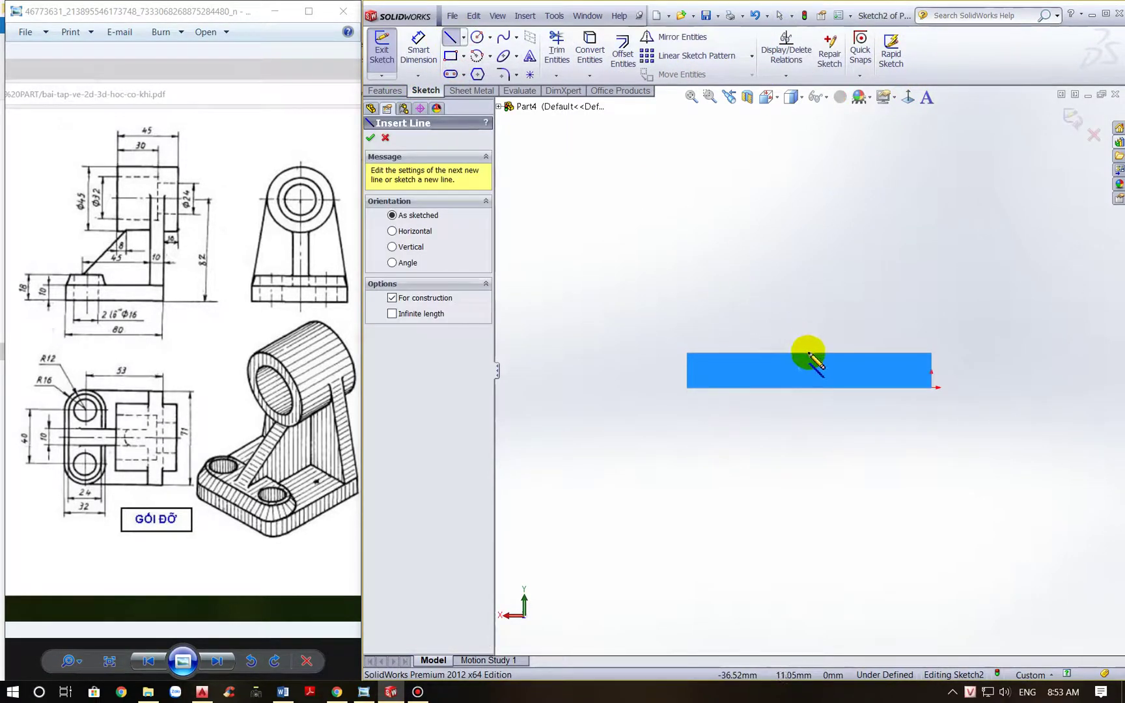
left_click(809, 353)
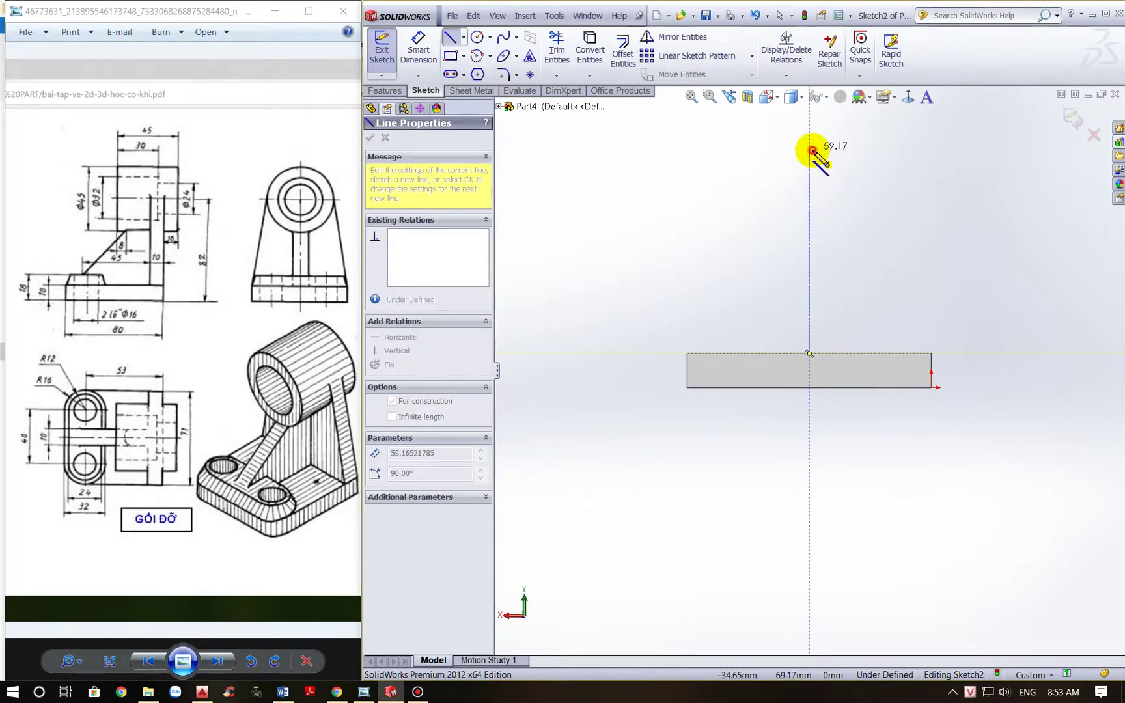
left_click(811, 150)
key("Escape")
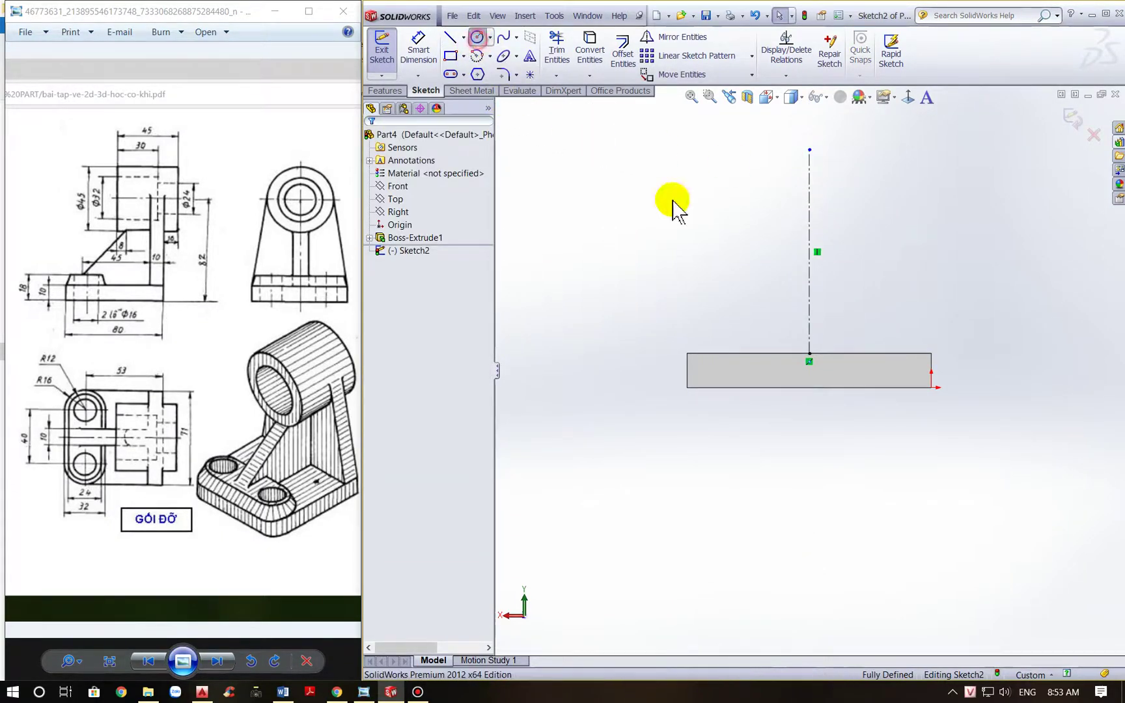
left_click(809, 196)
left_click(846, 229)
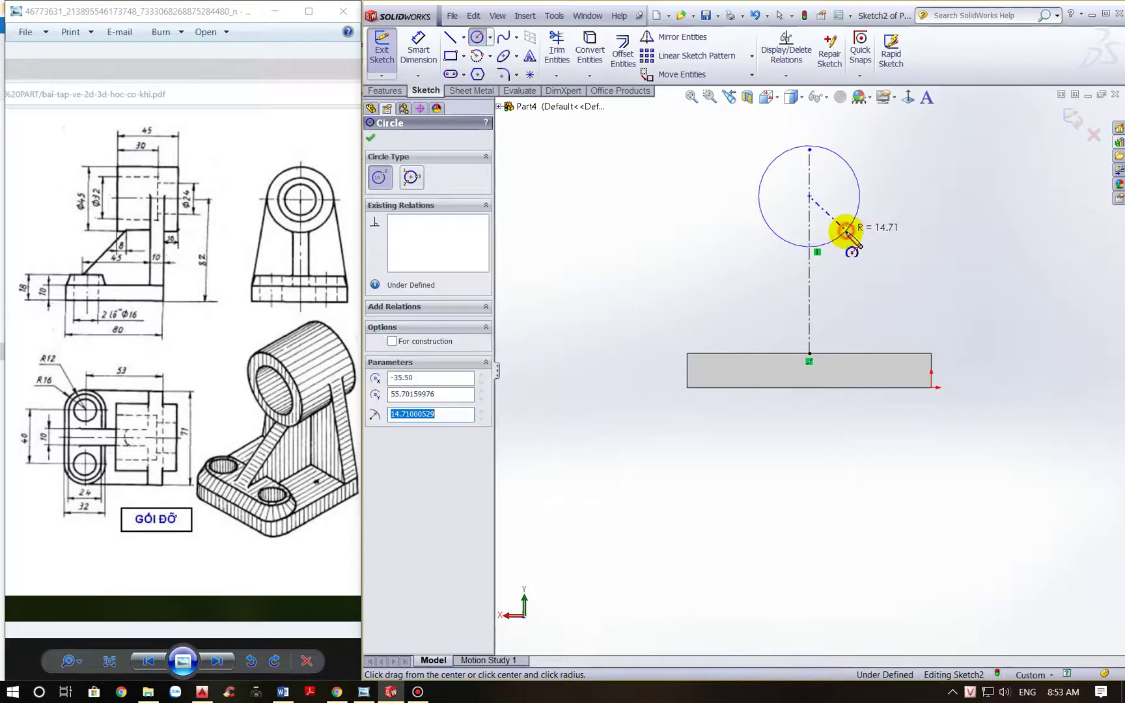
Draw two slanted lines from the plate's upper corners to the left and right sides of the circle
left_click(450, 38)
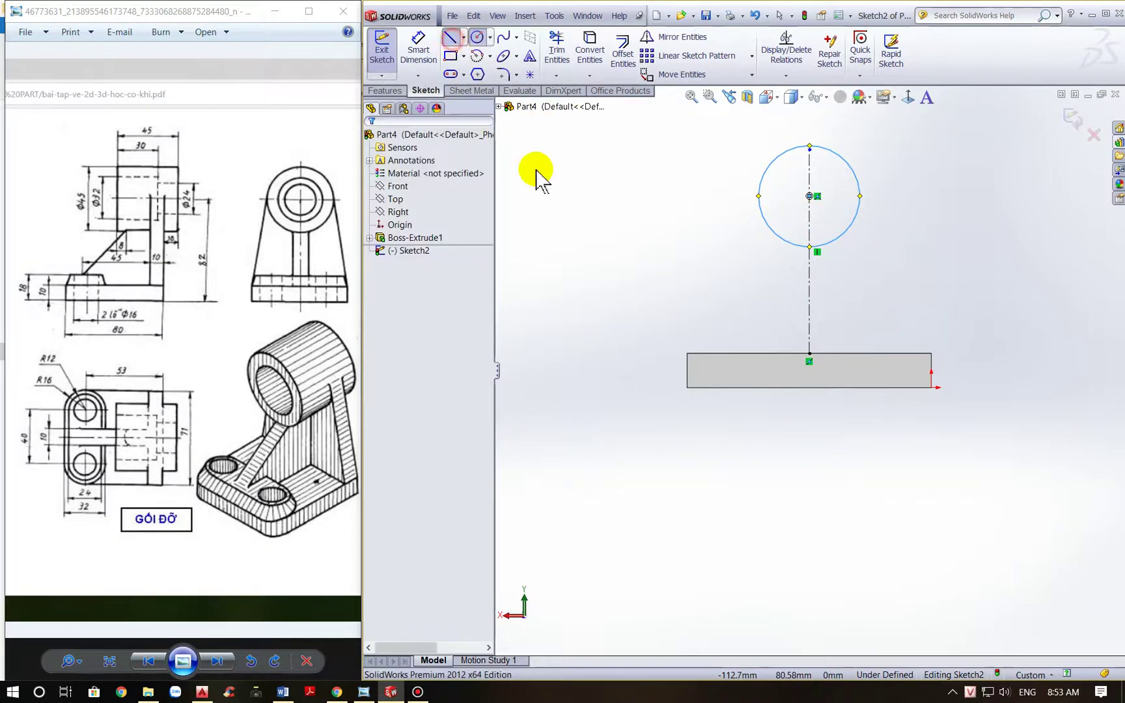
left_click(688, 354)
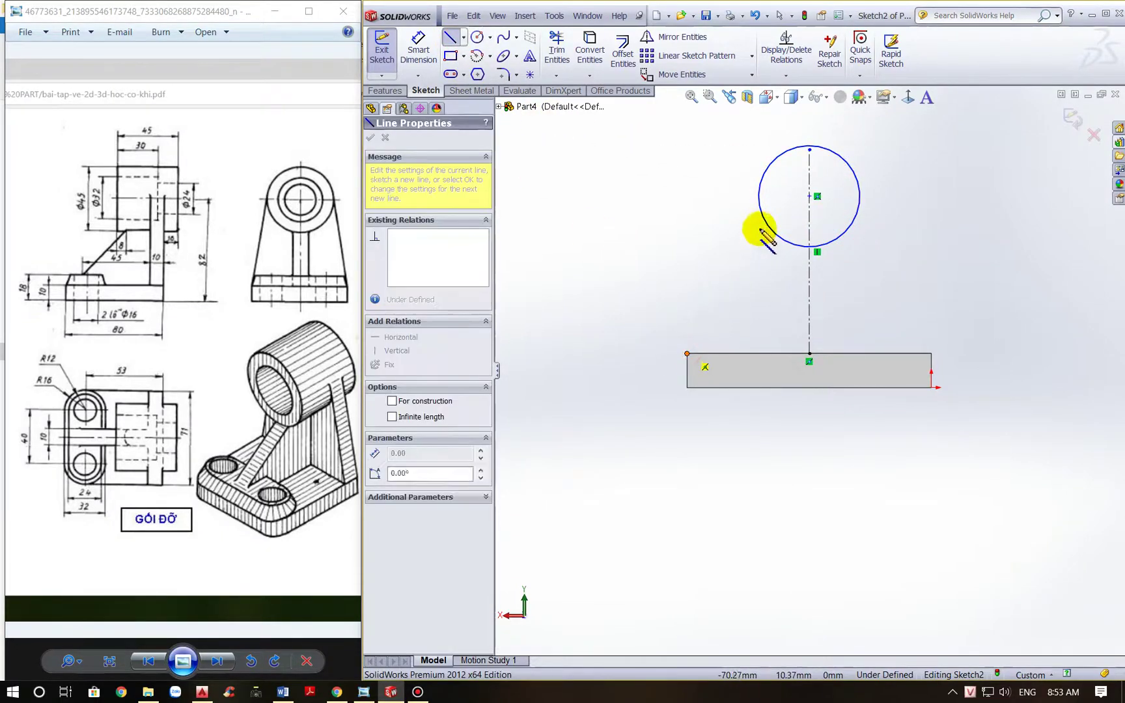
left_click(761, 177)
key("Escape")
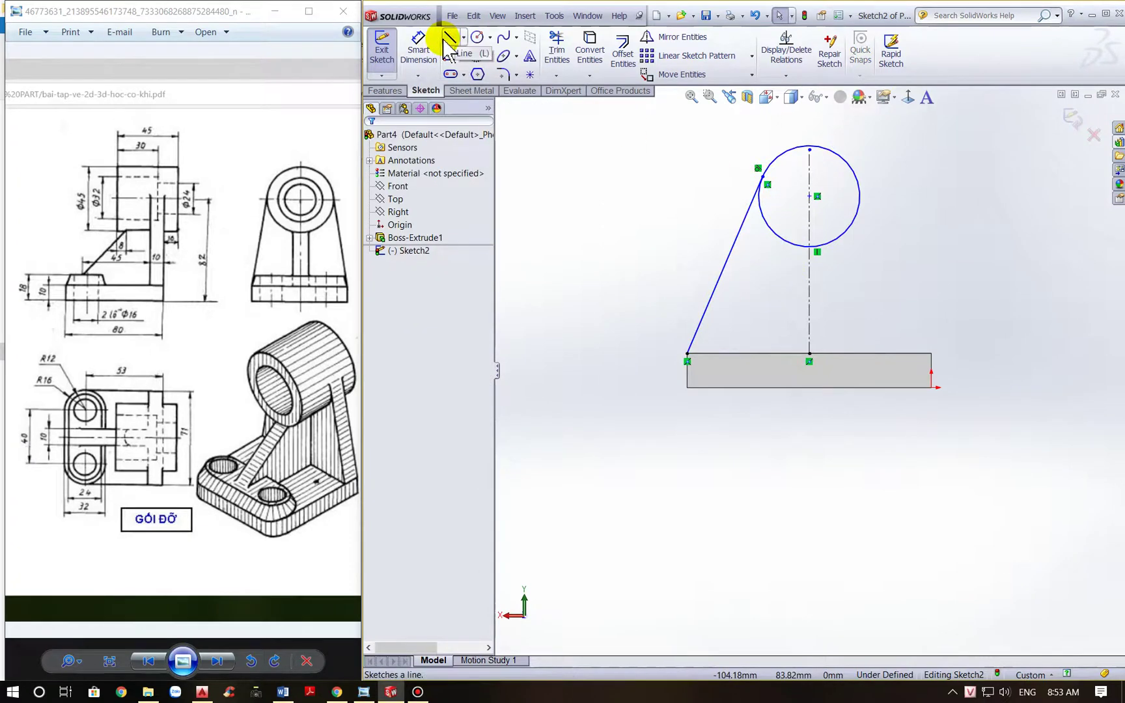
left_click(445, 40)
left_click(930, 353)
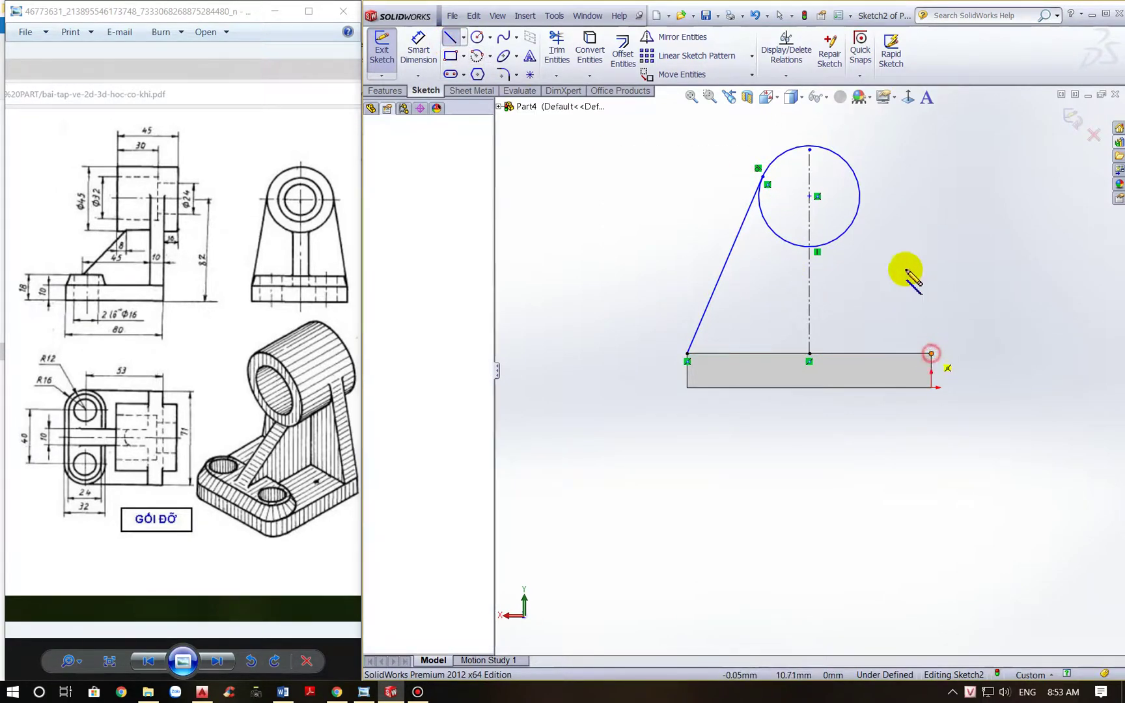
left_click(860, 186)
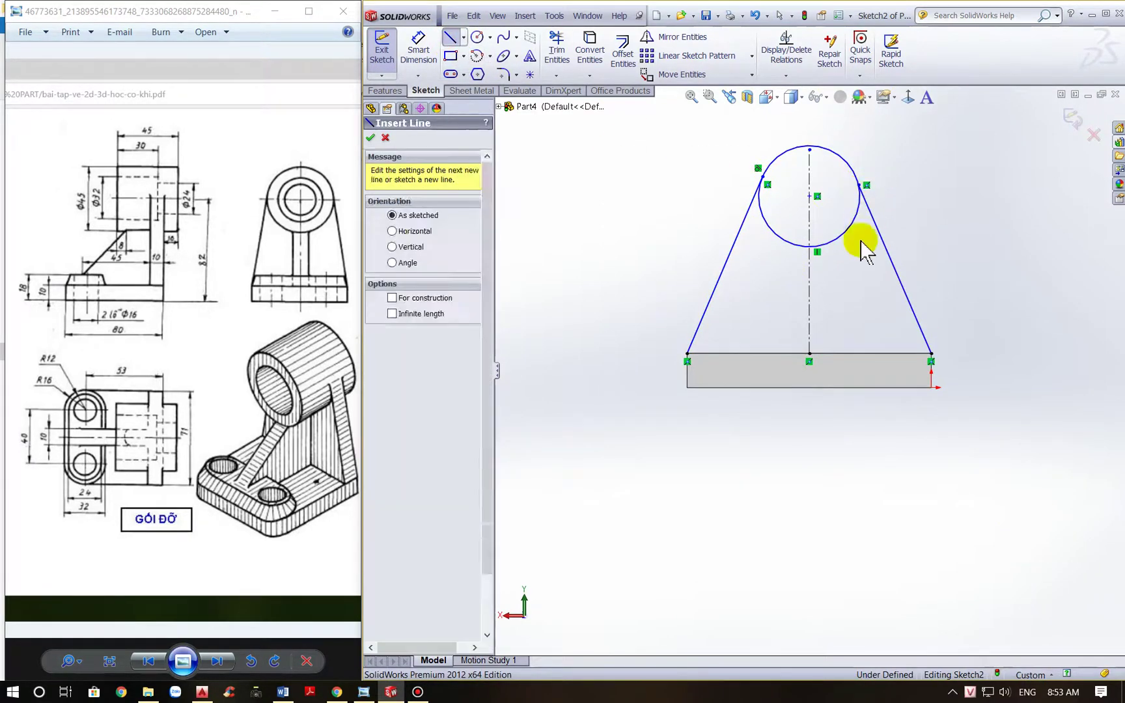
key("Escape")
Close the support profile's base with a horizontal line between the plate's two upper corners
left_click(449, 37)
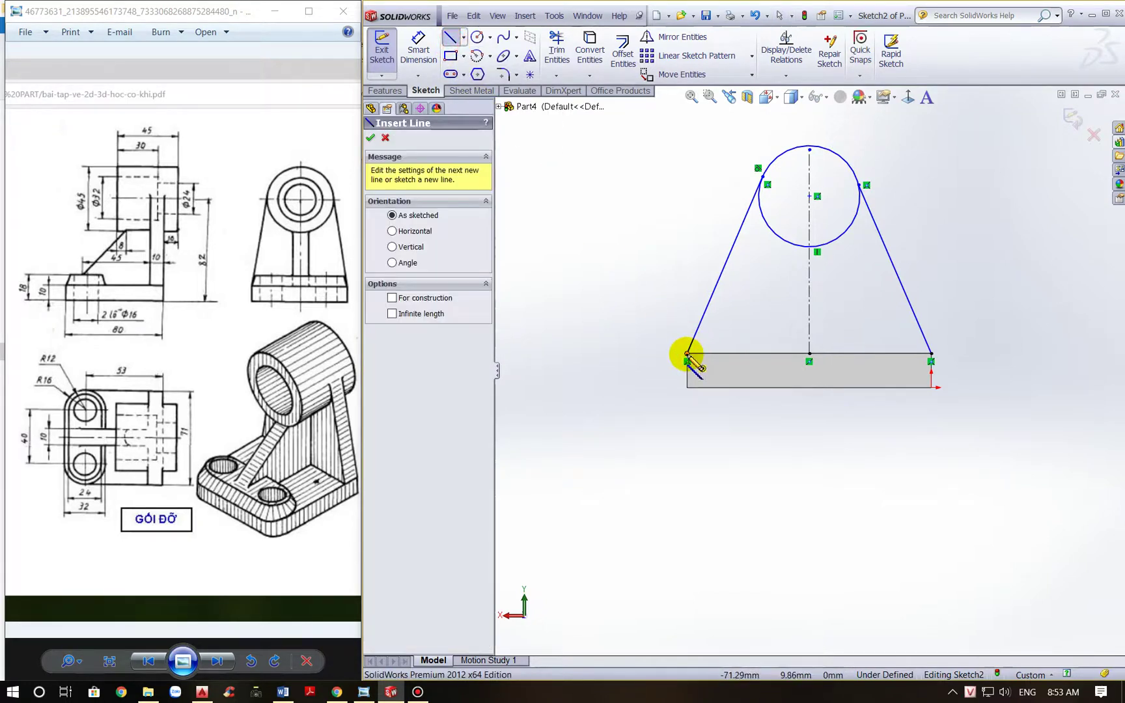
left_click(686, 353)
left_click(930, 353)
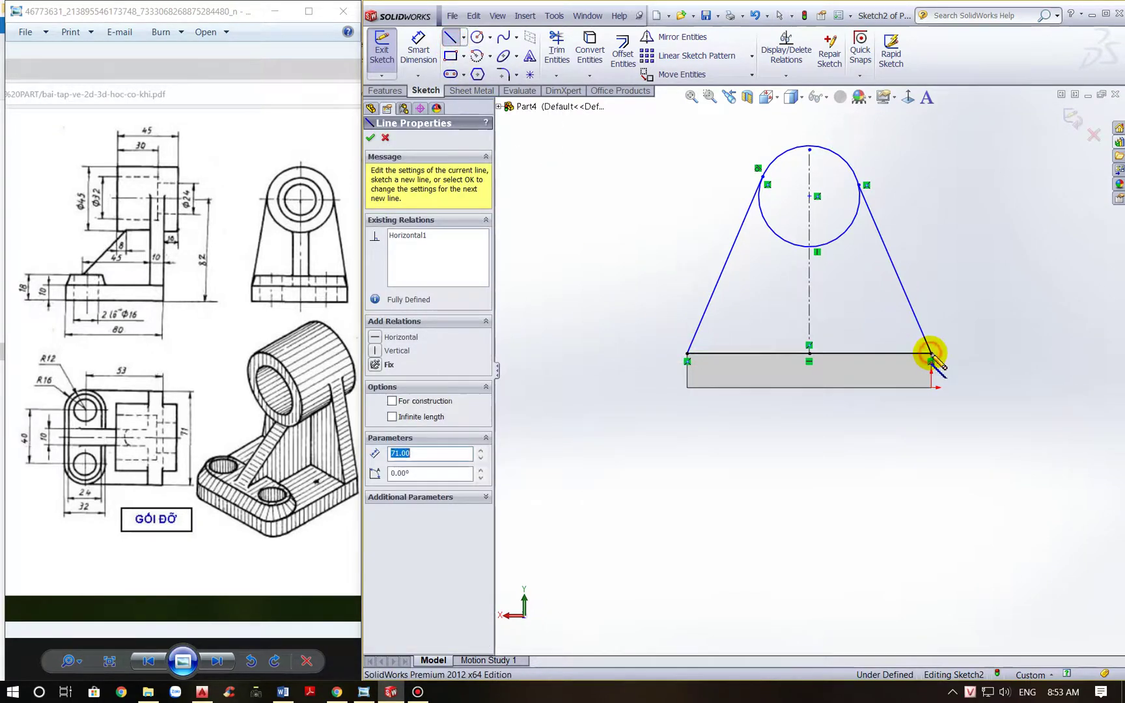
key("Escape")
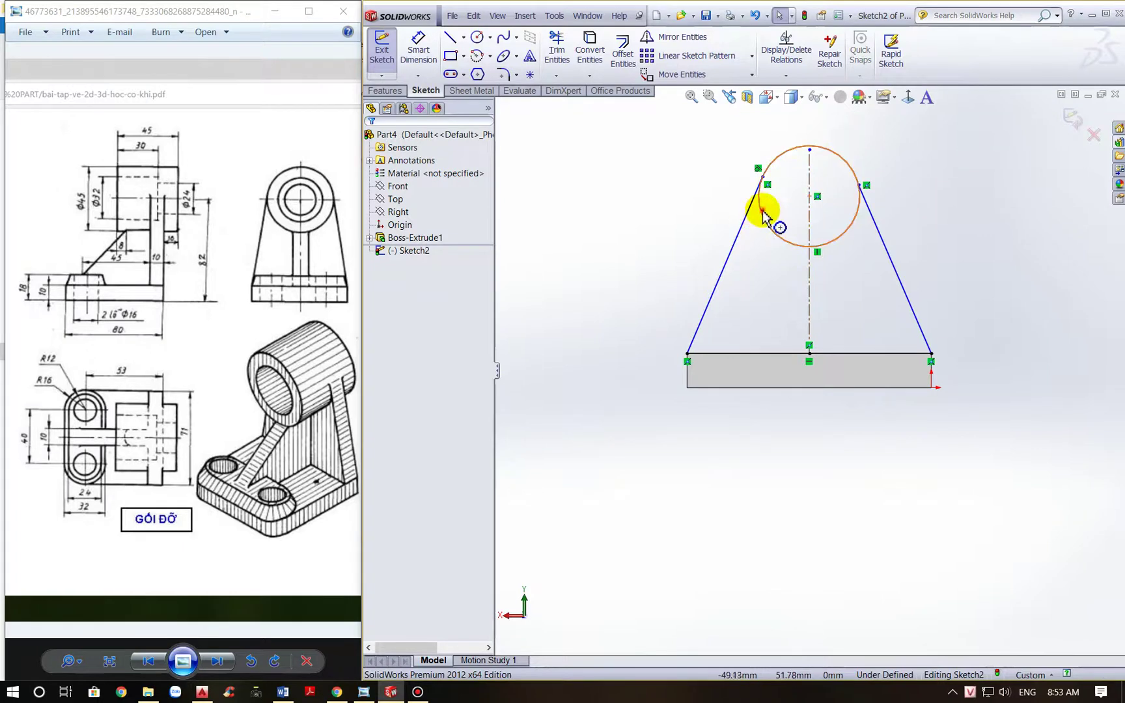
Apply tangent relations between the circle and each of the two slanted lines
left_click(762, 212)
left_click(747, 215, "ctrl")
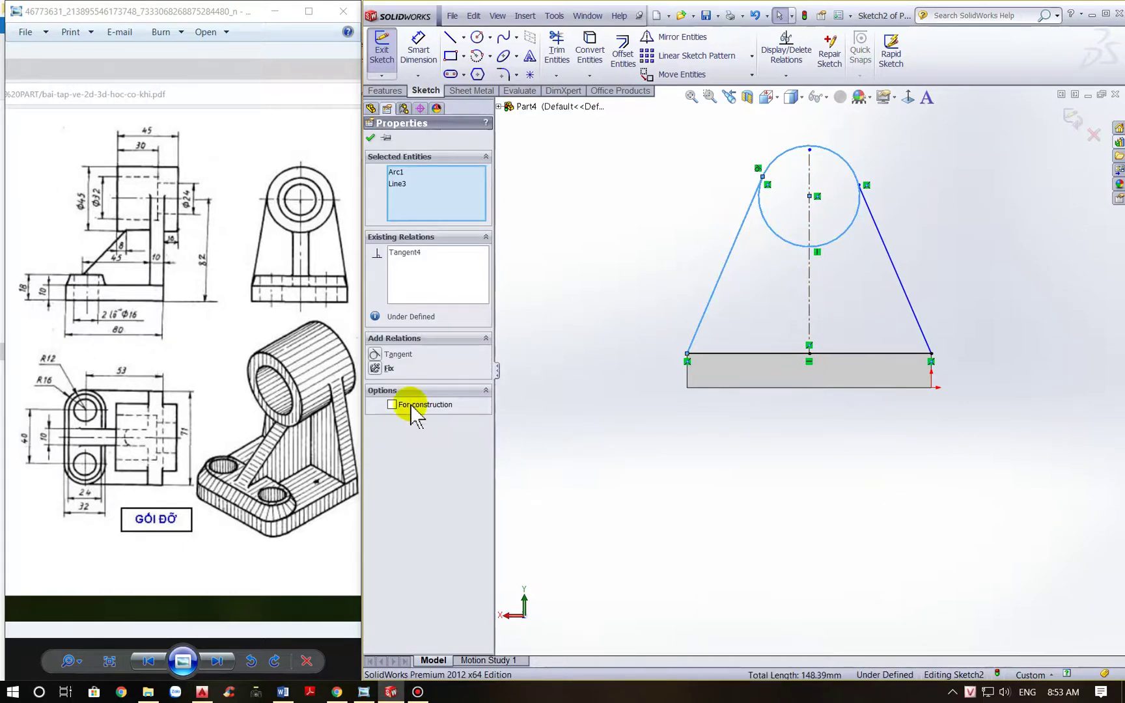
left_click(374, 355)
left_click(547, 289)
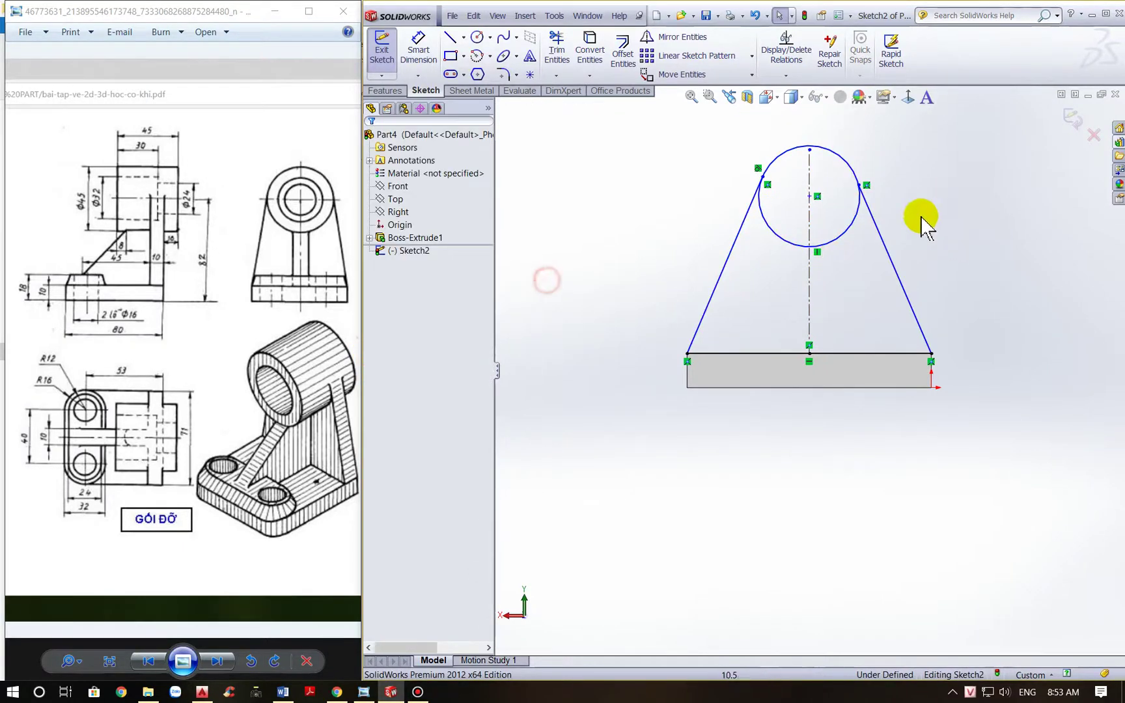
left_click(871, 215)
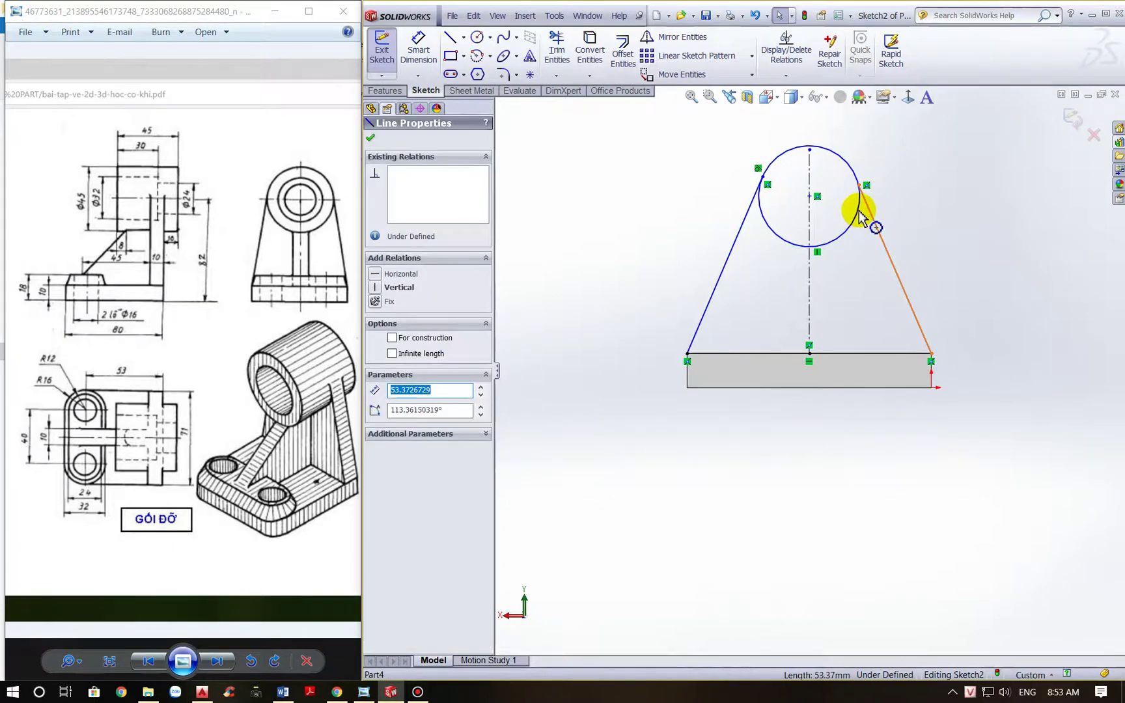
left_click(858, 210, "ctrl")
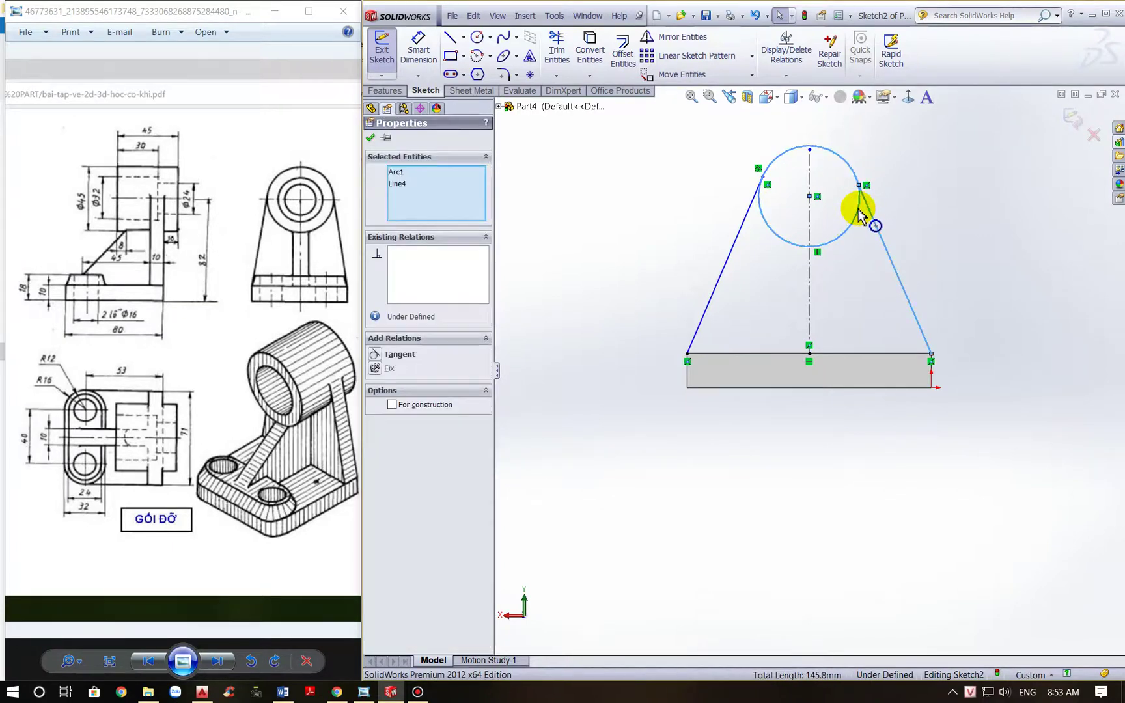
left_click(377, 355)
left_click(545, 284)
Make the two slanted lines symmetric about the vertical centerline
left_click(728, 263)
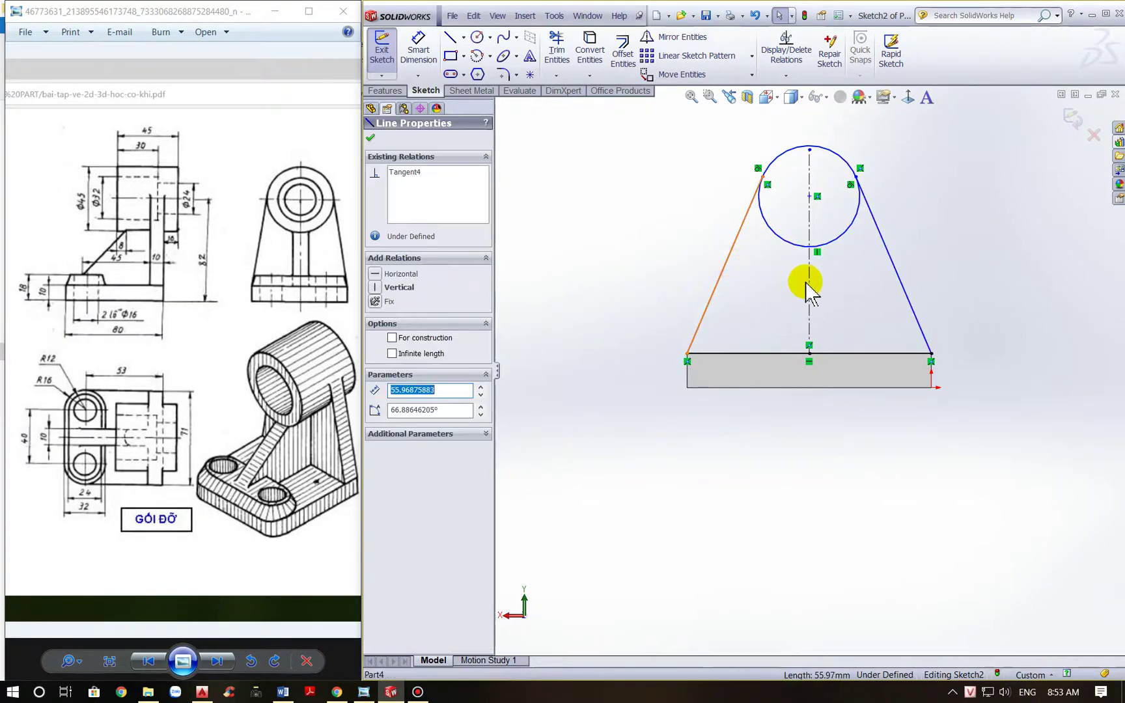
left_click(809, 283, "ctrl")
left_click(892, 261, "ctrl")
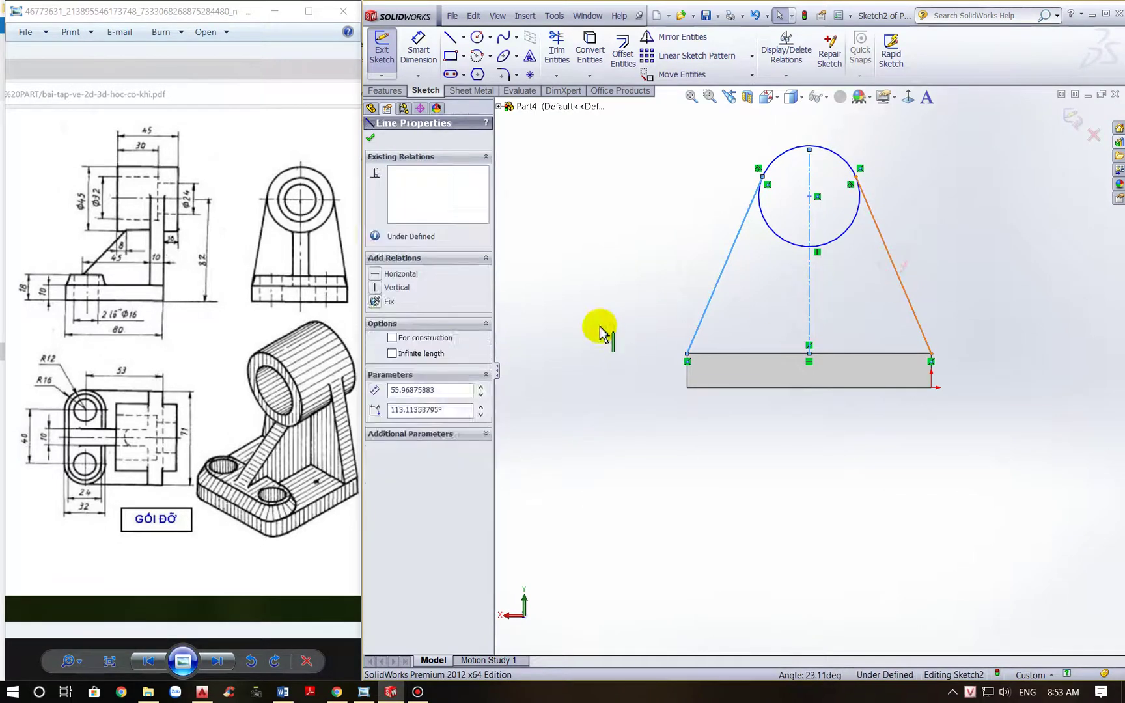
left_click(376, 423)
left_click(538, 298)
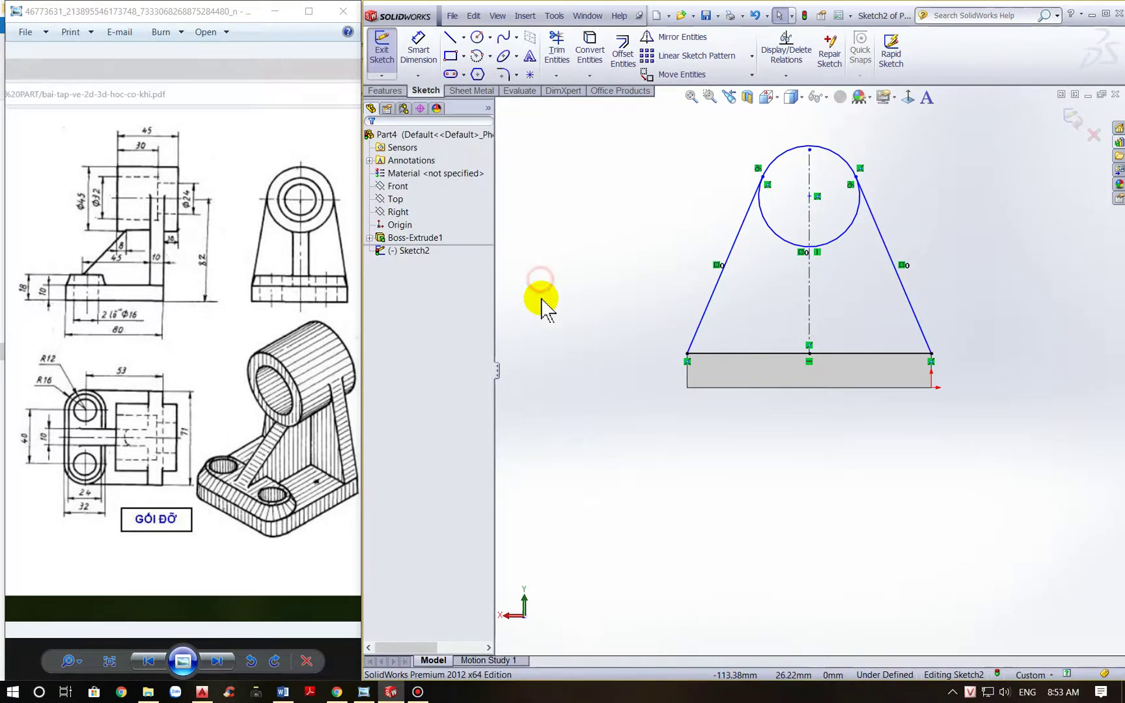
Dimension the height from the base plate's bottom edge to the circle's center as 82 mm
left_click(1074, 122)
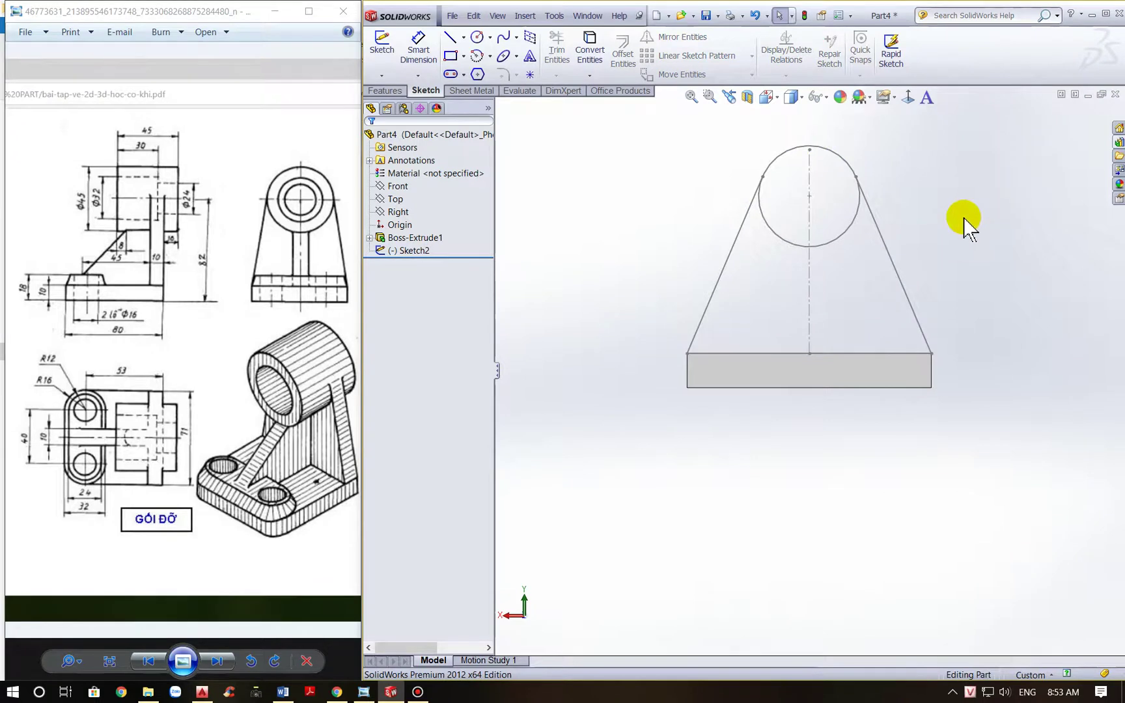
left_click(404, 67)
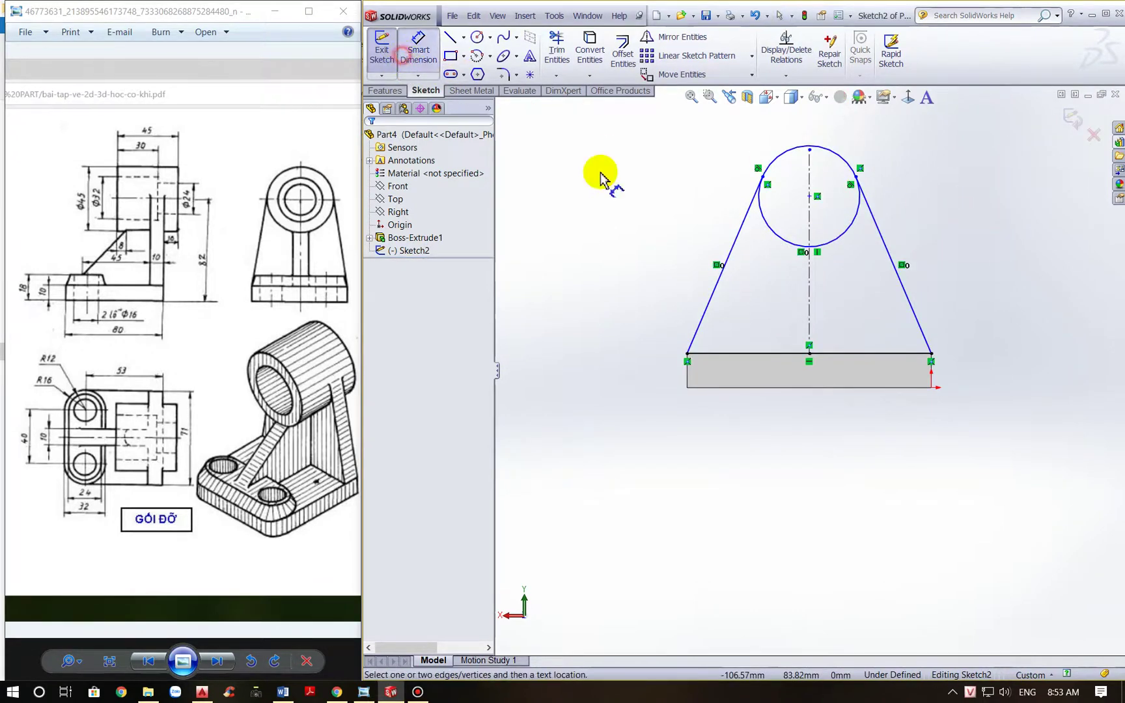
left_click(809, 196)
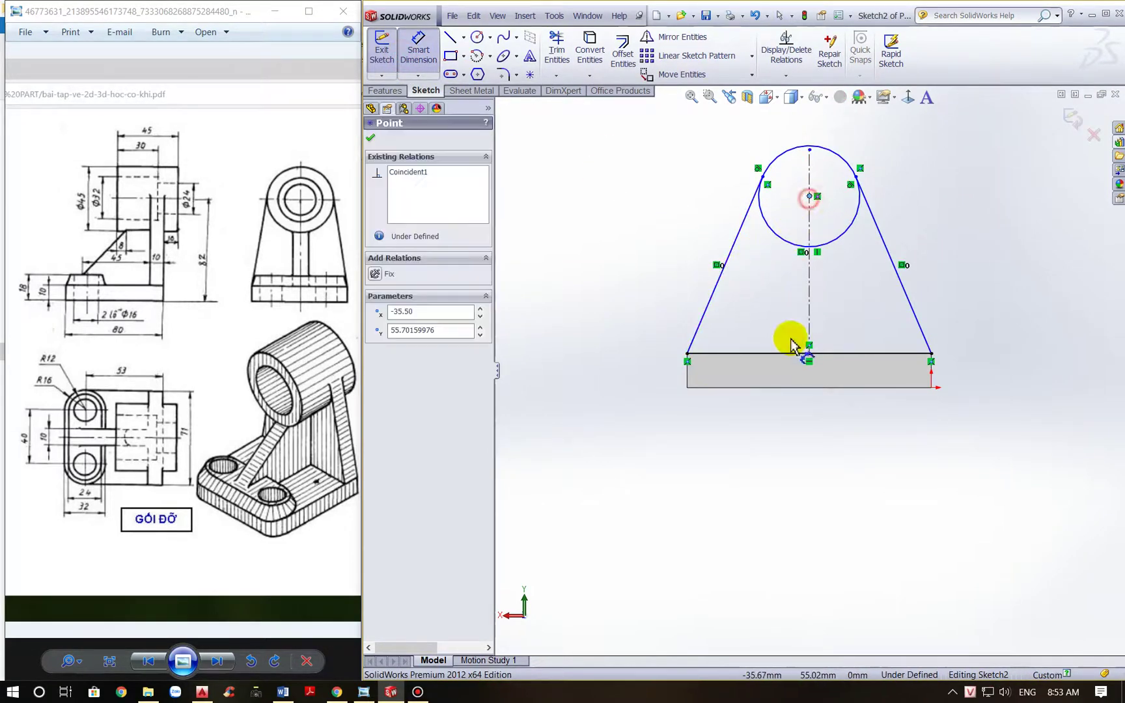
left_click(781, 391)
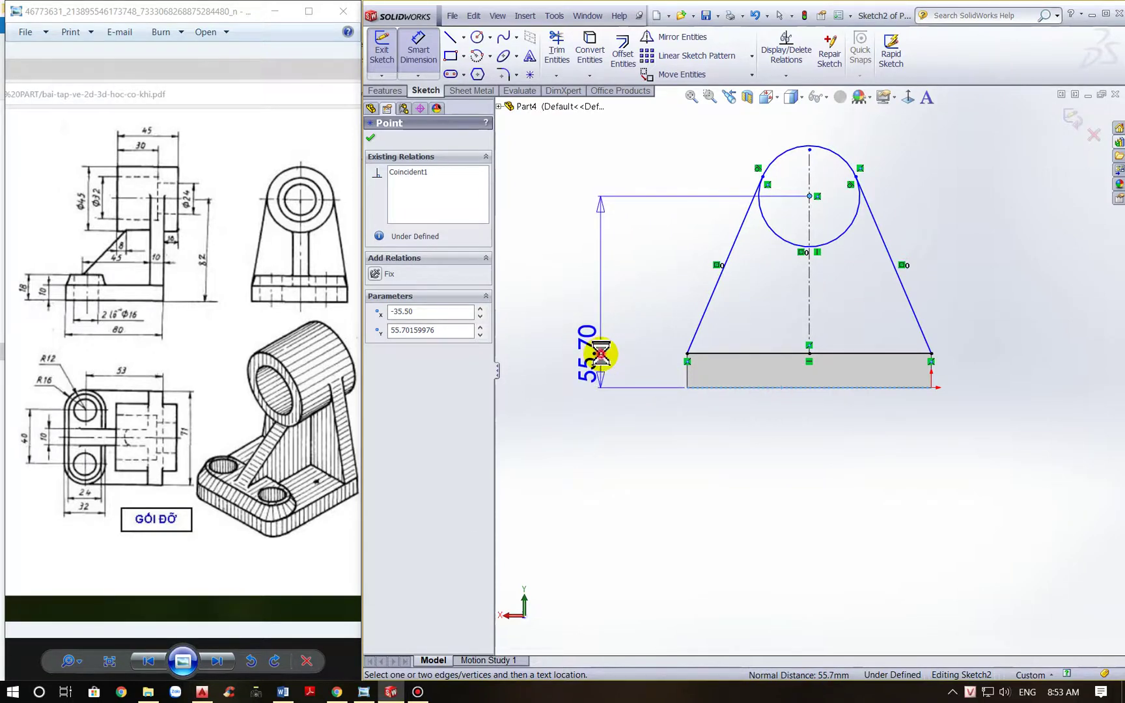
left_click(603, 351)
type("82")
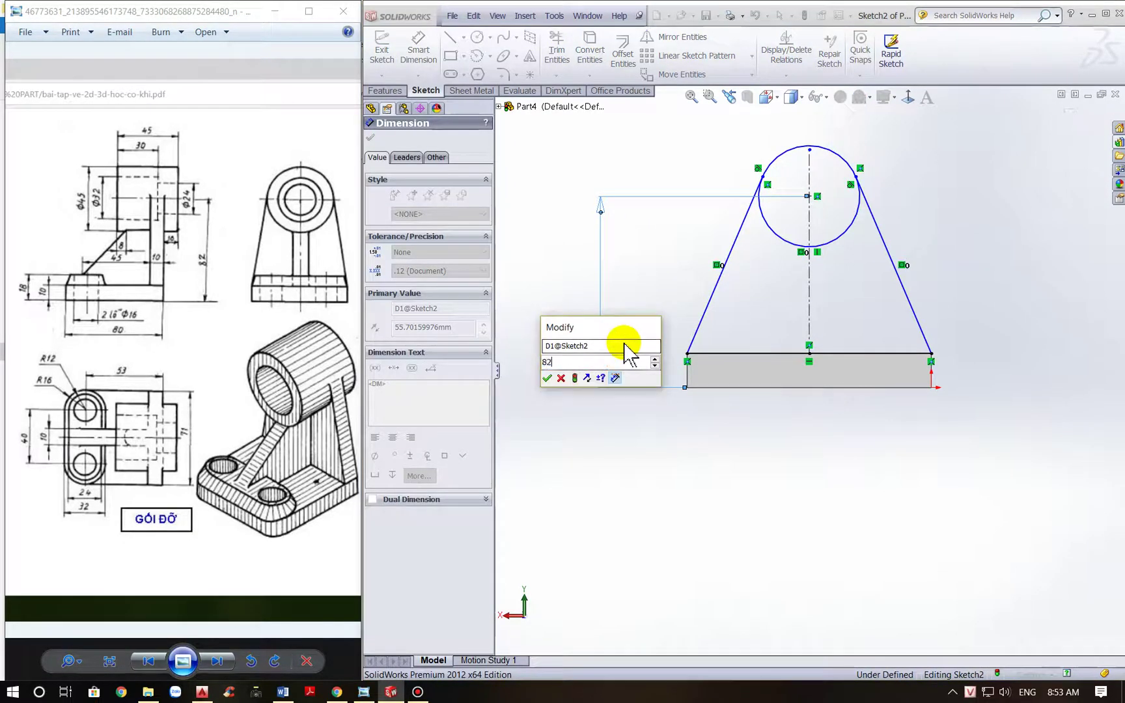
key("Return")
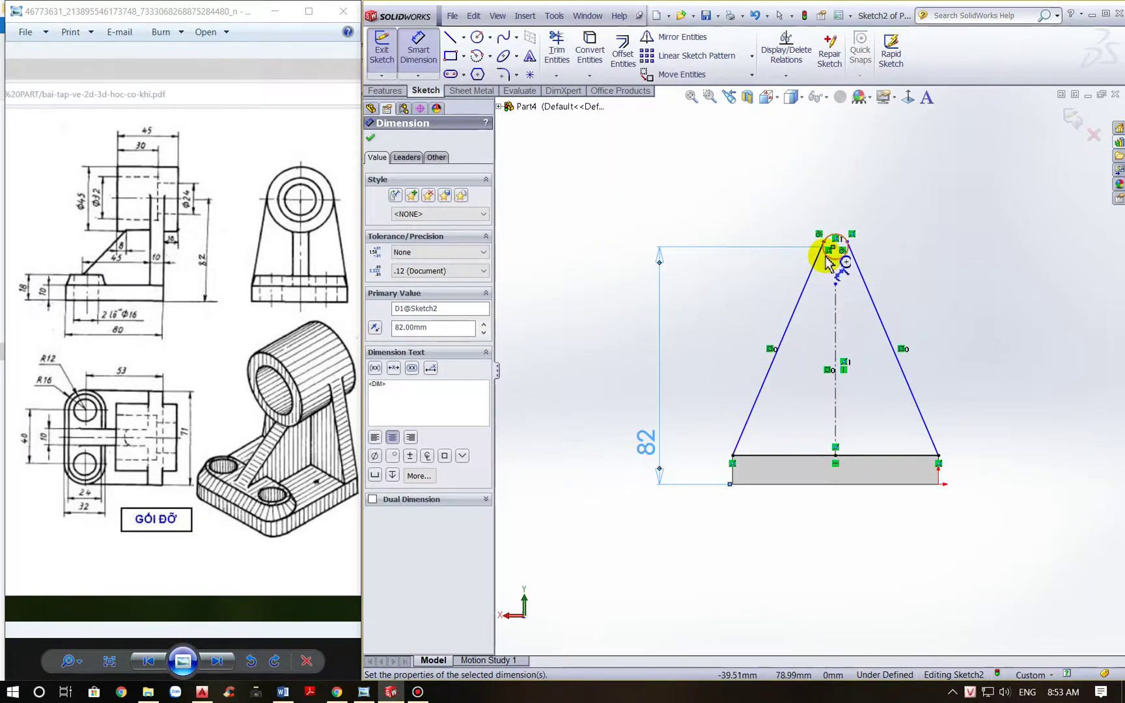
Set the diameter of the circle at the top of the support profile to 45 mm
left_click(827, 259)
left_click(976, 299)
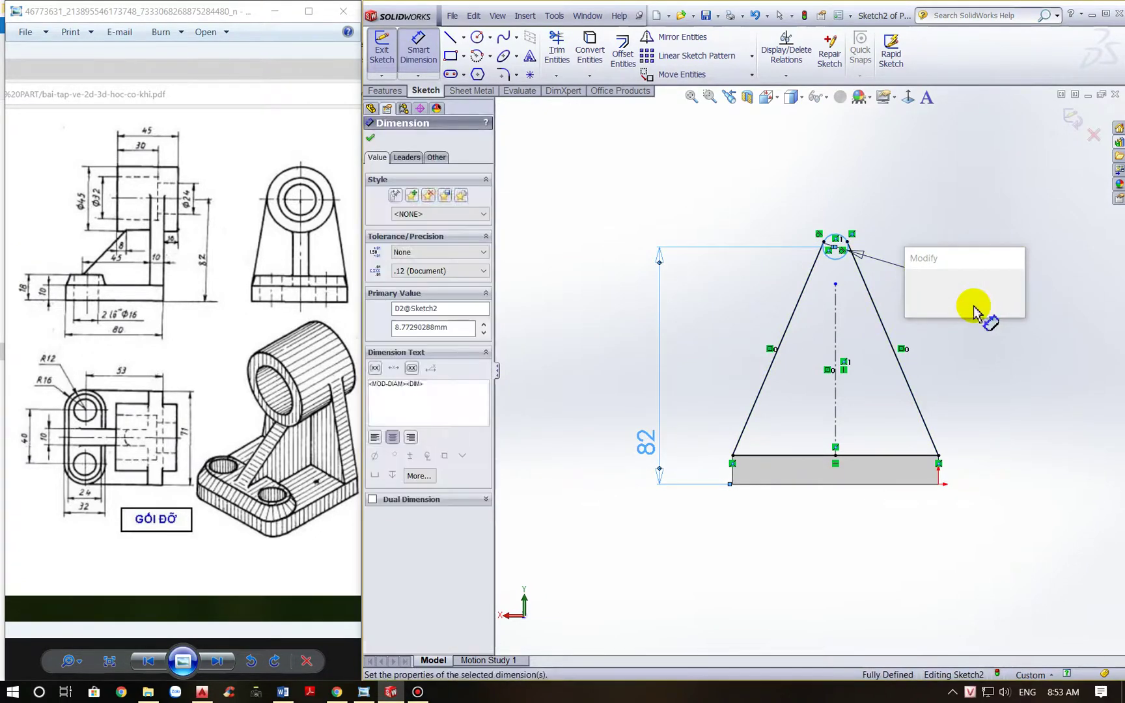
type("45")
key("Return")
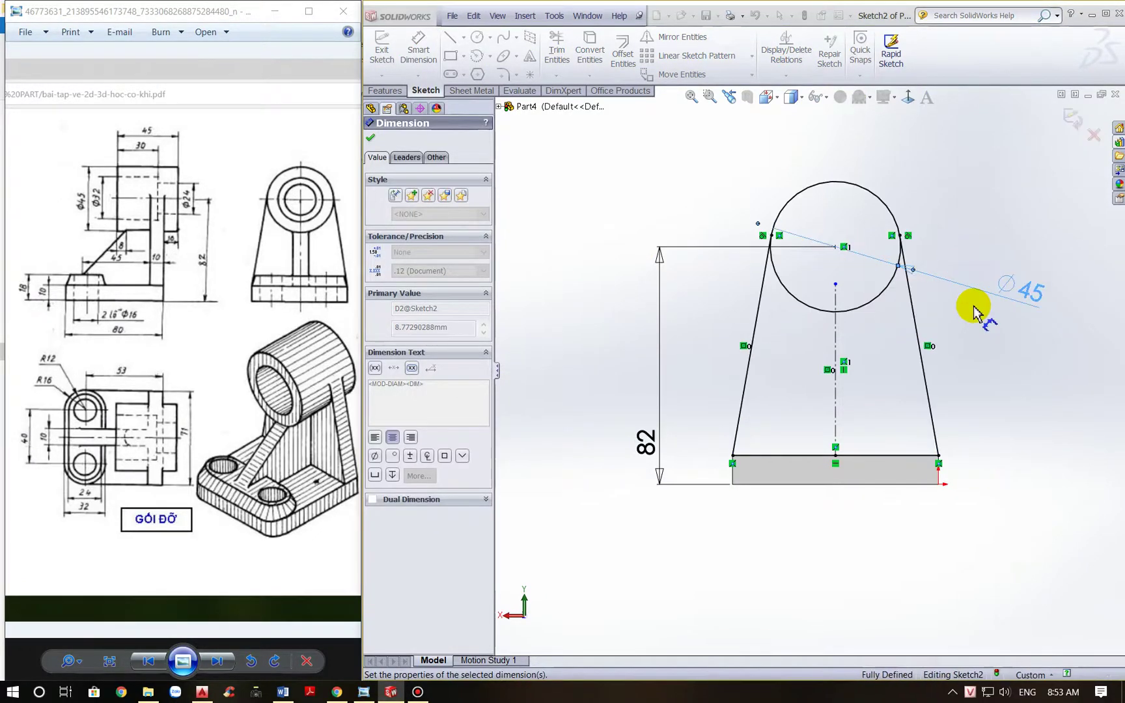
left_click(985, 360)
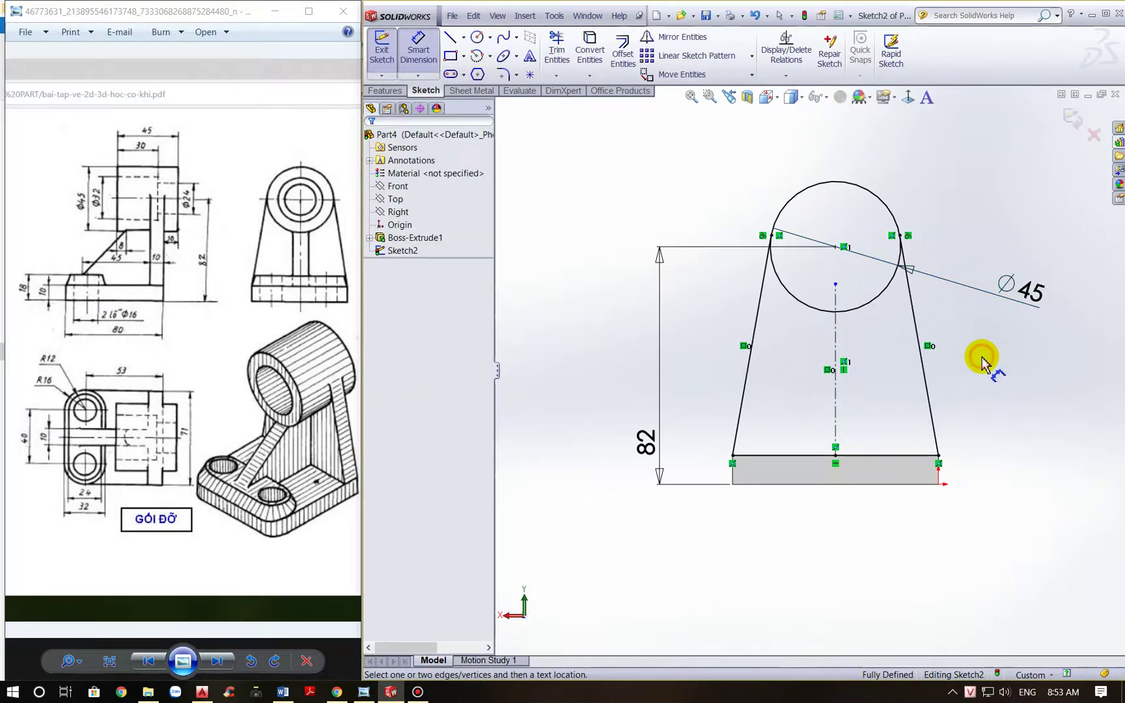
Trim away the circle's lower arc between the two slanted lines and close the sketch
left_click(558, 52)
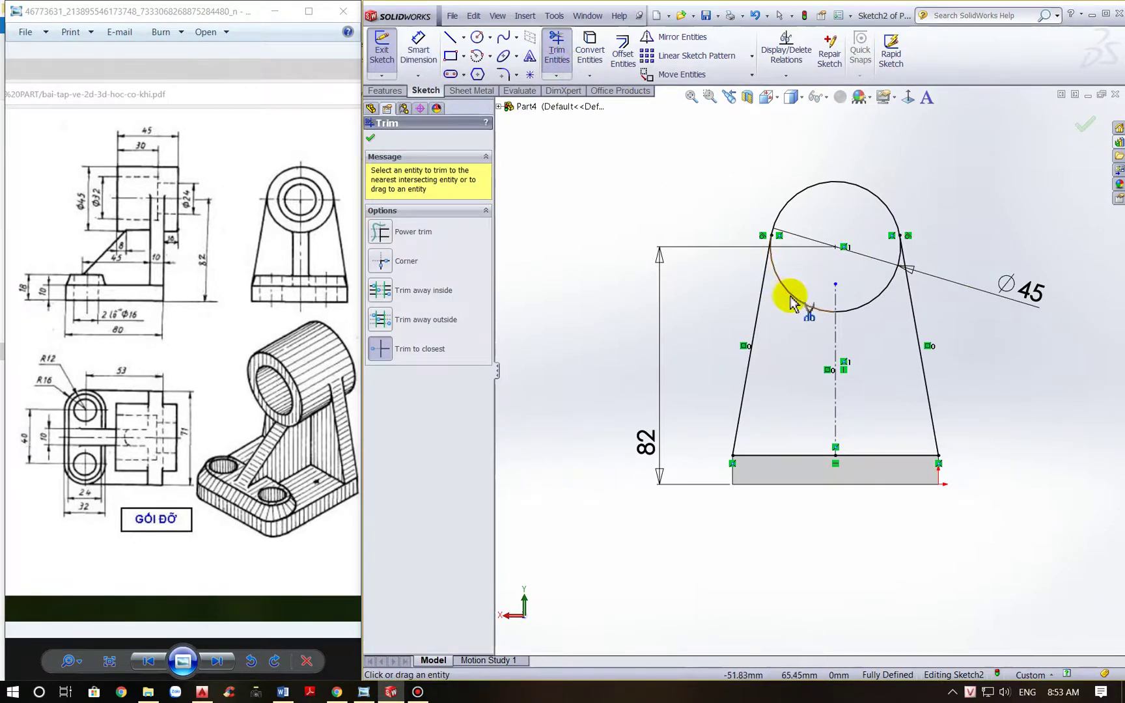
left_click(862, 308)
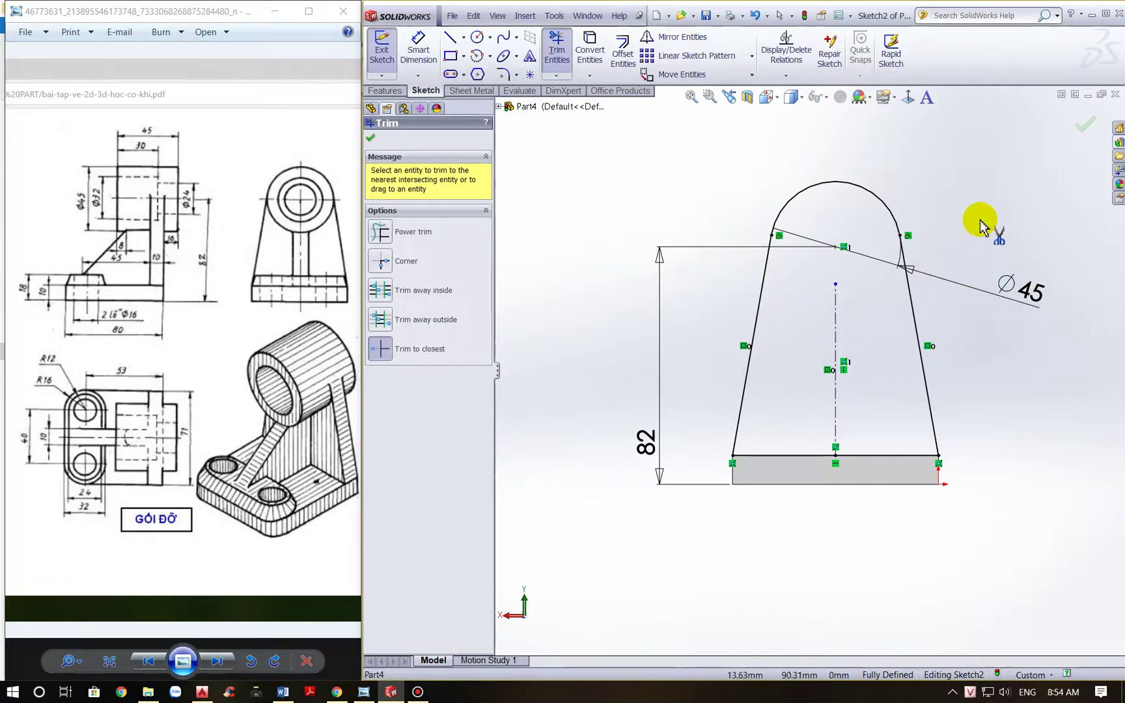
left_click(1080, 129)
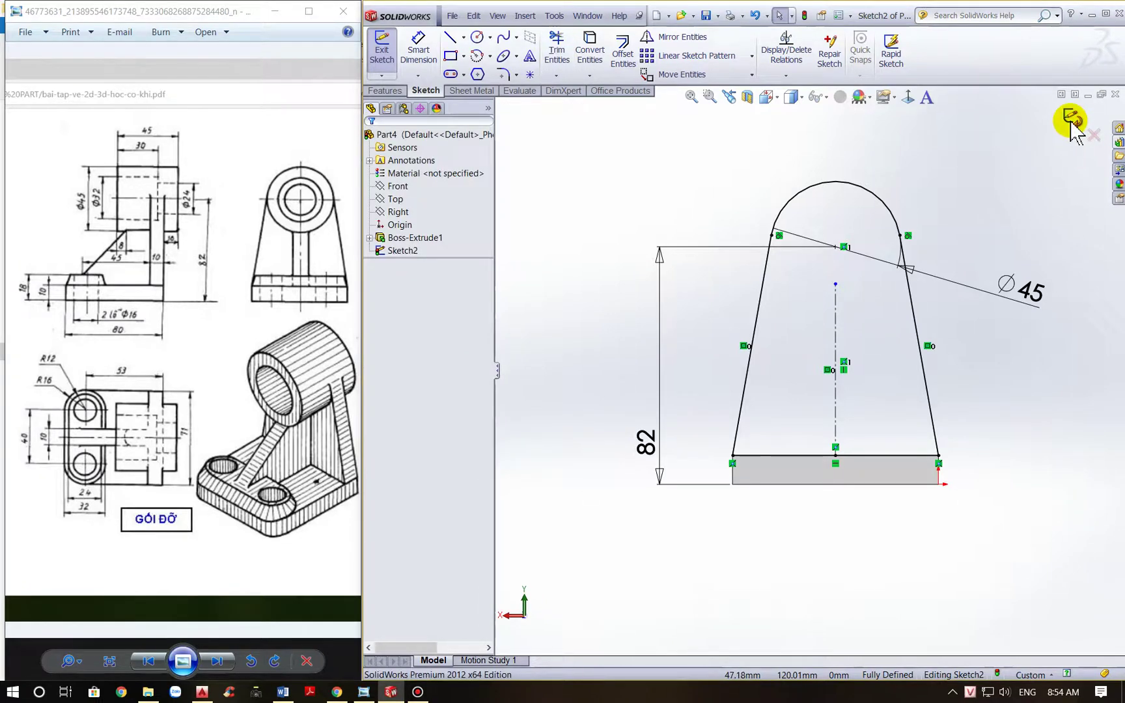
left_click(1081, 128)
Extrude the support profile 10 mm in the reversed direction over the base plate, merged with it
scroll(869, 307, "up", 2)
mouse_move(869, 305)
middle_mouse_down()
mouse_move(909, 291)
mouse_move(925, 331)
middle_mouse_up()
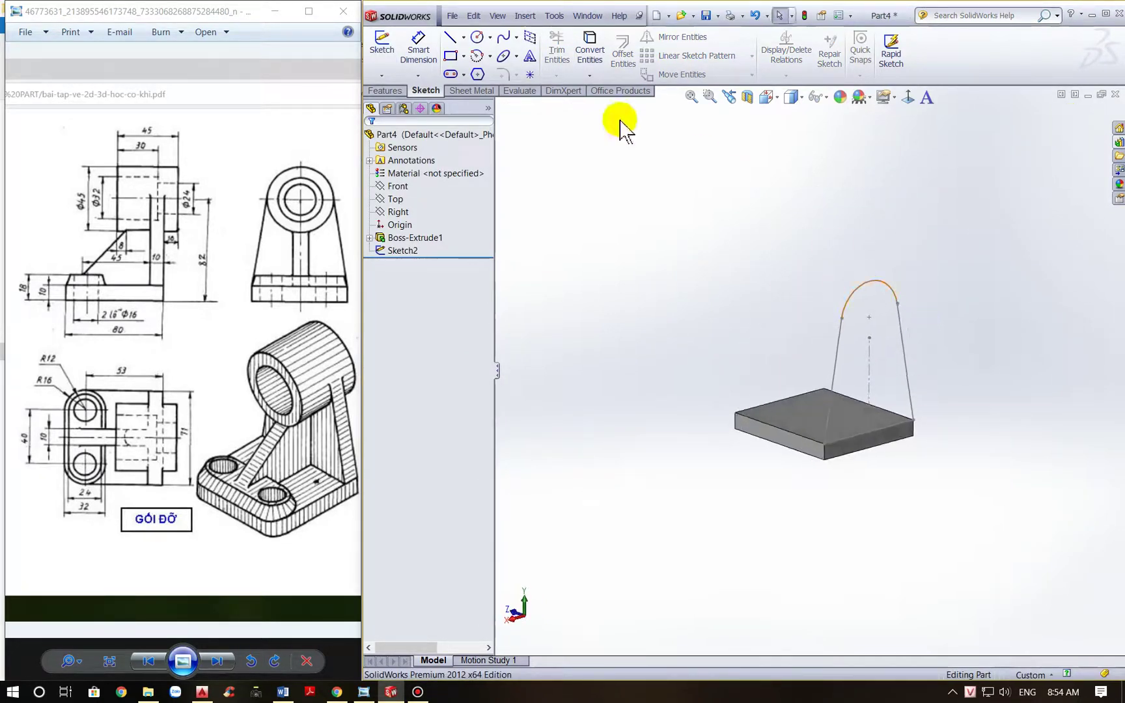
left_click(385, 90)
left_click(387, 49)
left_click(832, 366)
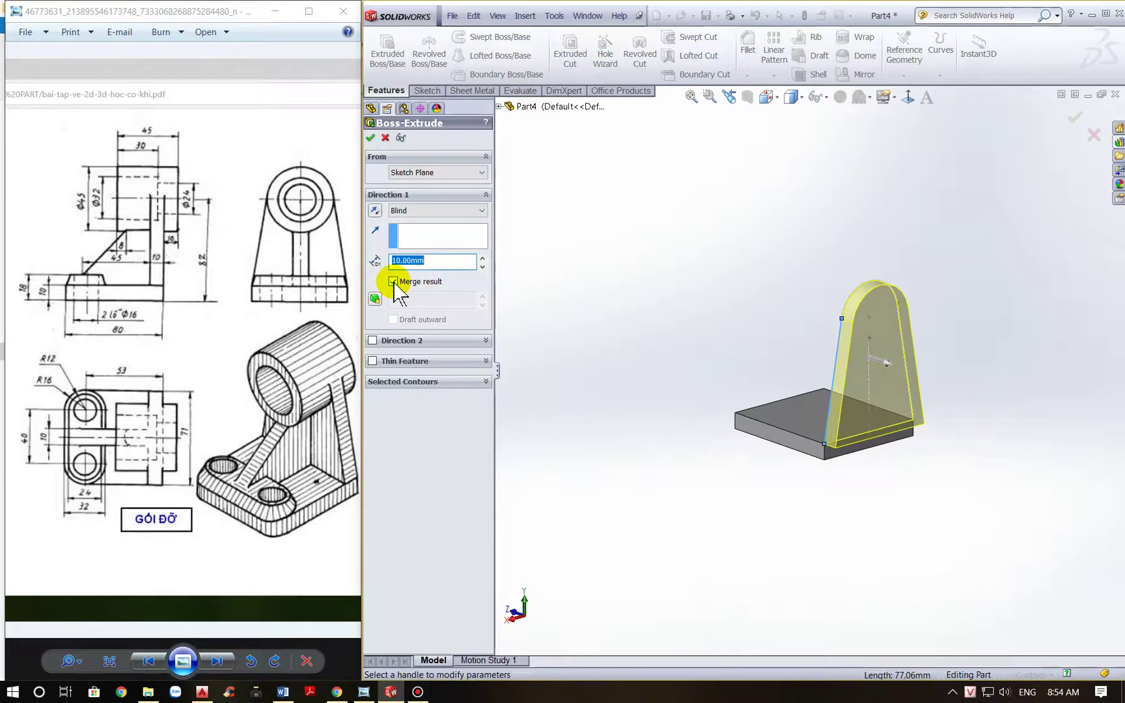
left_click(374, 212)
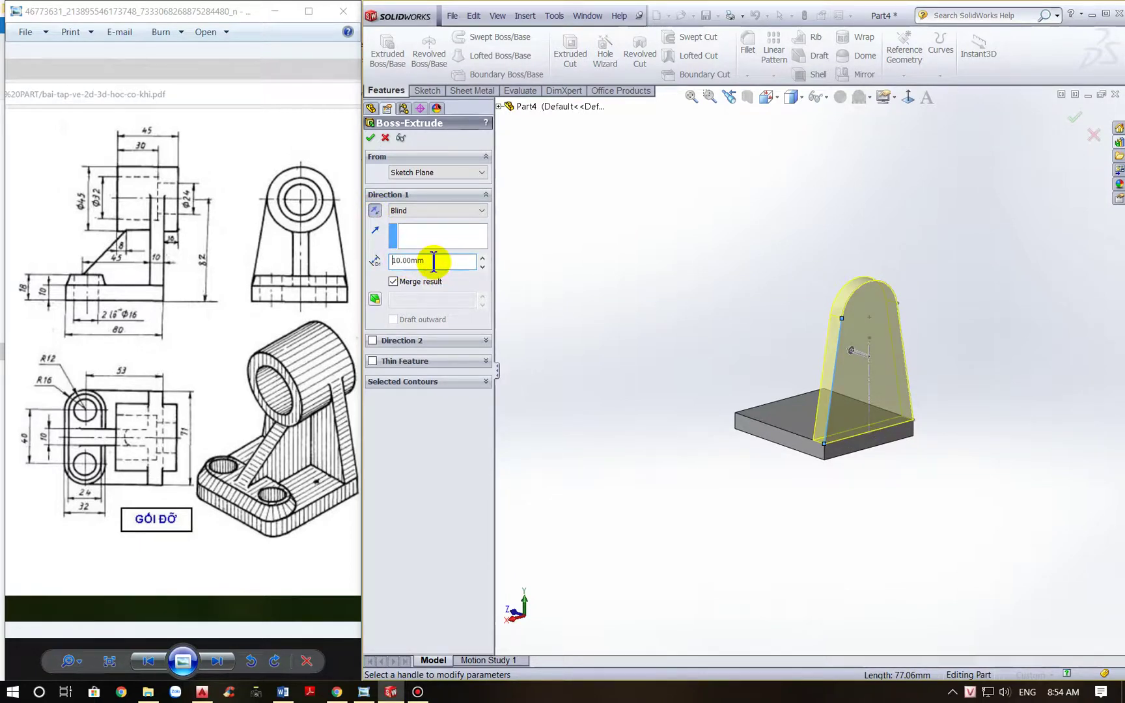
left_click(371, 138)
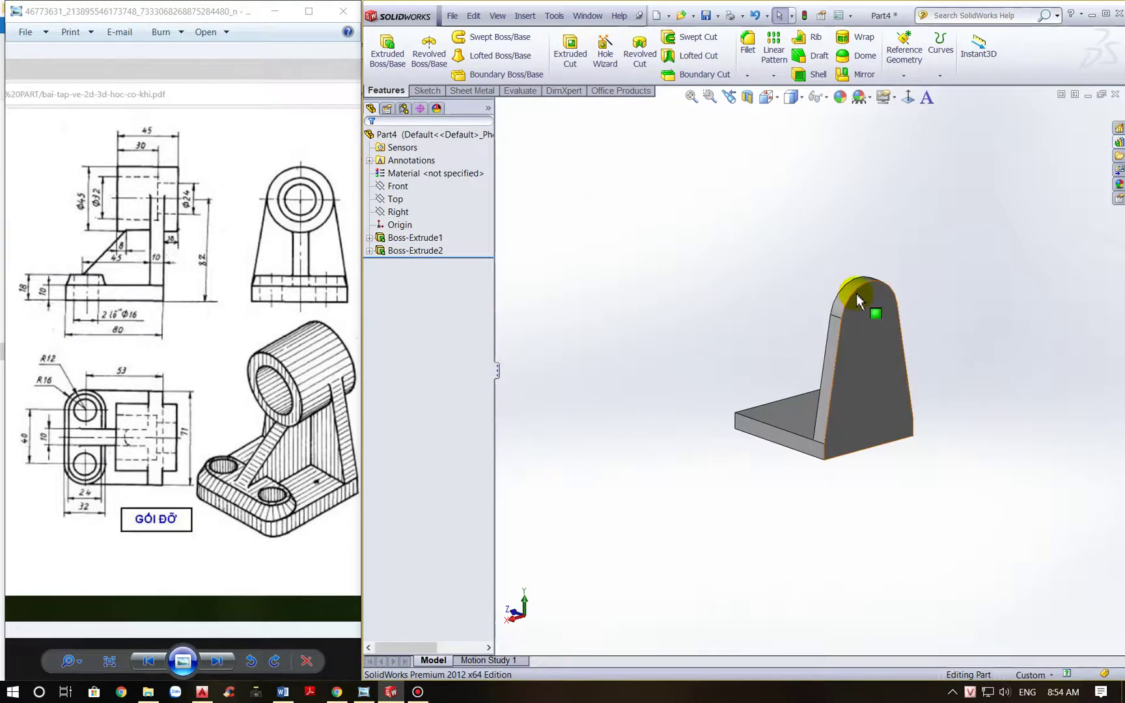
Sketch a circle on the upright's back face, centered on the rounded top and reaching its outer edge
left_click(874, 315)
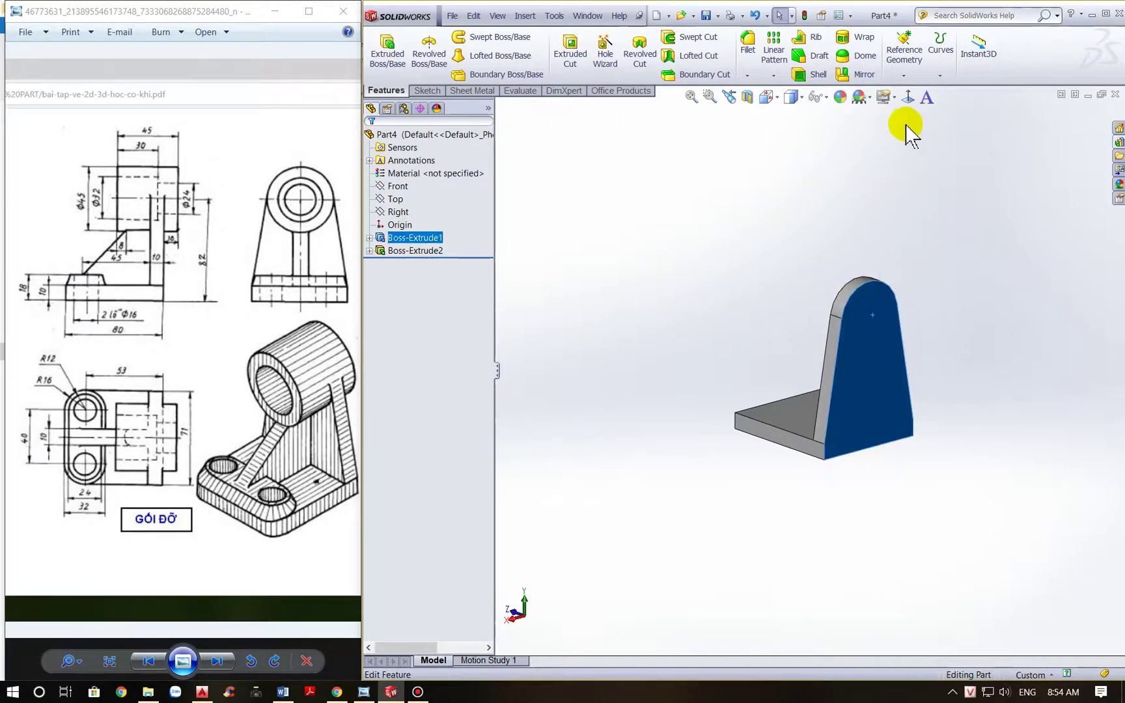
left_click(908, 99)
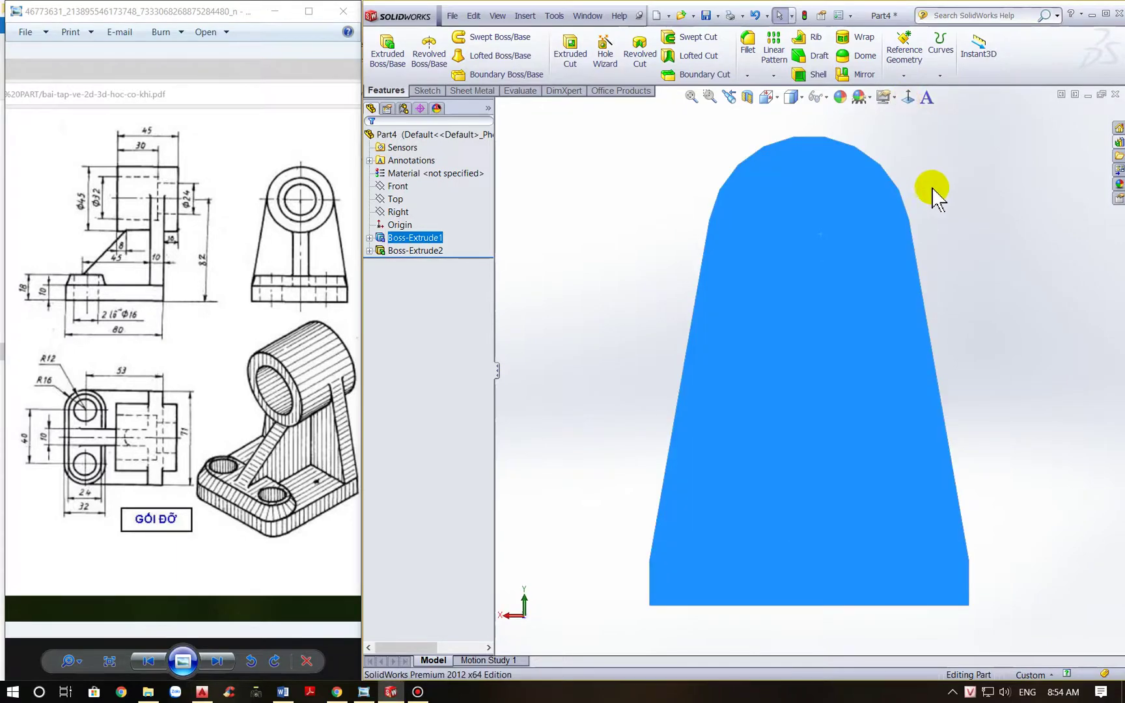
left_click(429, 90)
left_click(476, 38)
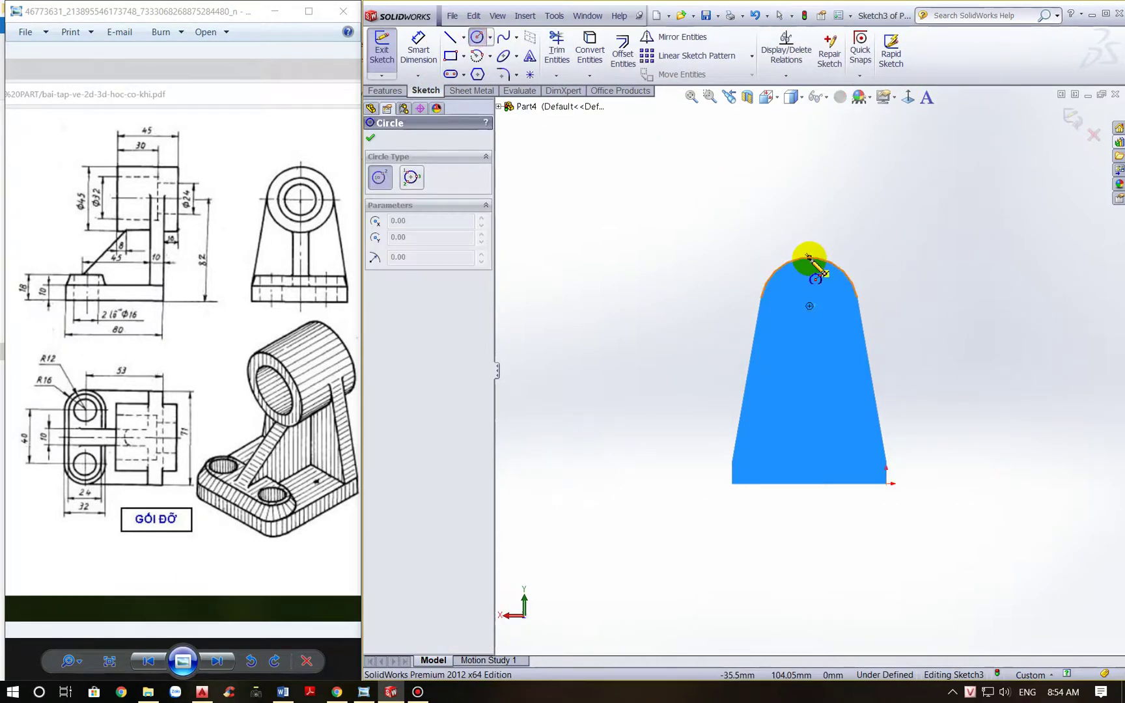
left_click(809, 305)
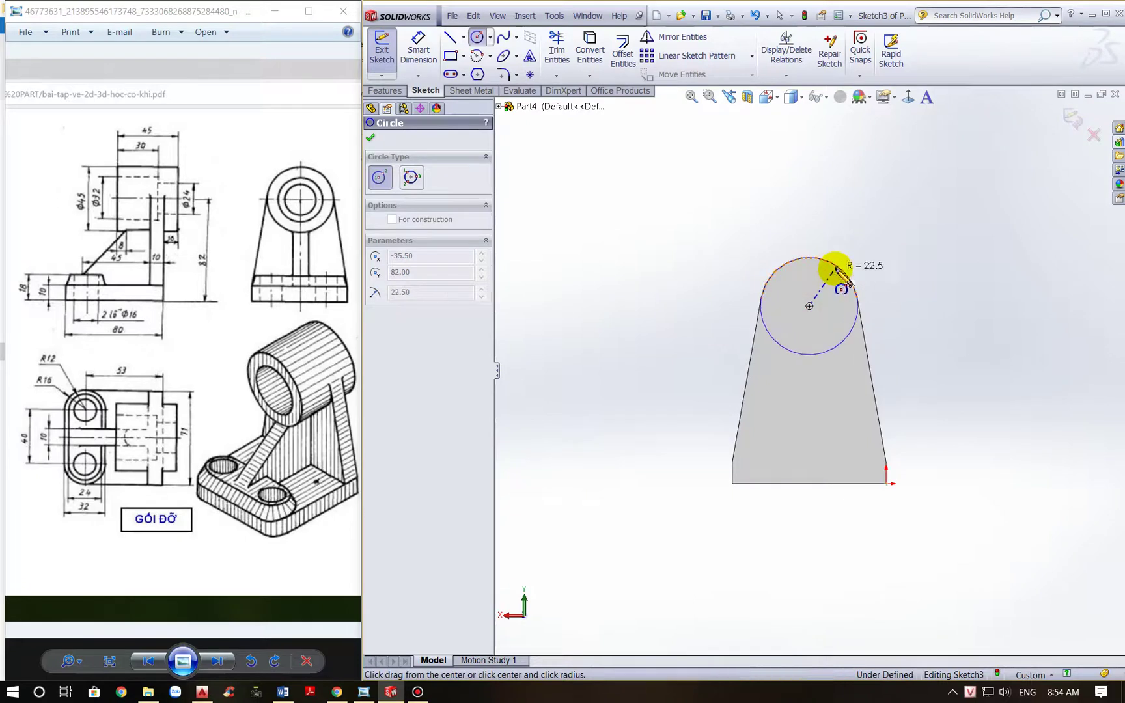
left_click(809, 257)
Dimension the new circle's diameter as 45 mm and close the sketch
left_click(417, 52)
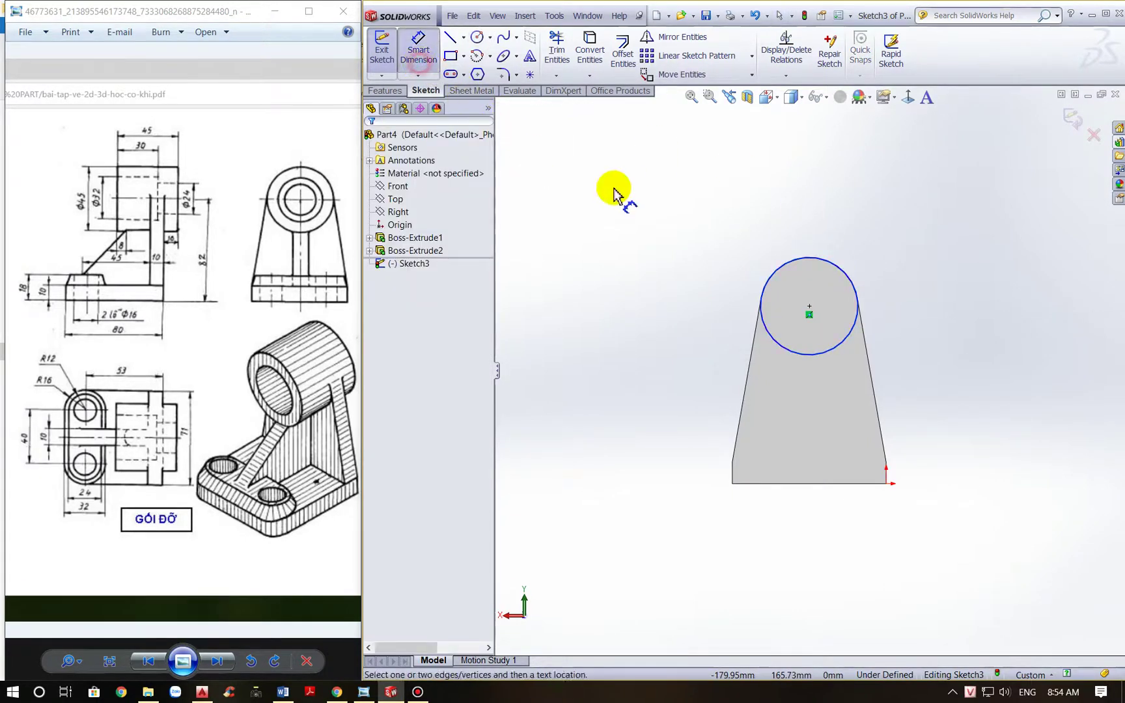
left_click(846, 267)
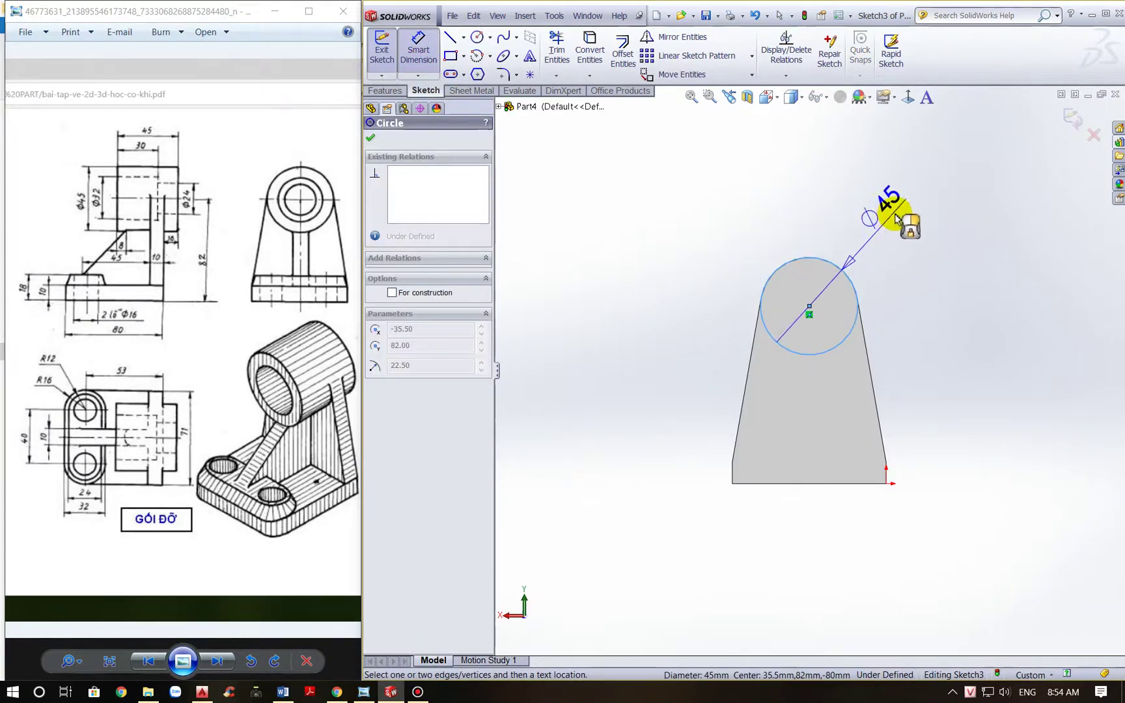
left_click(885, 215)
type("45")
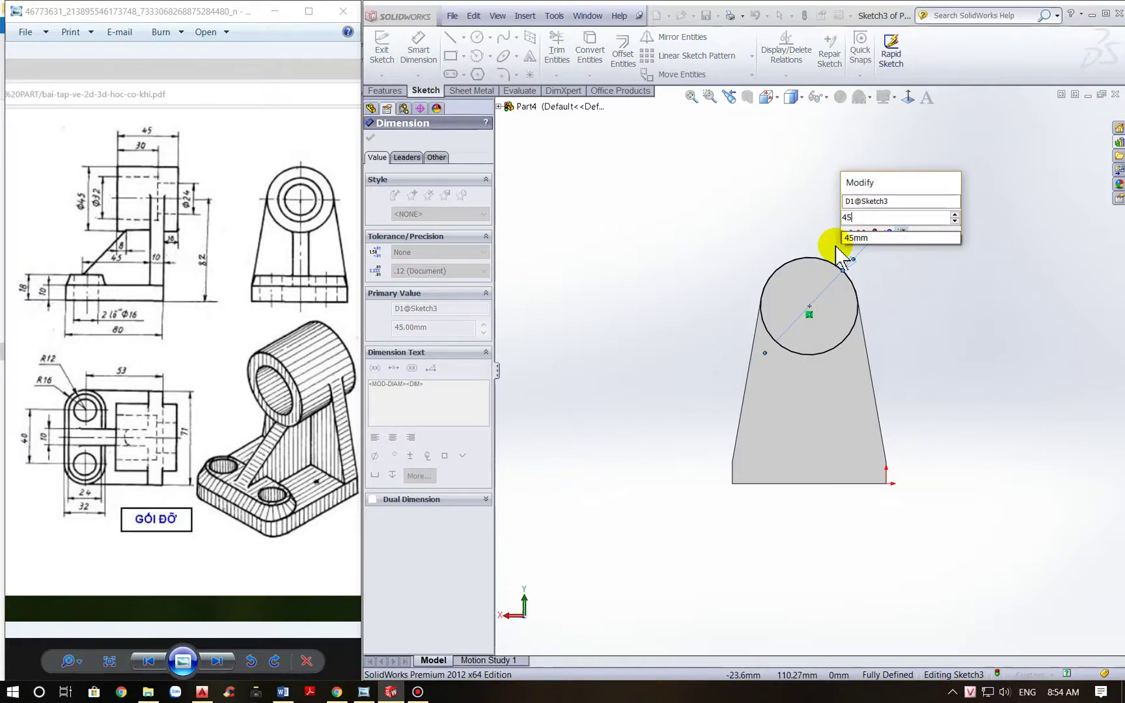
key("Return")
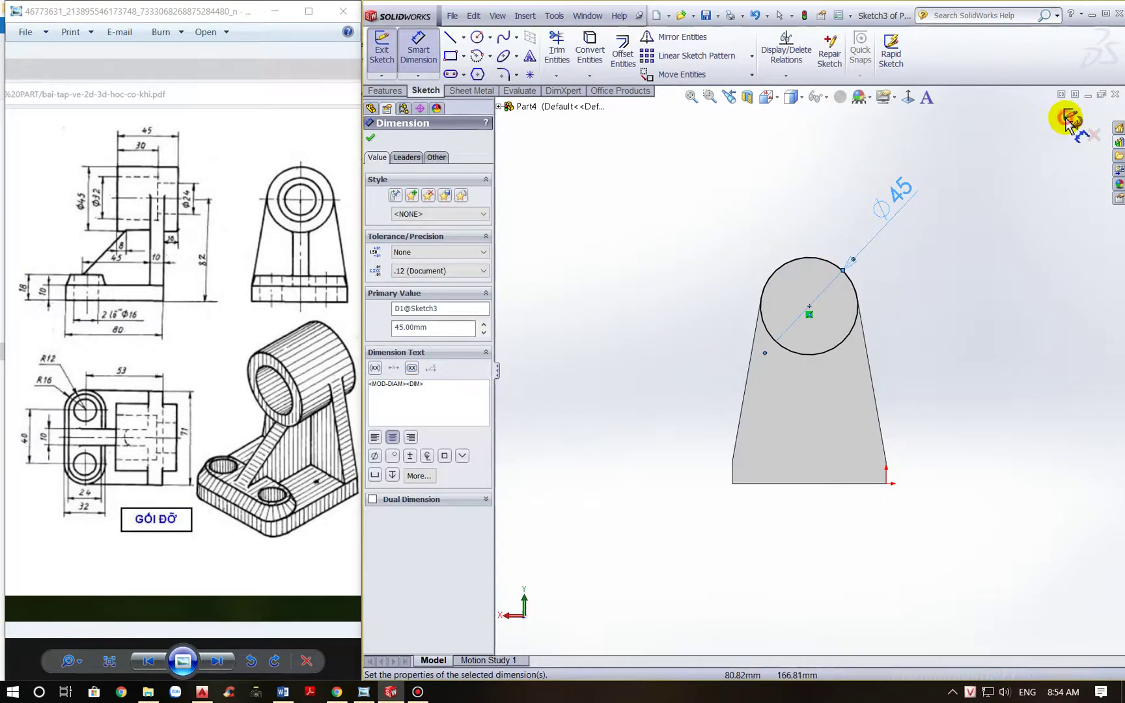
left_click(1067, 120)
Start a boss extrusion of the circle, reversed toward the base plate, with its start offset 10 mm from the sketch plane
middle_click_drag(923, 276, 949, 312)
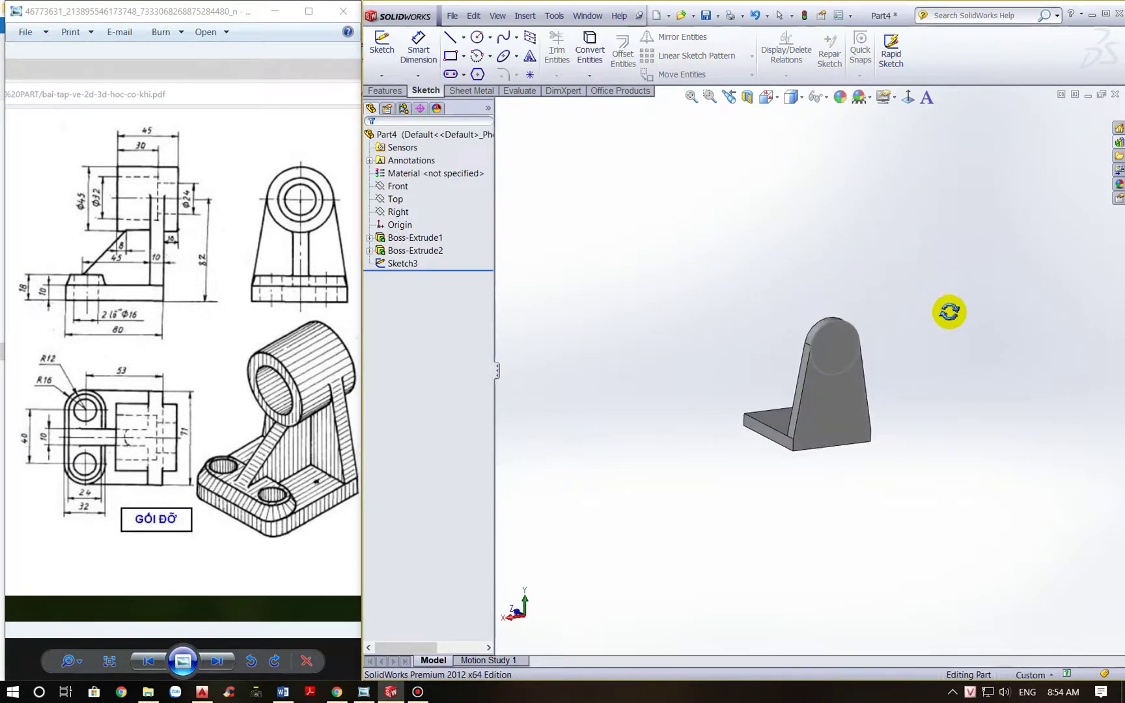
left_click(385, 91)
left_click(386, 47)
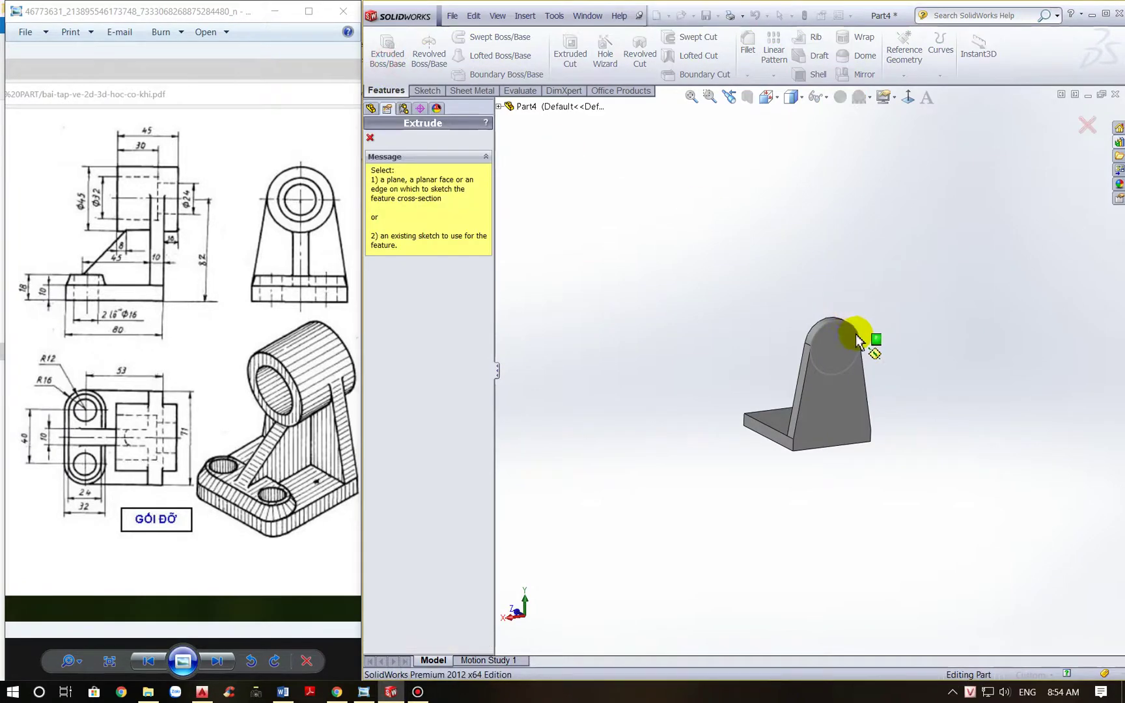
scroll(846, 390, "down", 2)
left_click(830, 413)
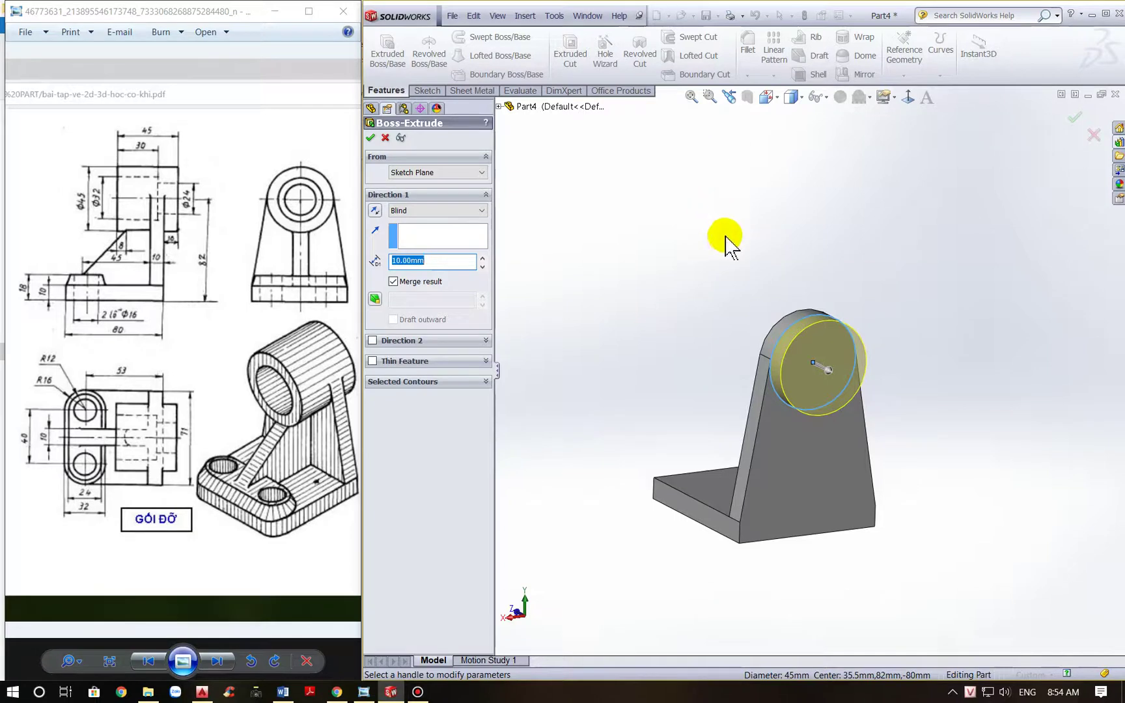
left_click(374, 210)
left_click(429, 172)
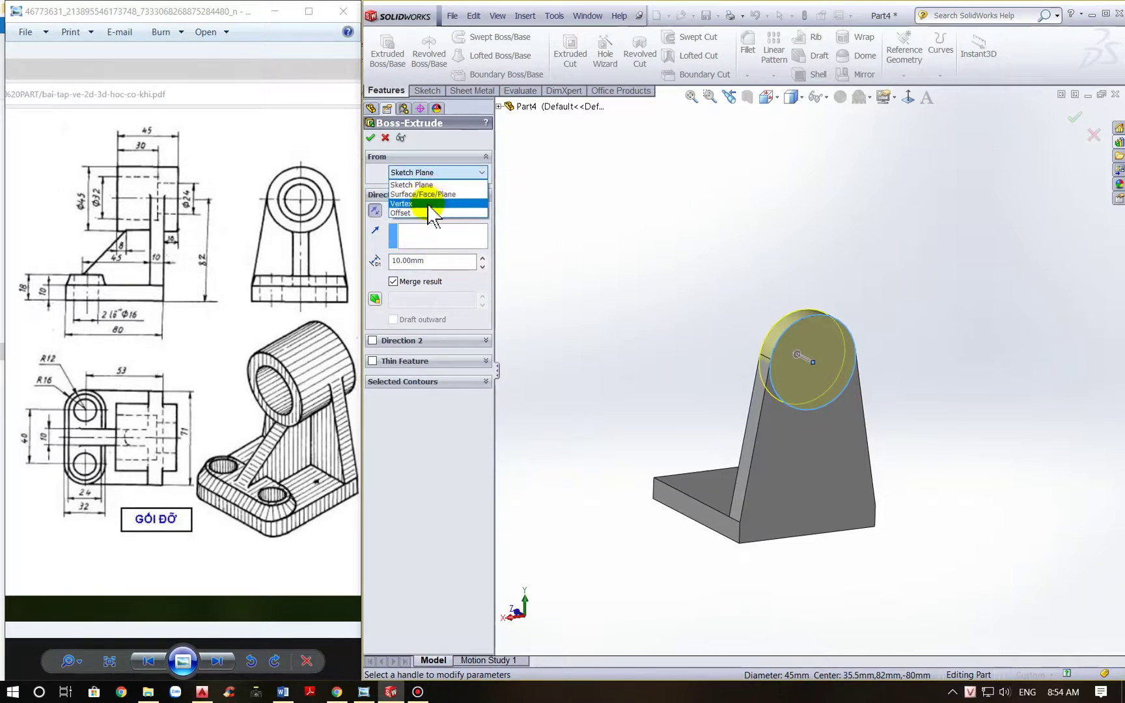
left_click(433, 218)
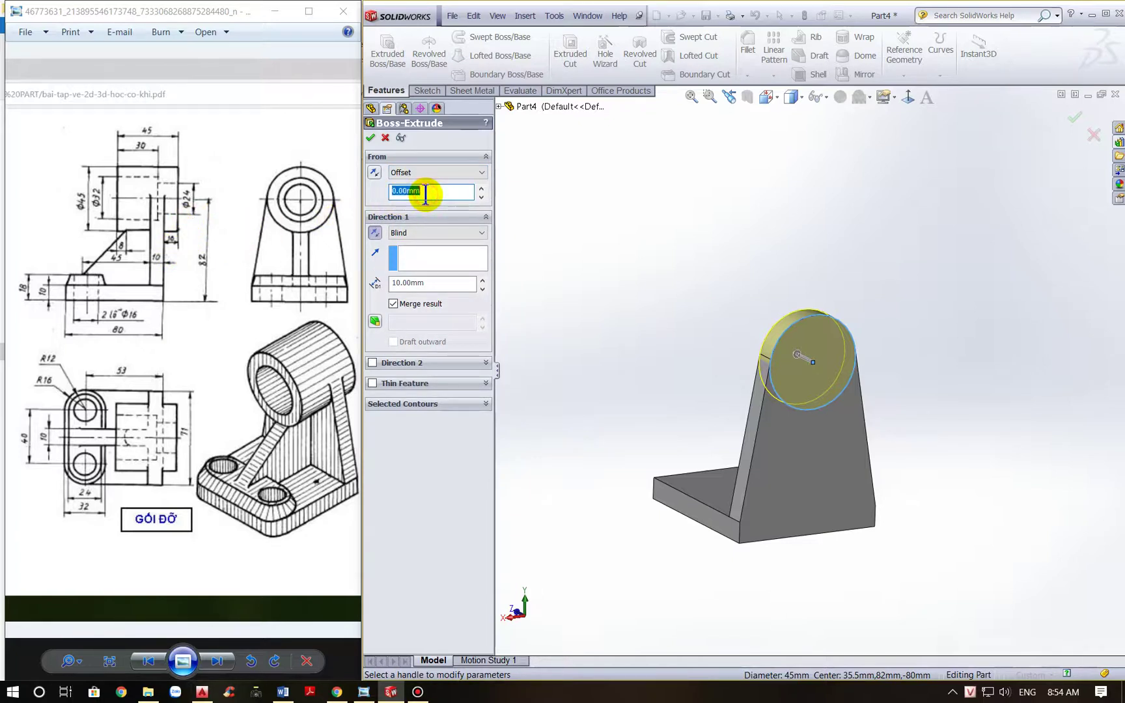
type("10")
key("Return")
Set the cylinder's extrusion depth to 45 mm and finish the boss
middle_click_drag(768, 238, 875, 284)
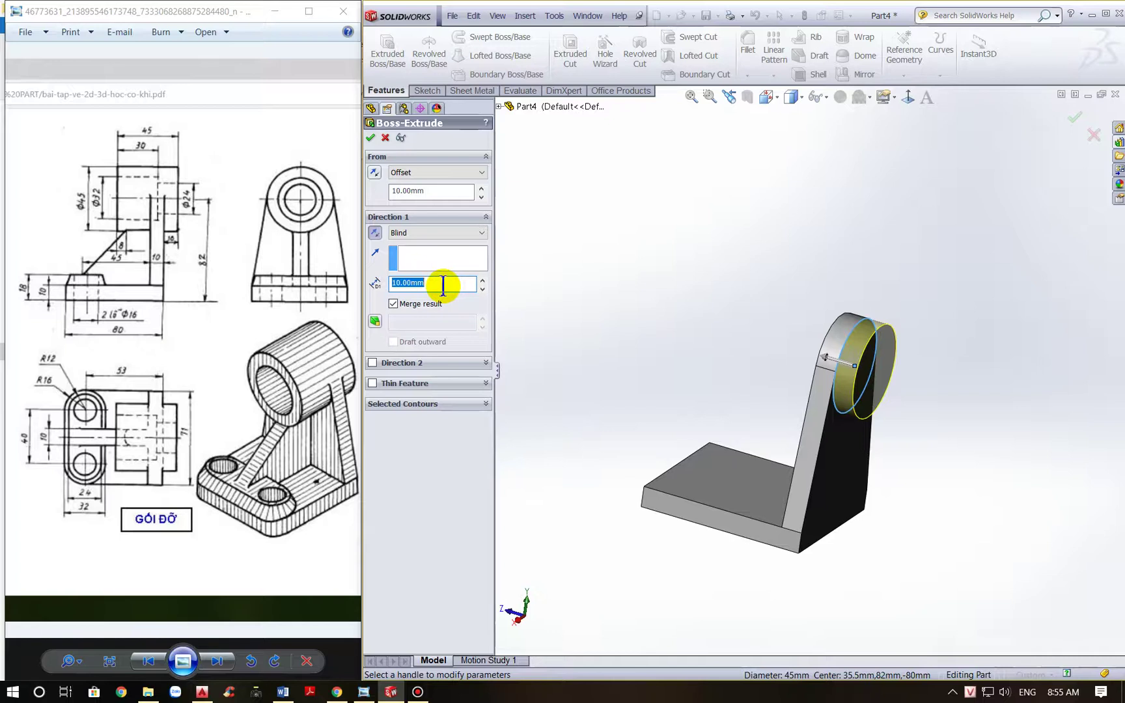
type("45")
key("Return")
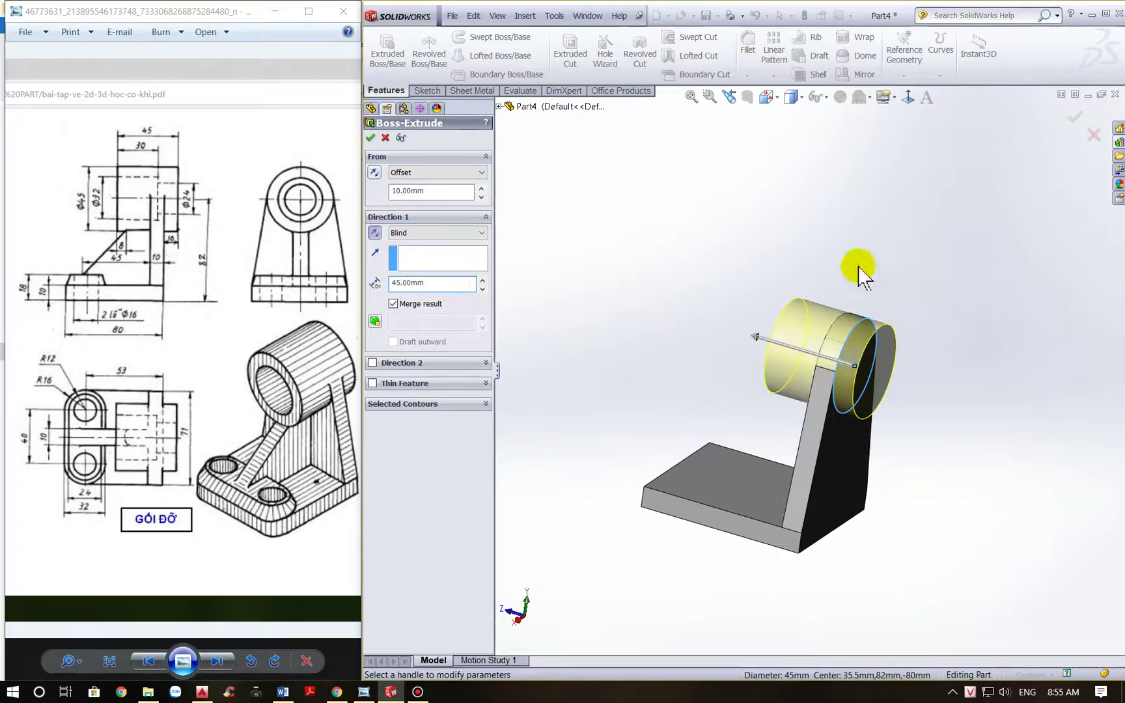
left_click(369, 138)
Sketch two concentric circles on the cylinder's front face, centered on its axis, about 34 mm and 20.5 mm in diameter
middle_click_drag(707, 365, 785, 353)
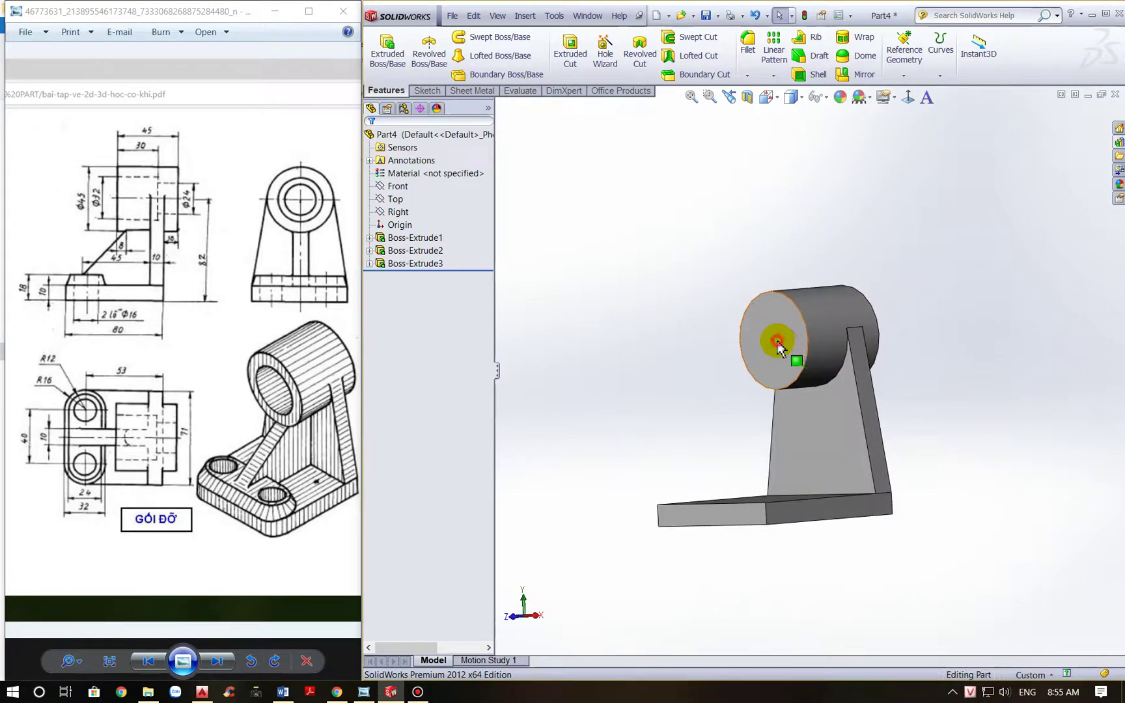
left_click(777, 343)
left_click(908, 97)
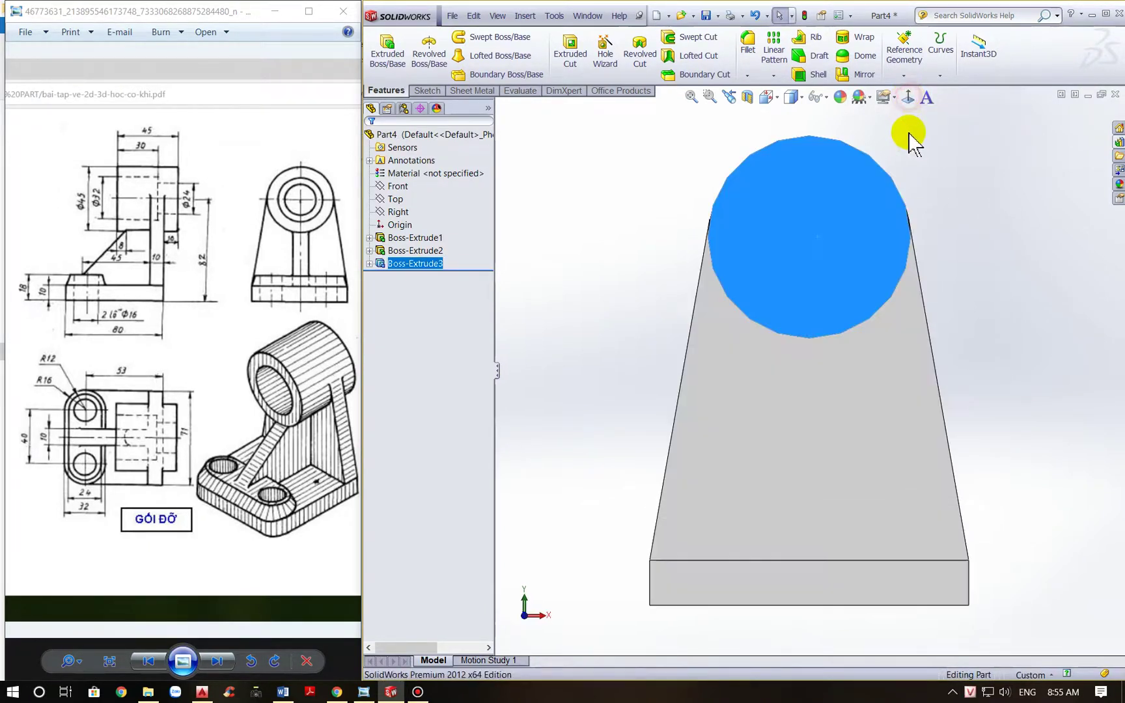
left_click(424, 91)
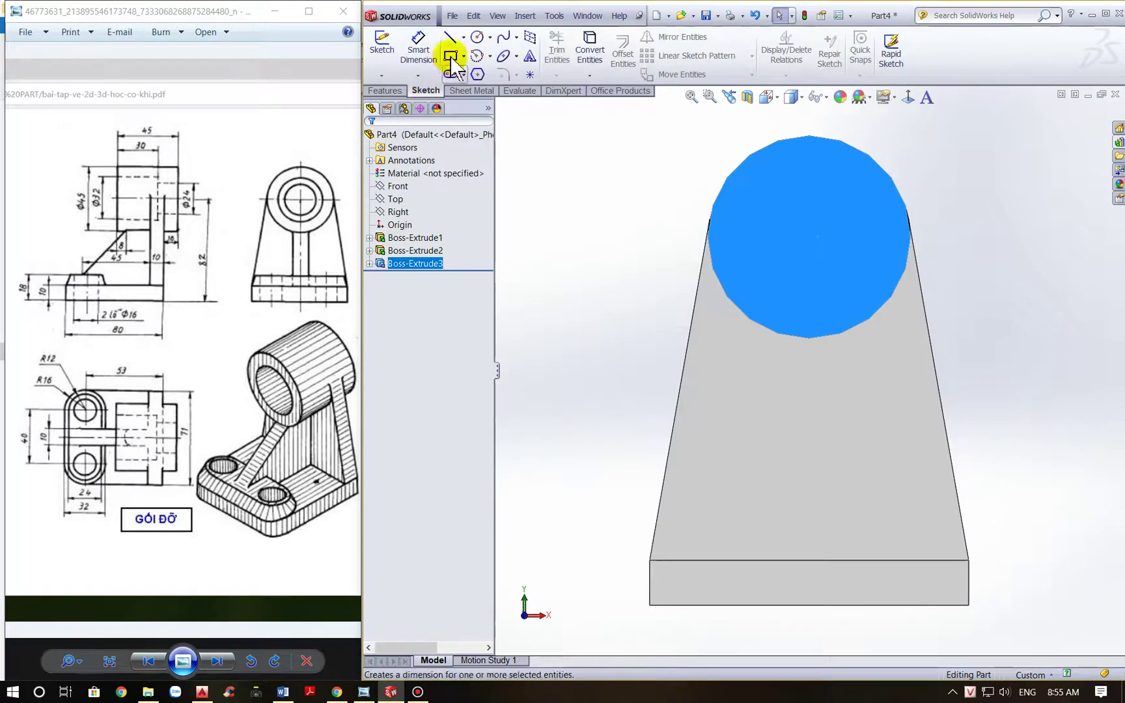
left_click(477, 37)
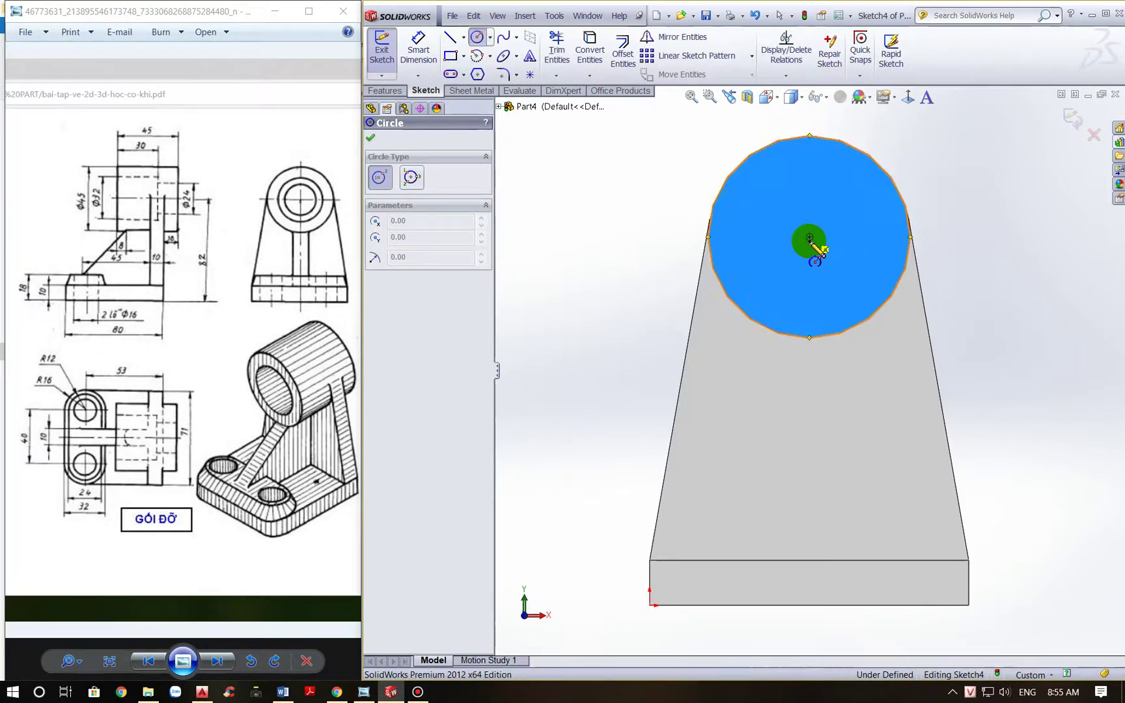
left_click_drag(809, 238, 872, 280)
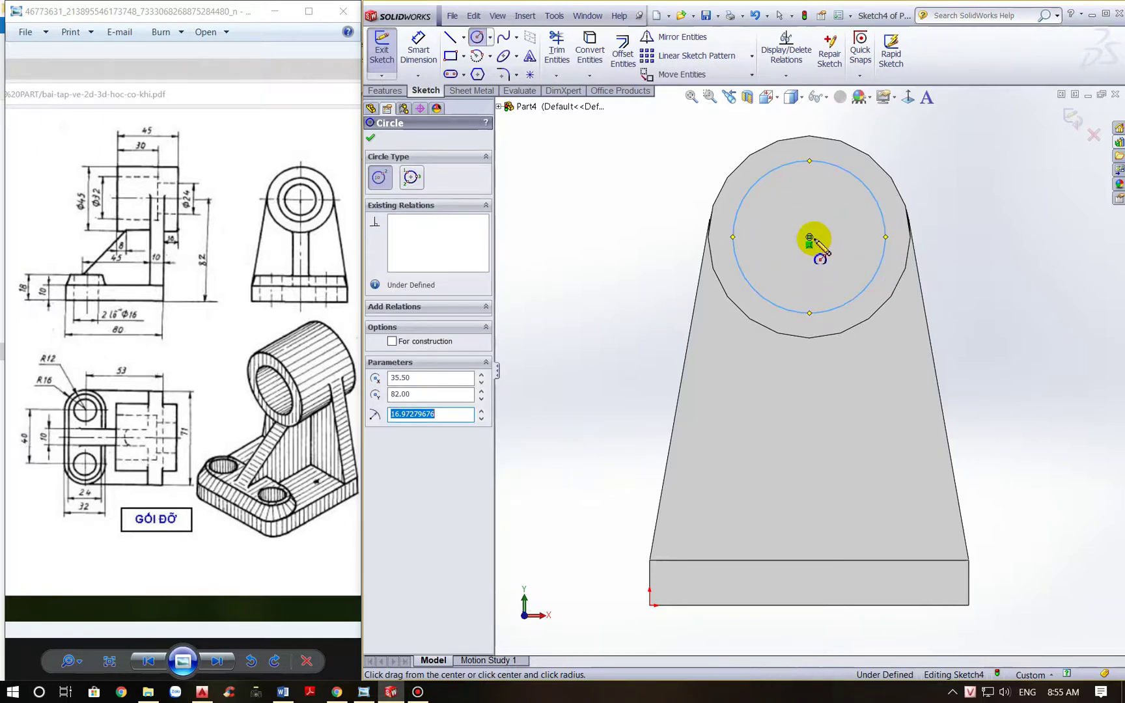
left_click_drag(809, 237, 846, 266)
key("Escape")
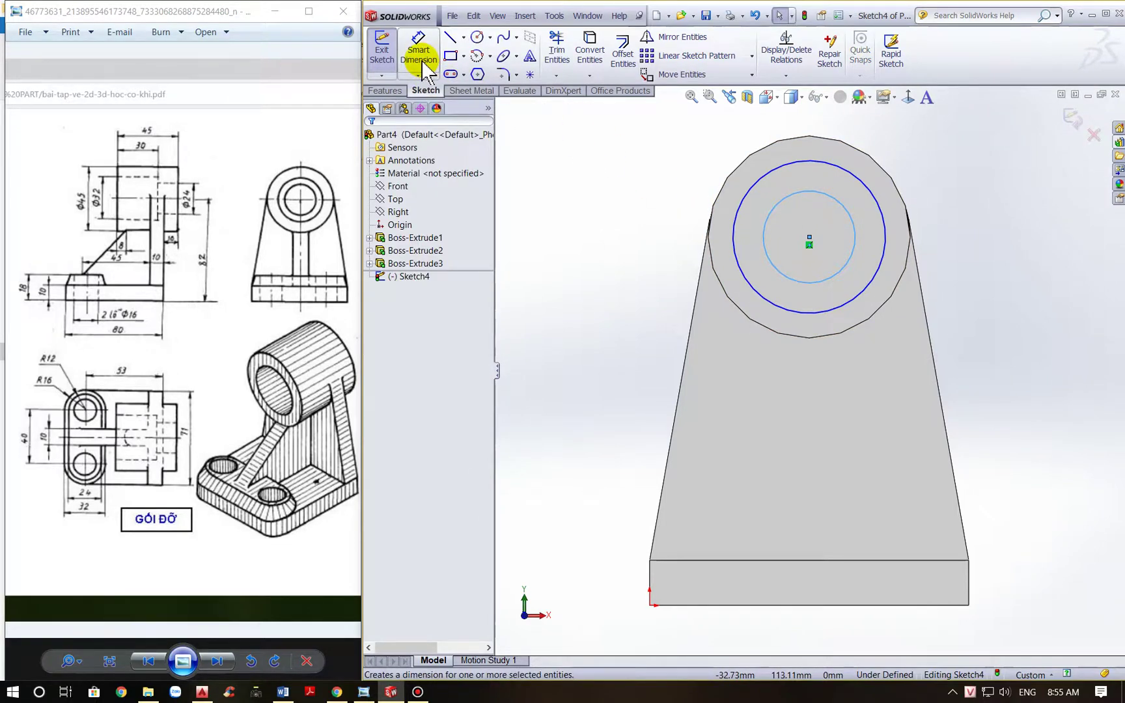
Dimension the outer sketch circle's diameter as 32 mm
left_click(417, 51)
left_click(883, 224)
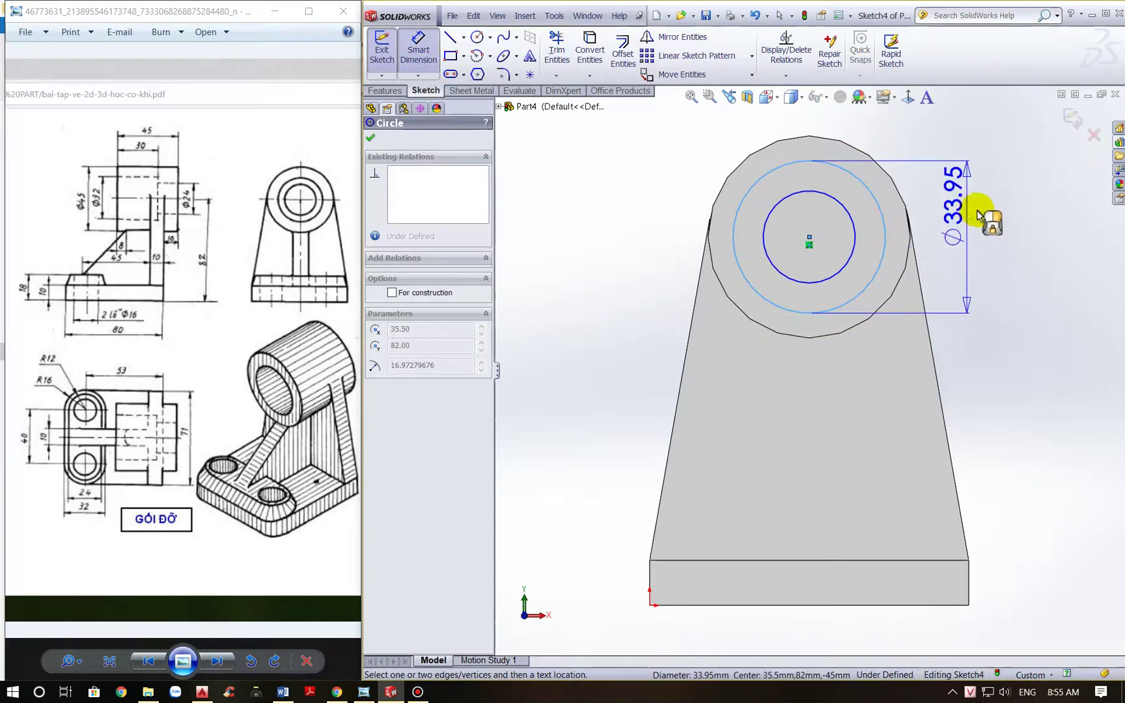
left_click(993, 235)
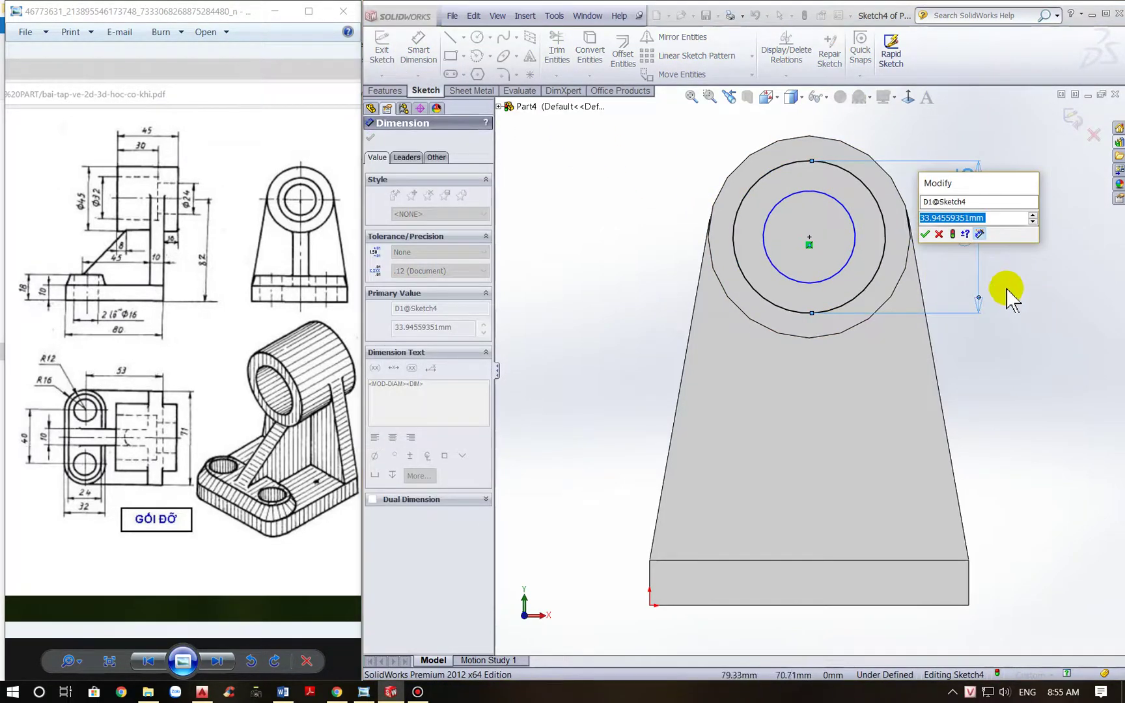
key("Return")
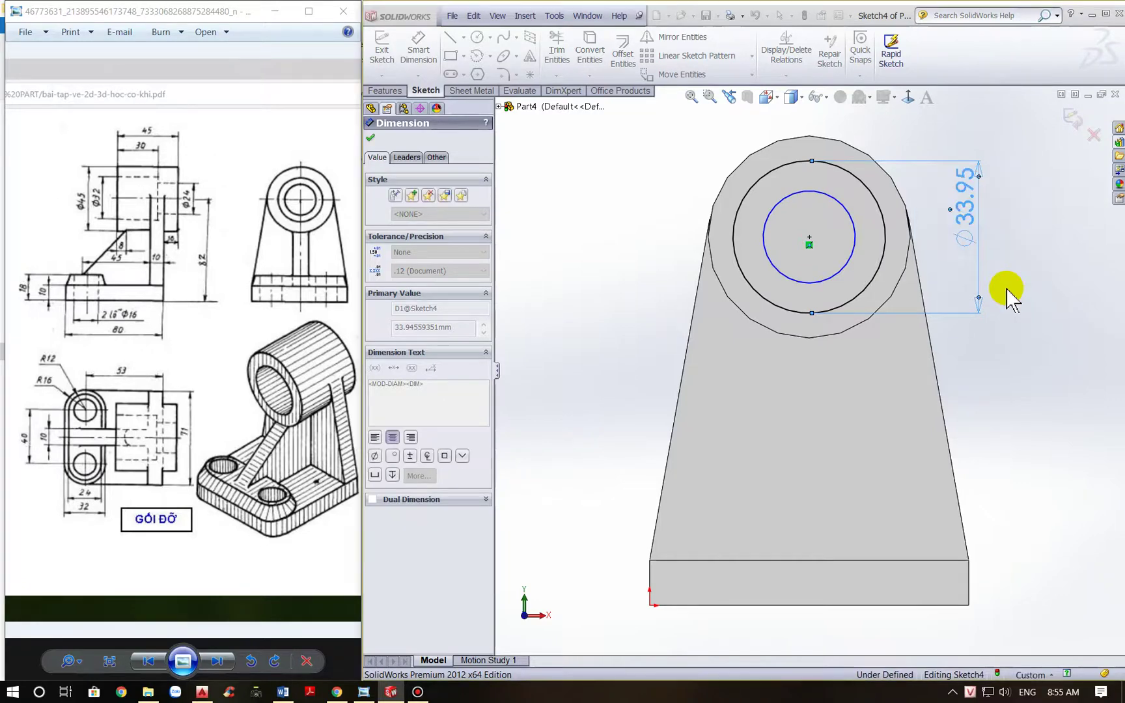
Dimension the inner sketch circle's diameter as 24 mm and close the sketch
left_click(813, 273)
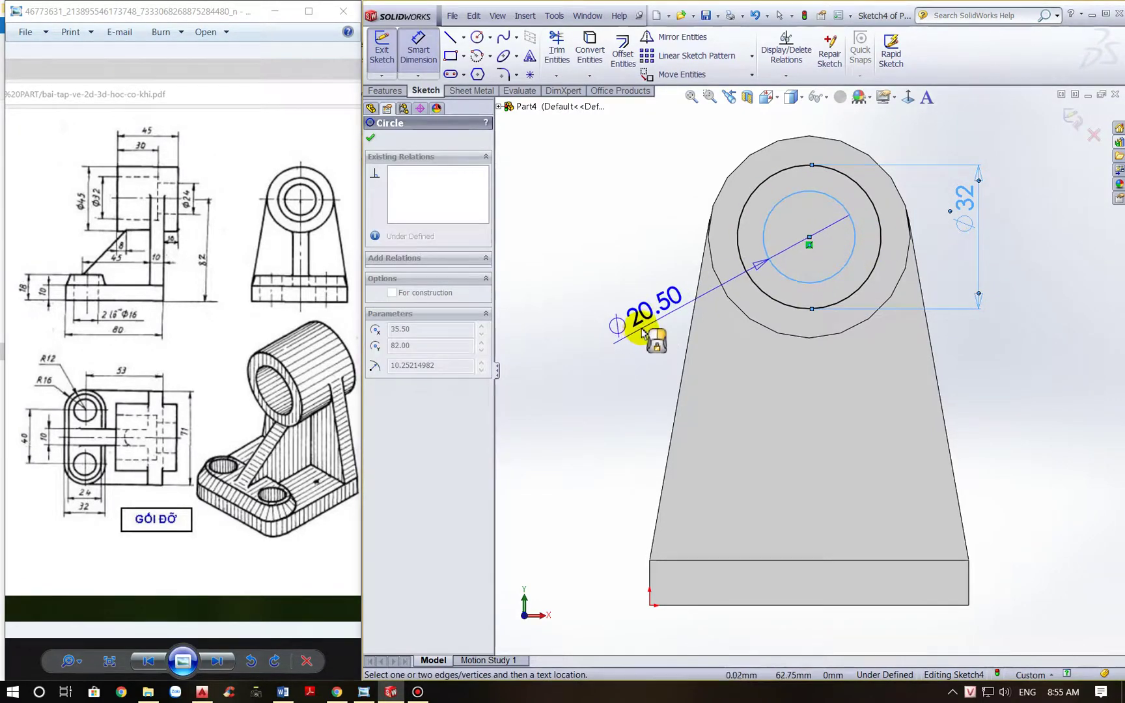
left_click(639, 326)
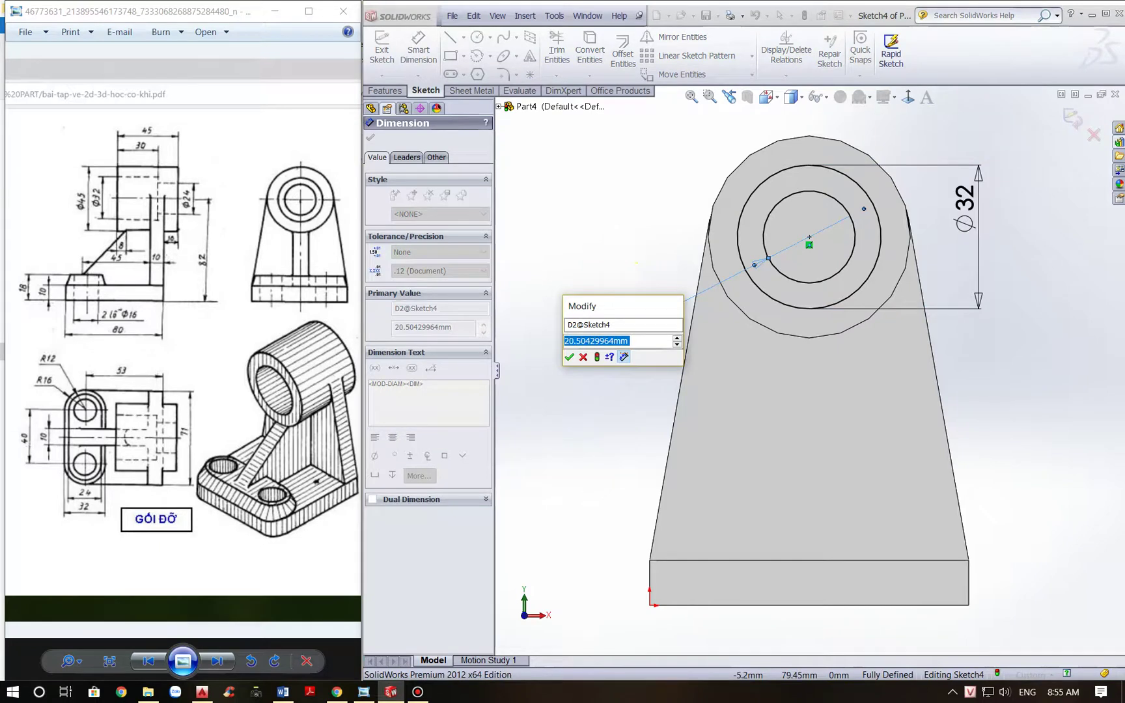
key("Return")
key("f")
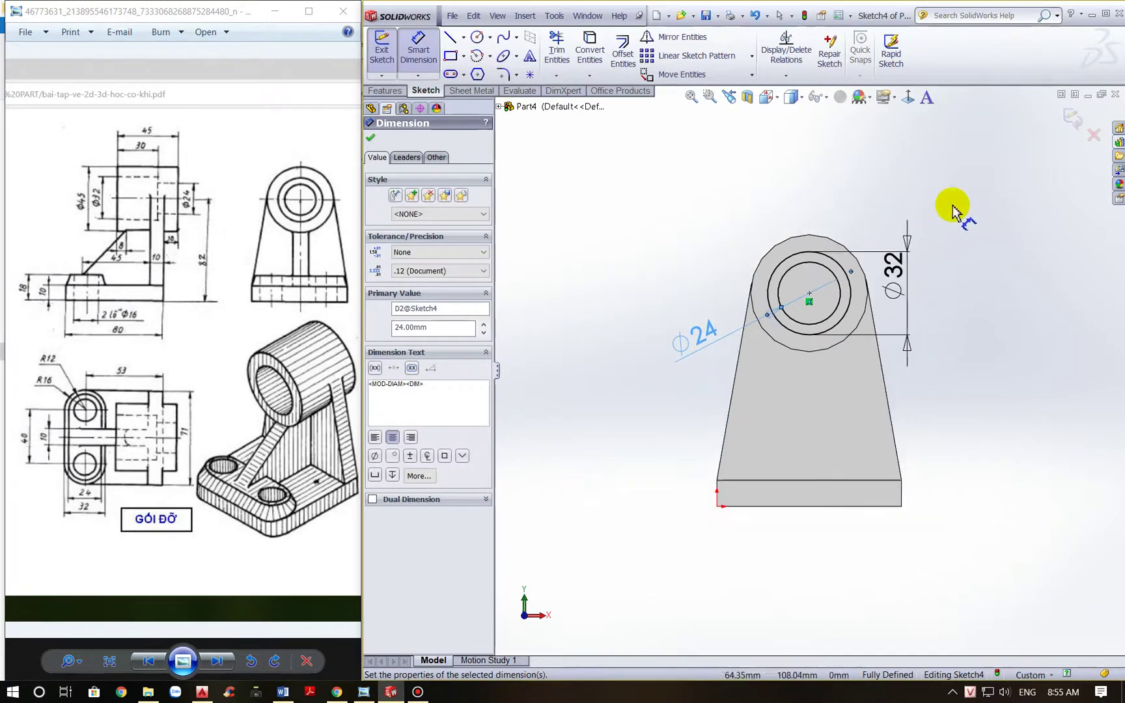
left_click(968, 200)
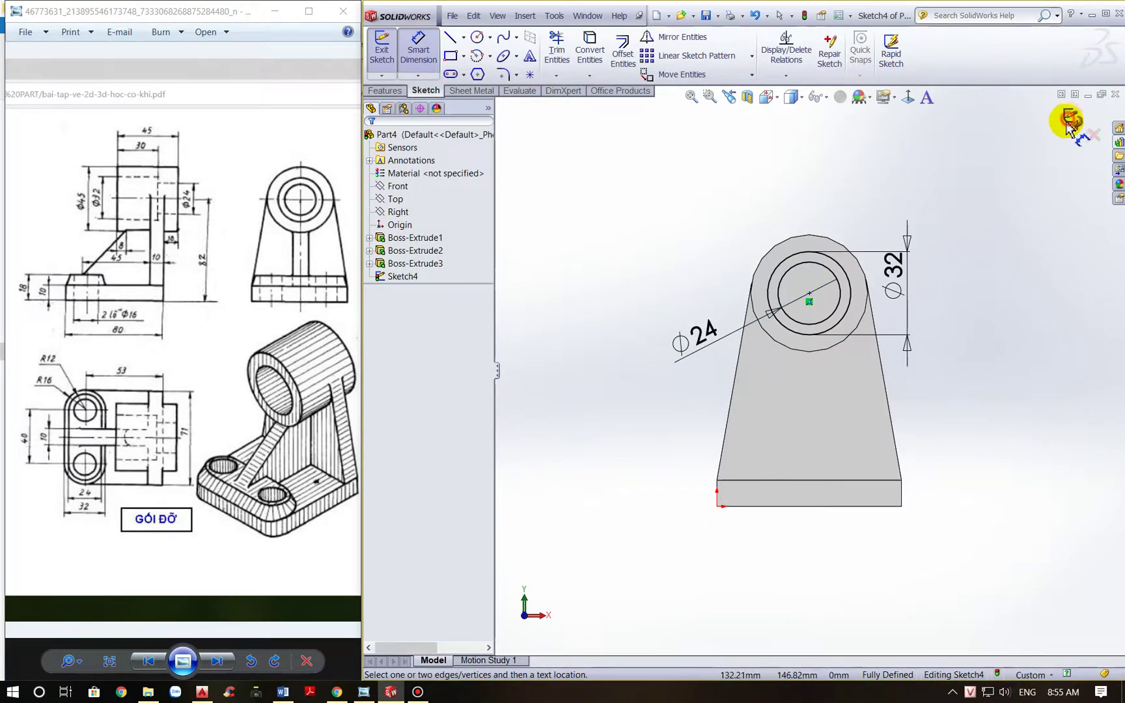
left_click(1067, 125)
Cut-extrude only the inner 24 mm circle region Through All to bore the cylinder
mouse_move(1029, 259)
middle_mouse_down()
mouse_move(931, 270)
mouse_move(962, 319)
mouse_move(944, 305)
middle_mouse_up()
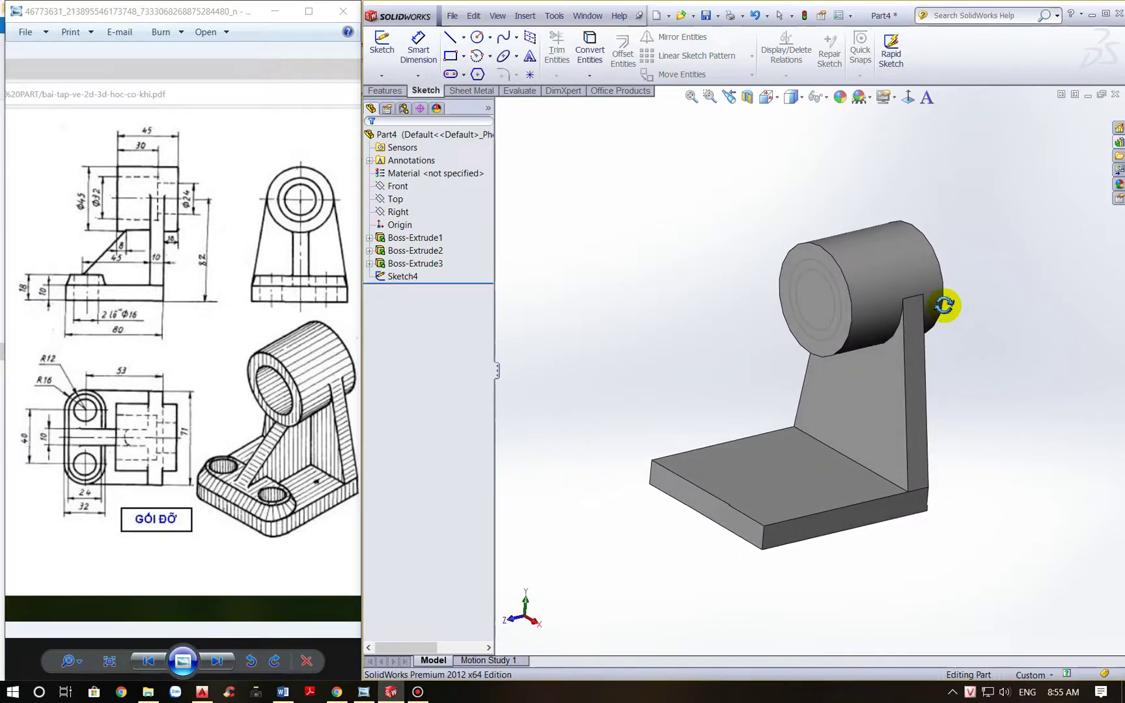
left_click(401, 100)
left_click(566, 65)
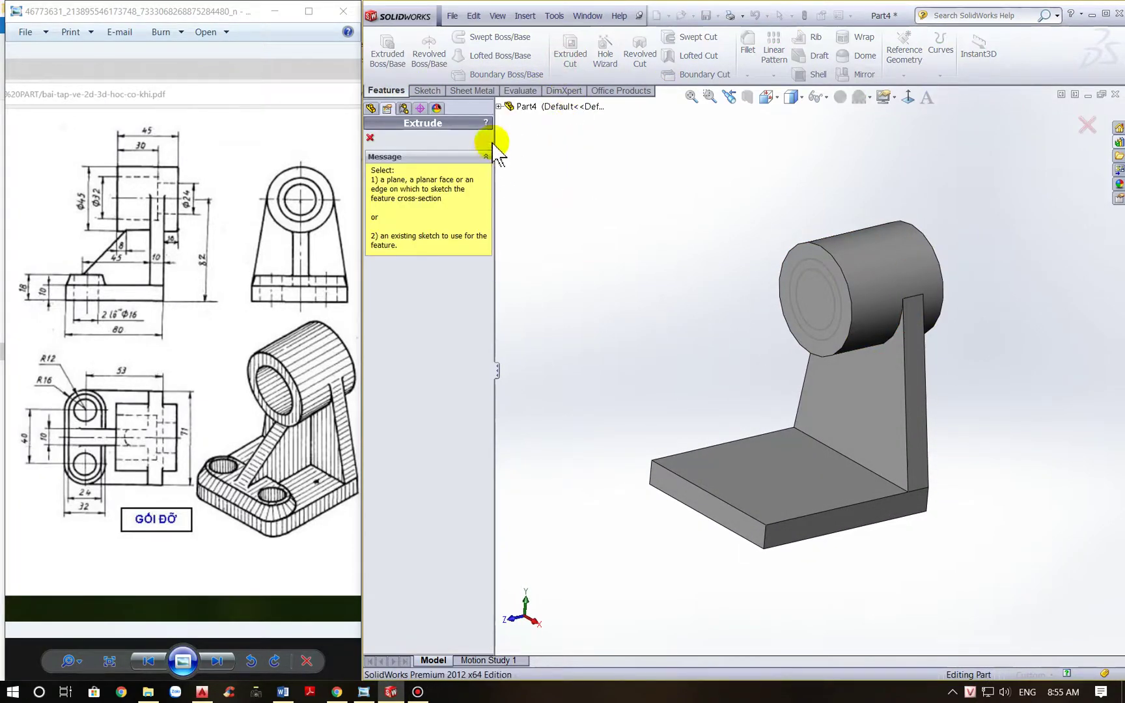
left_click(821, 281)
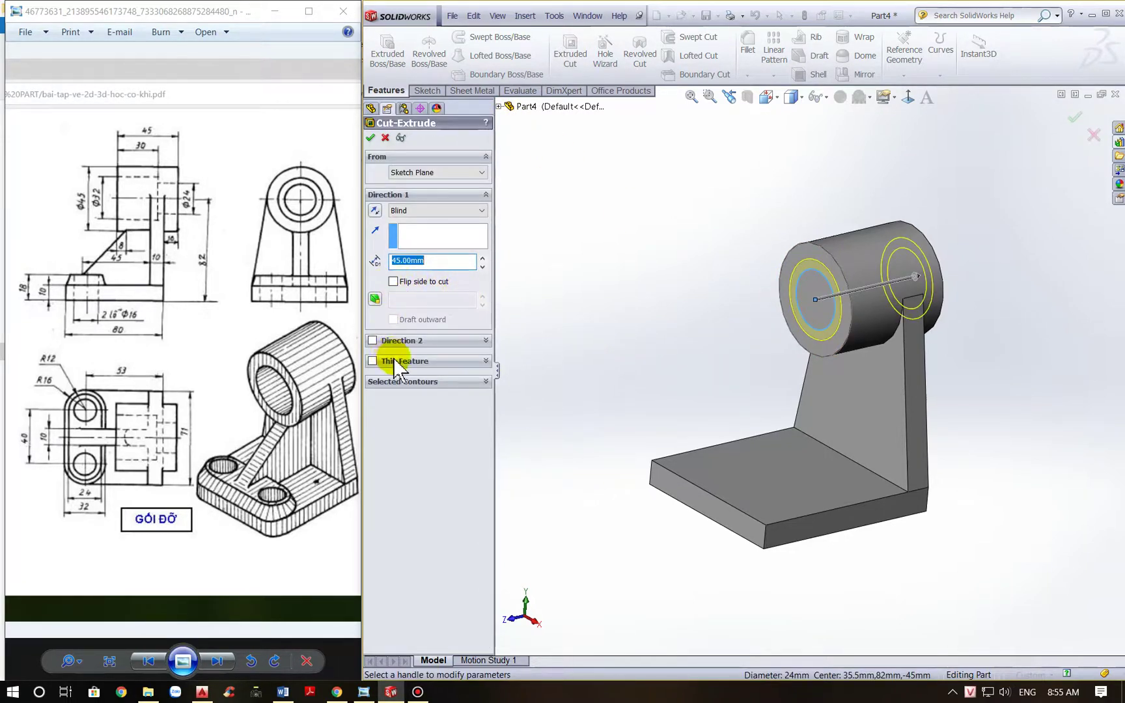
left_click(417, 384)
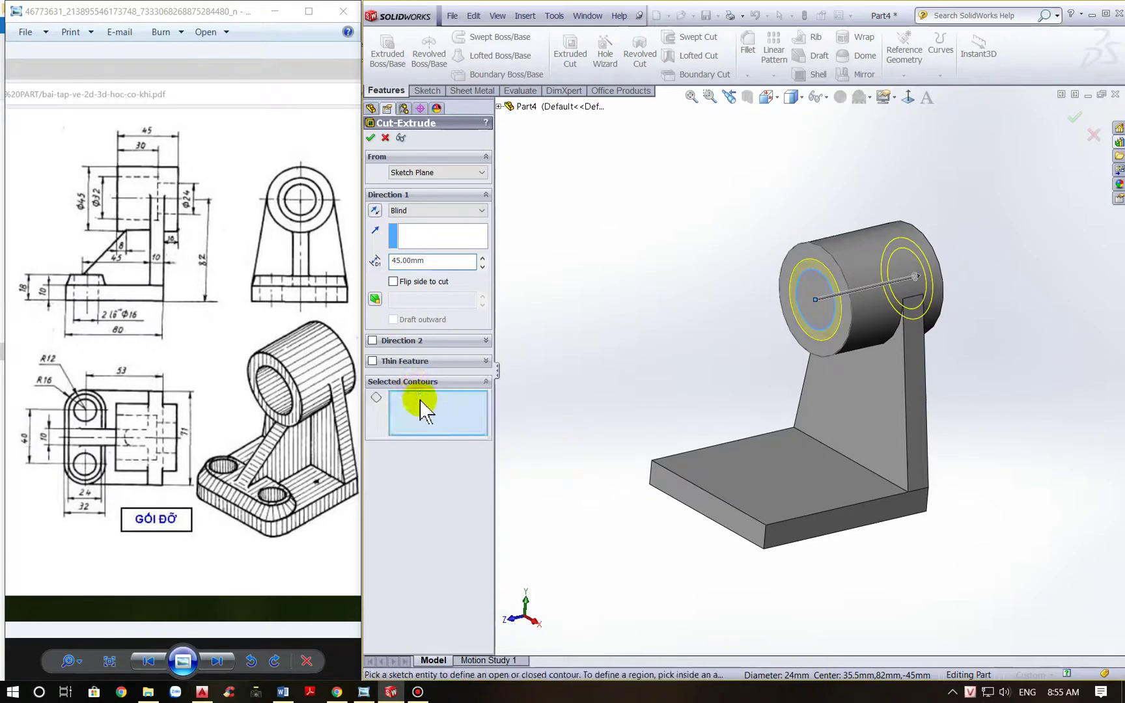
left_click(810, 302)
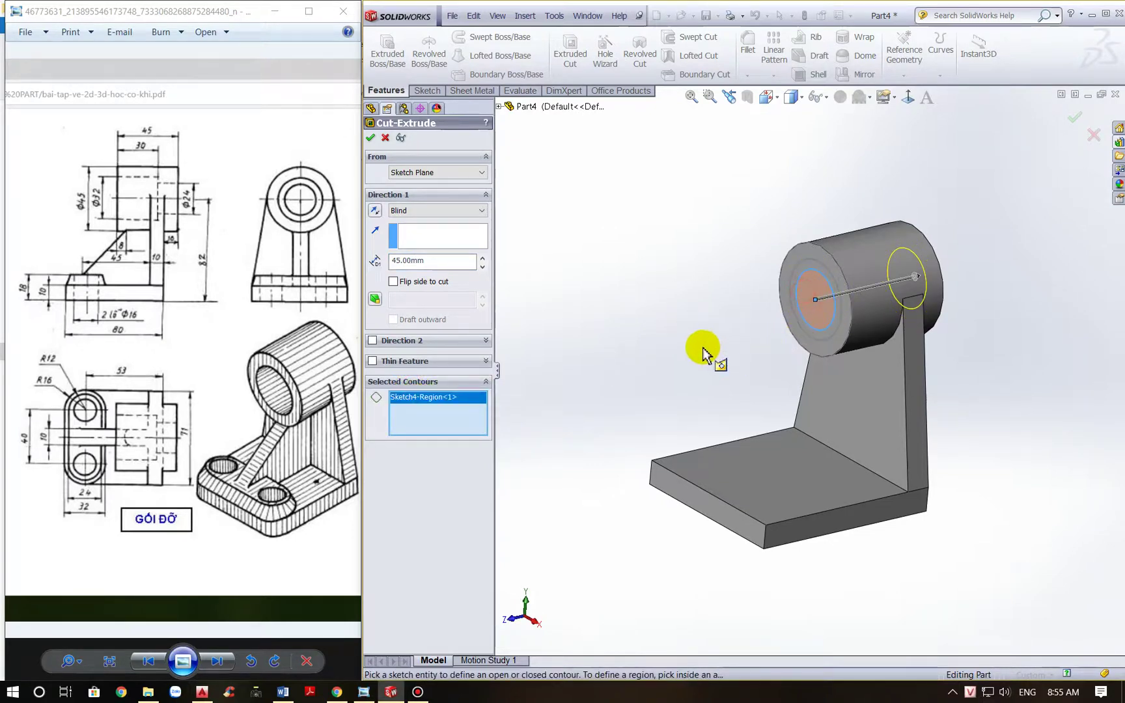
left_click(430, 211)
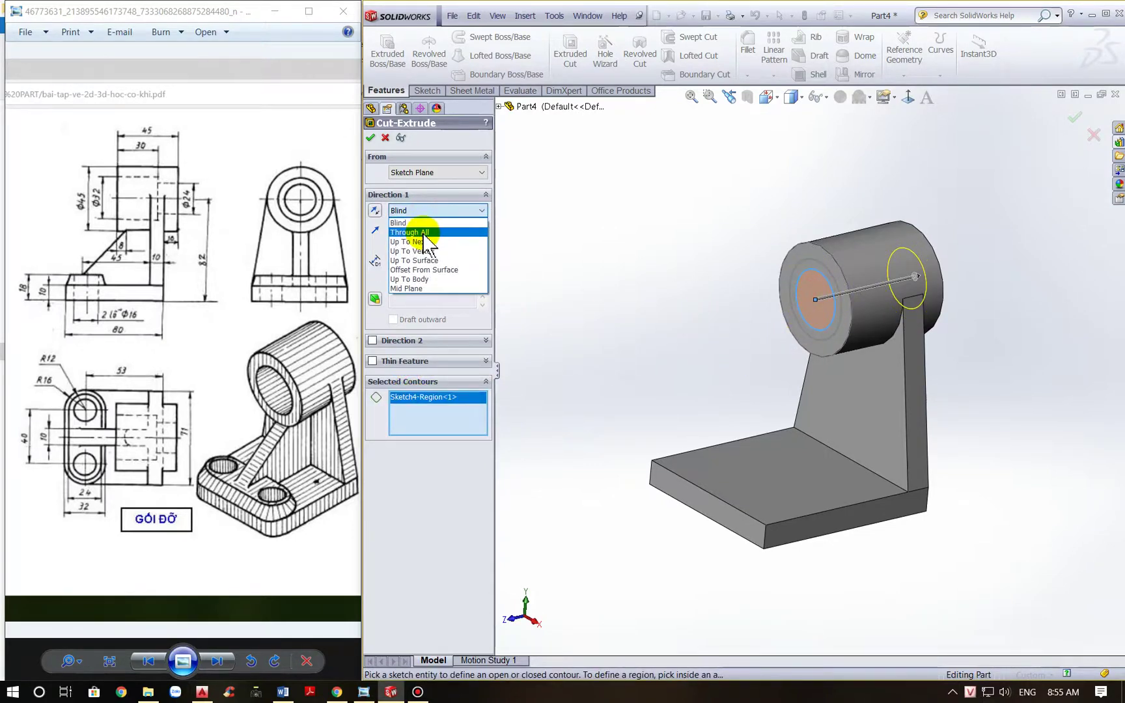
left_click(423, 234)
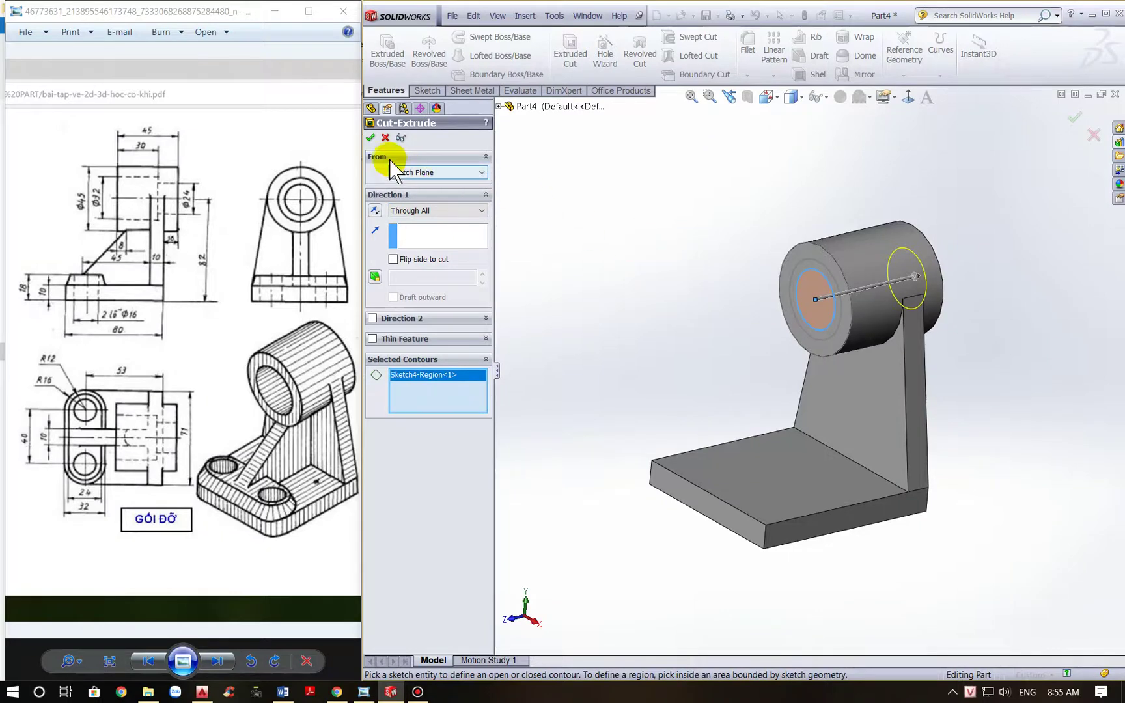
left_click(370, 138)
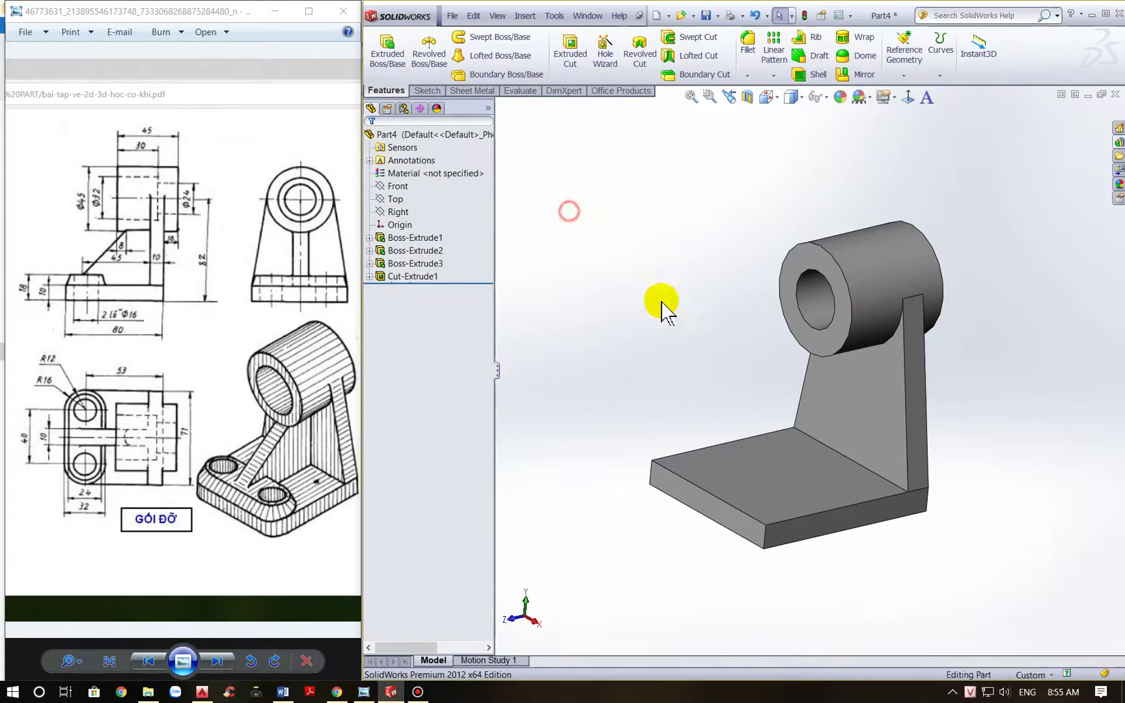
Reuse the bore sketch to cut-extrude the ring region between its two circles to a depth of 30 mm
middle_click_drag(660, 304, 691, 277)
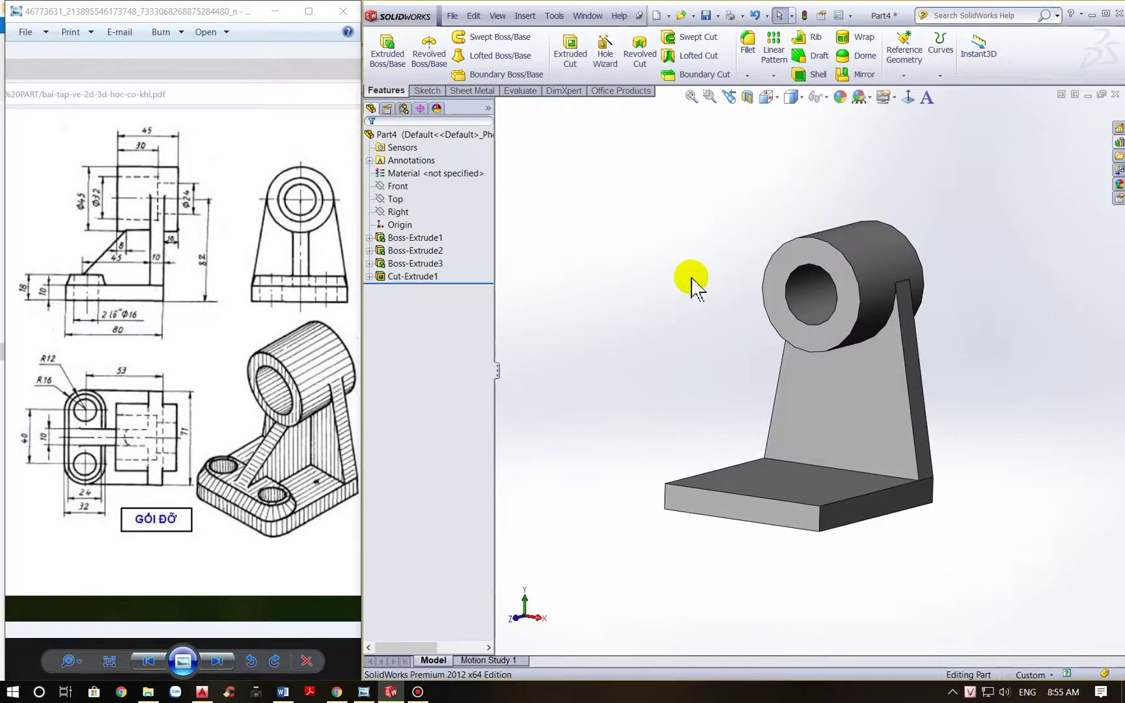
left_click(570, 48)
left_click(499, 107)
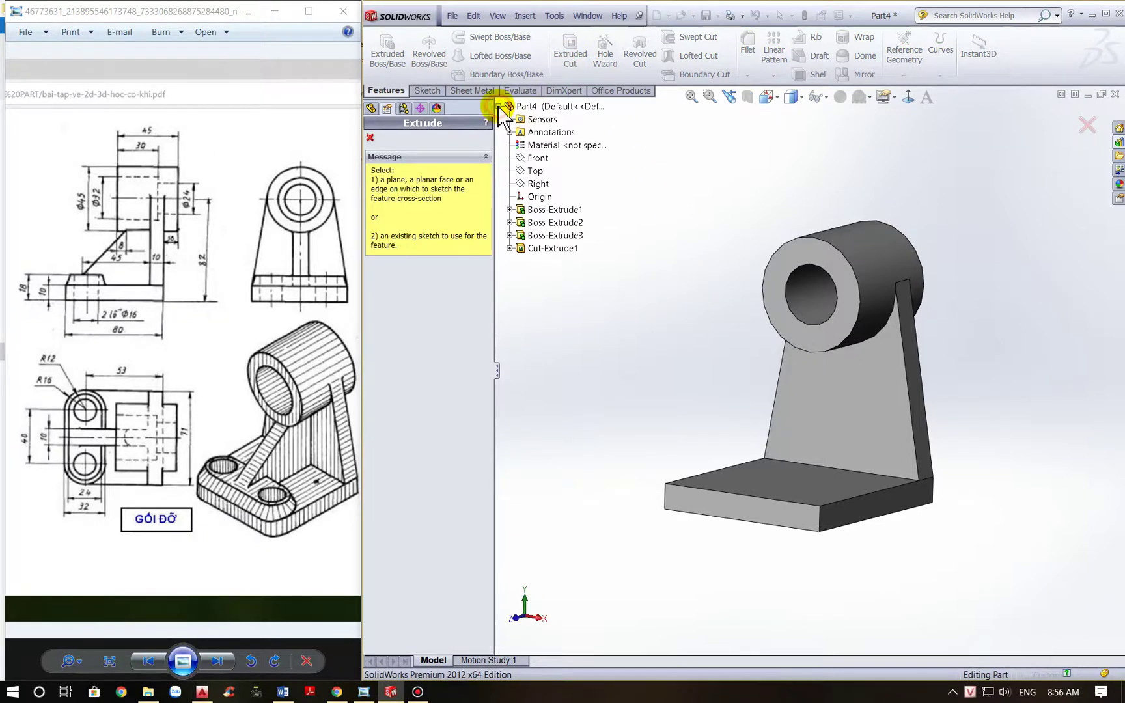
left_click(529, 262)
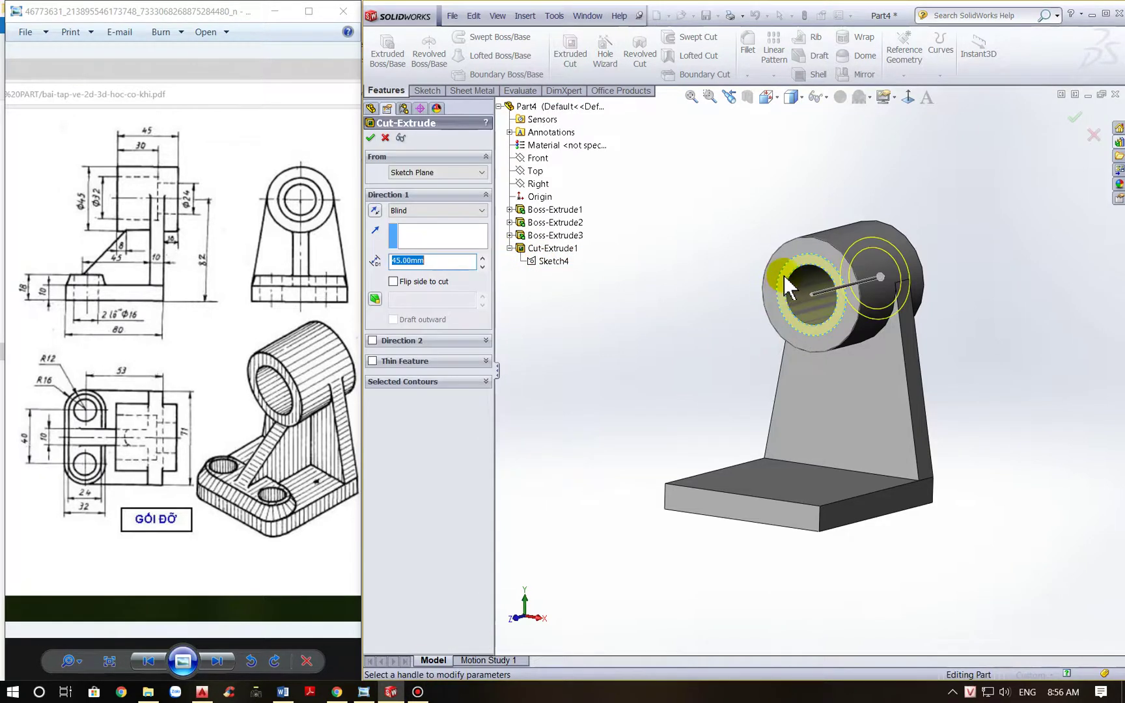
left_click(422, 381)
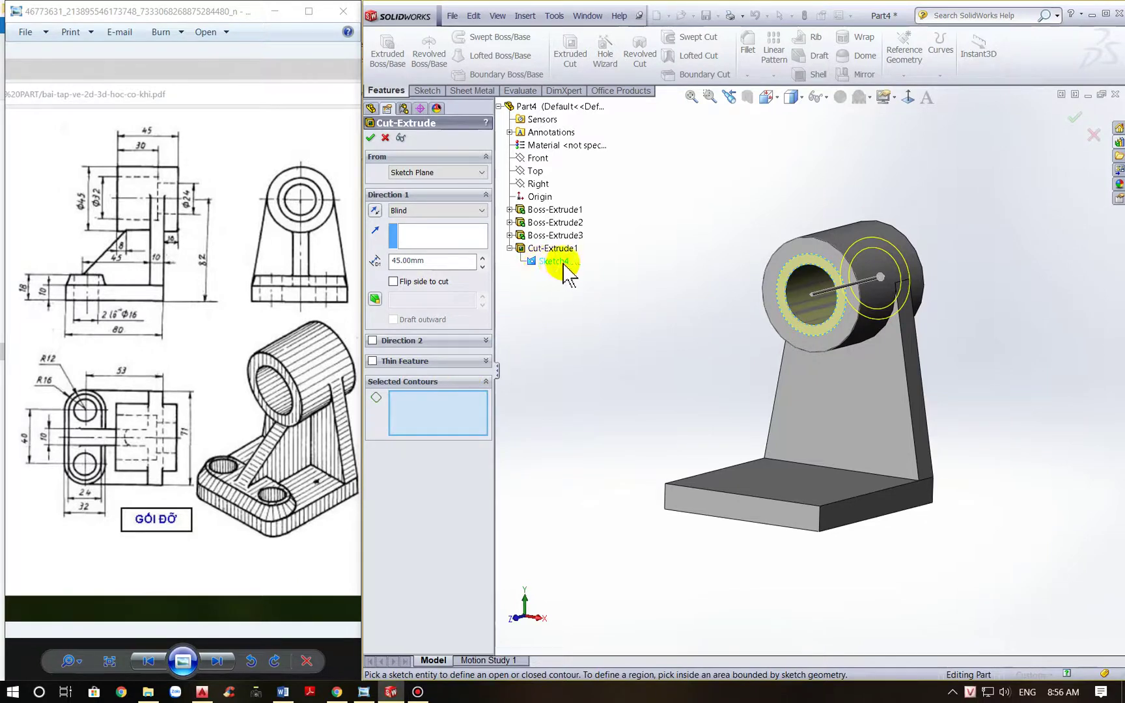
left_click(783, 294)
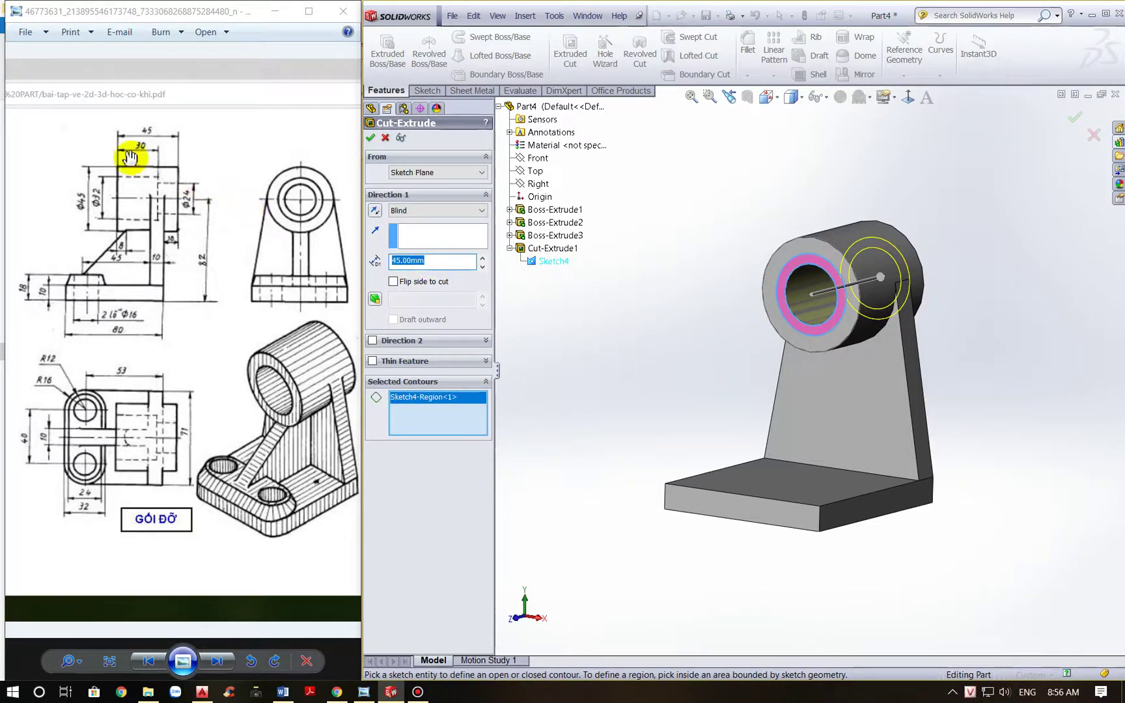
left_click(453, 261)
type("30")
key("Return")
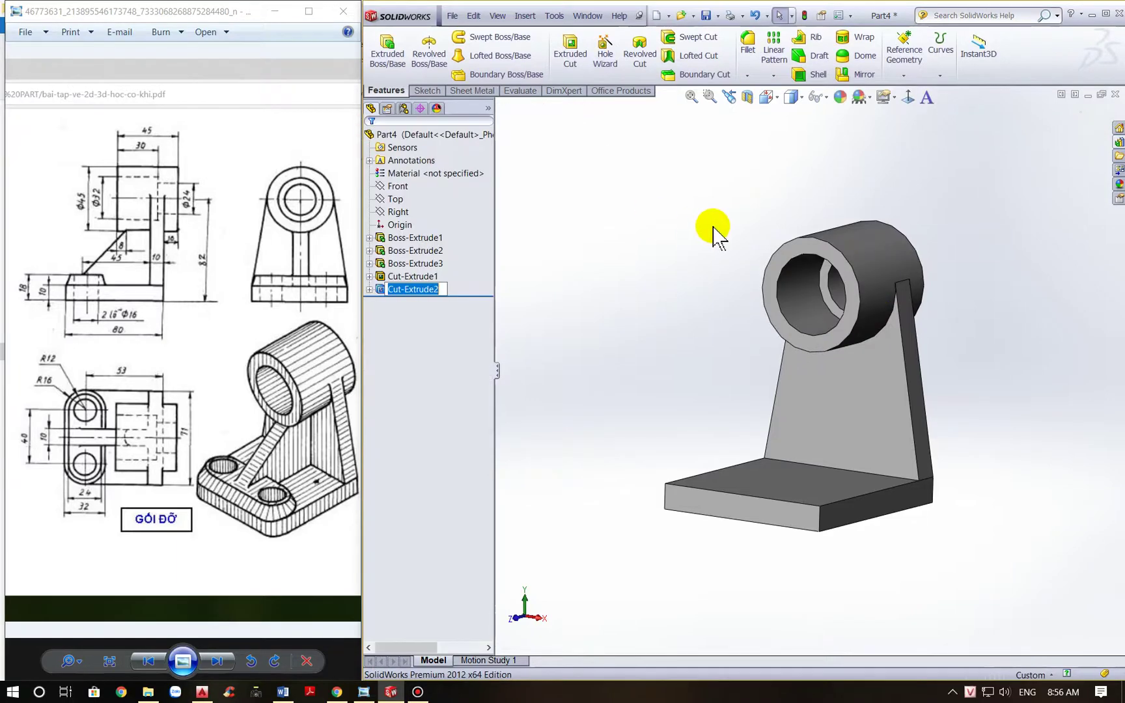
Fillet the two vertical front corner edges of the base plate with a 16 mm radius
middle_click_drag(720, 313, 766, 238)
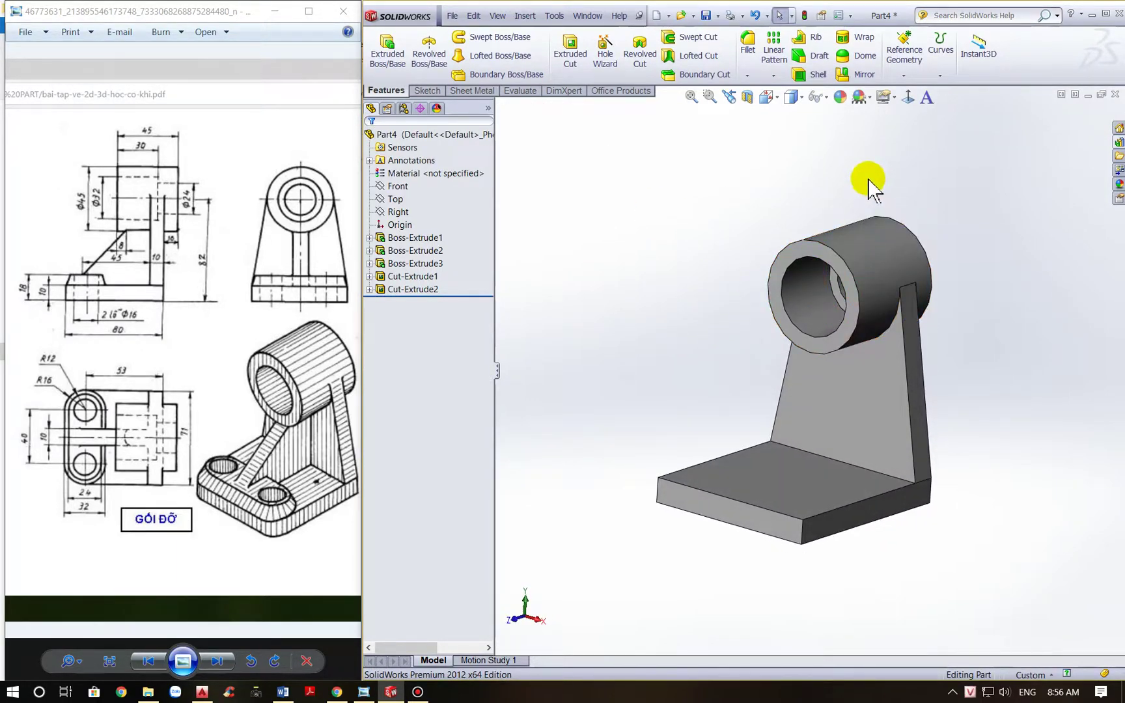
scroll(932, 429, "down", 2)
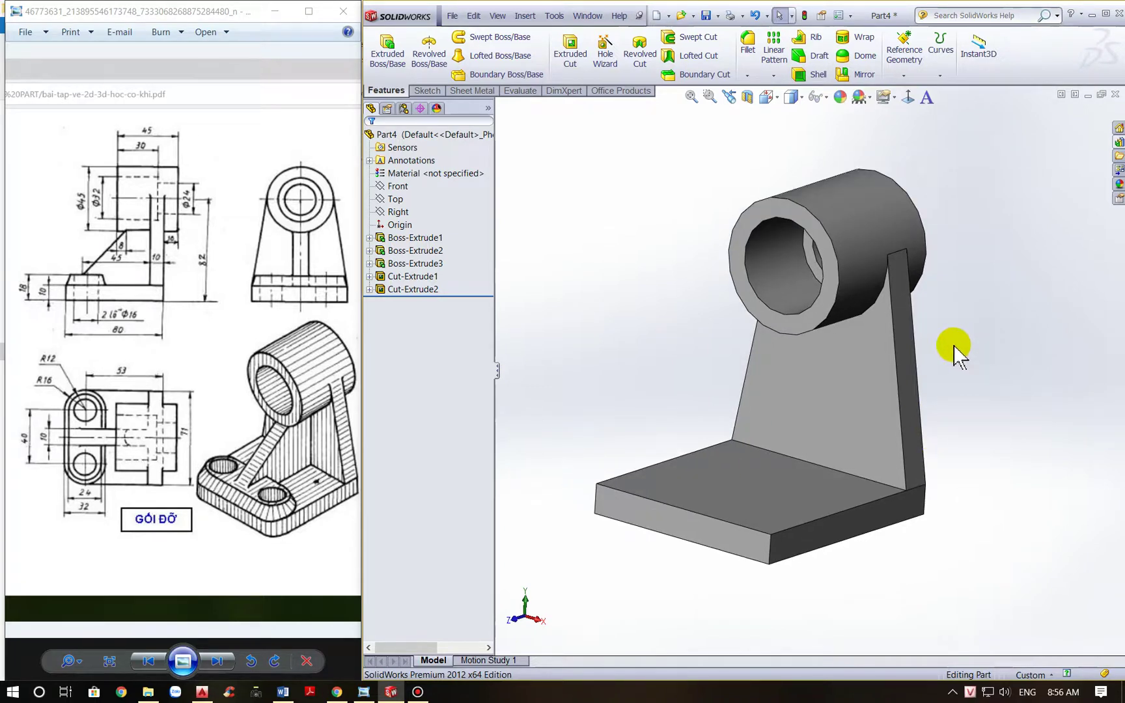
left_click(767, 97)
left_click(809, 118)
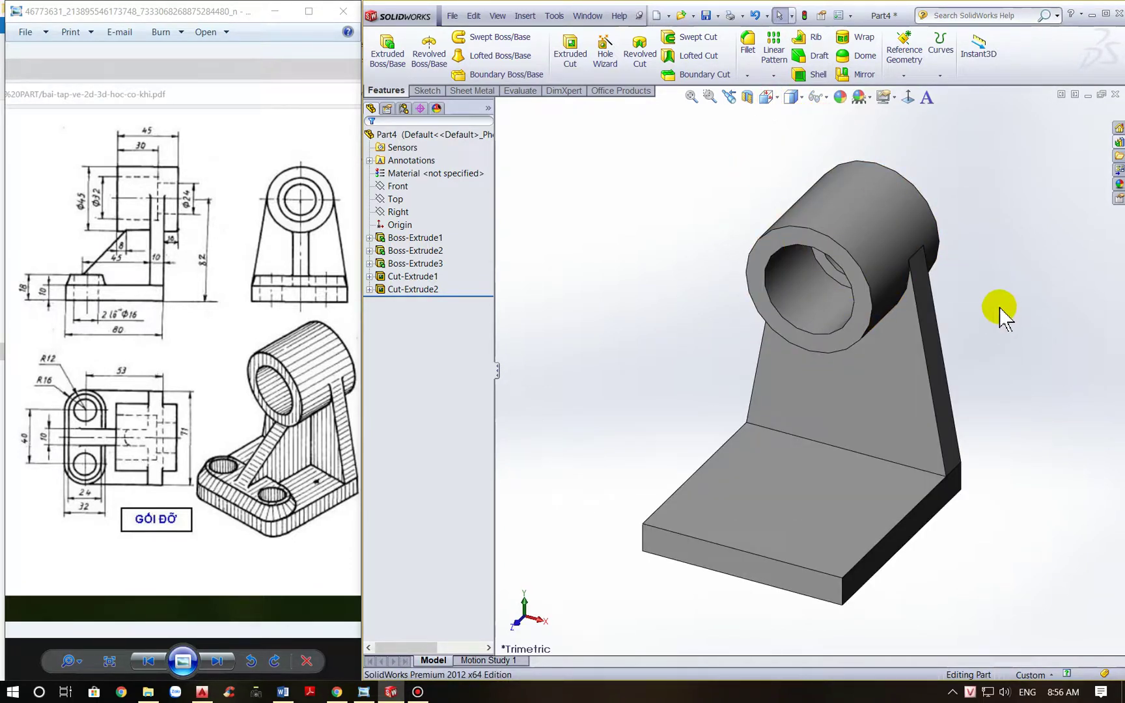
left_click(747, 58)
left_click(841, 592)
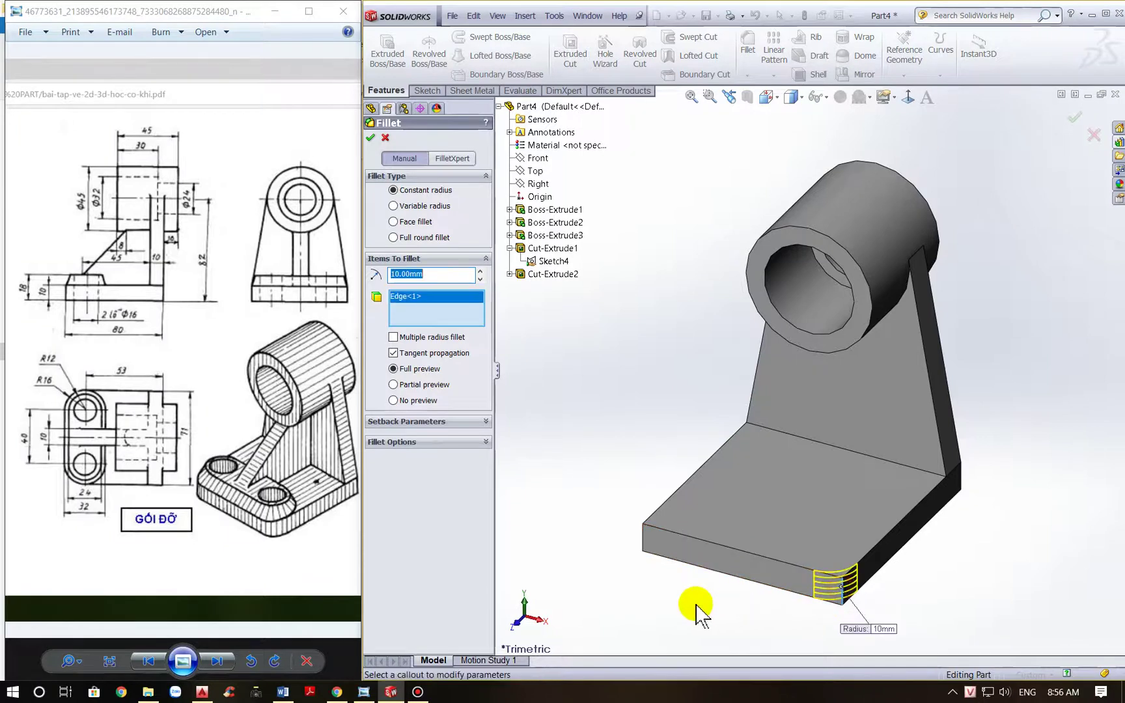
left_click(647, 549)
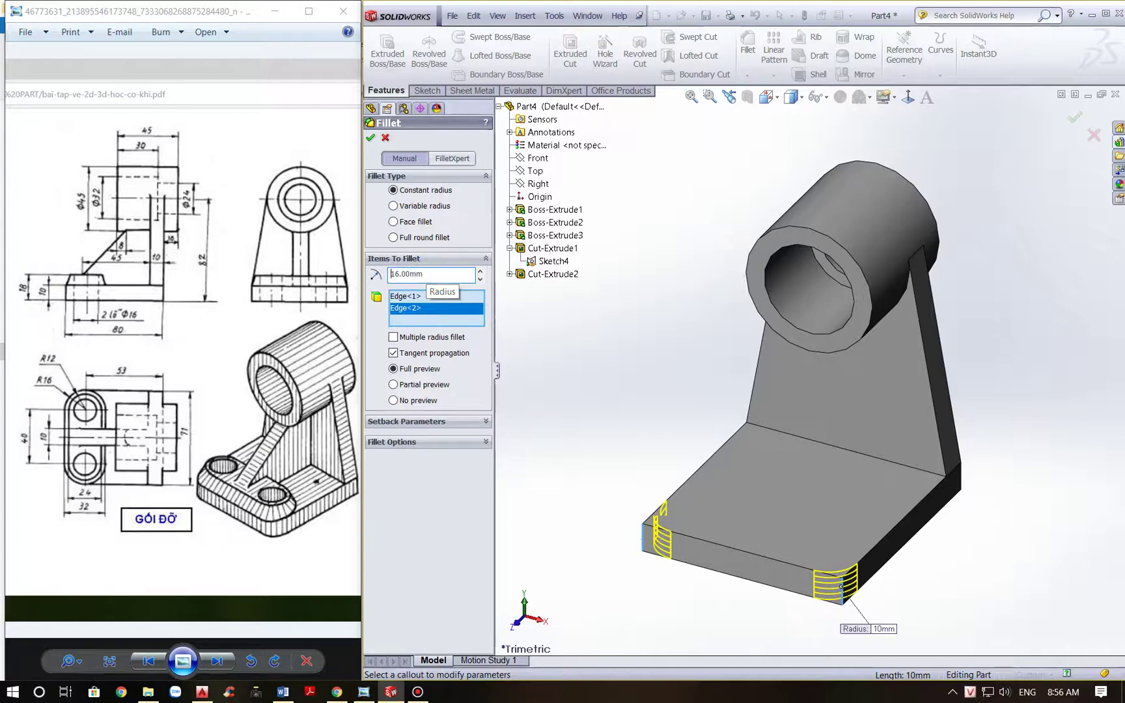
left_click(369, 138)
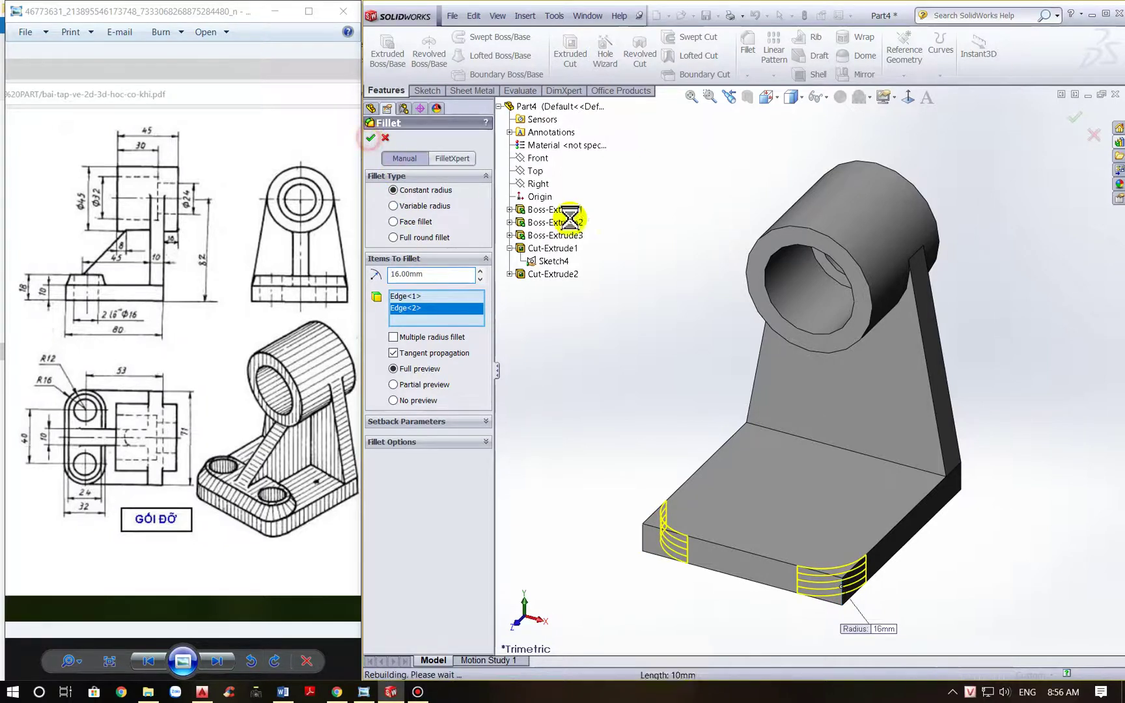
Sketch a straight slot on the base plate's top face, spanning the two corner fillet centres 39 mm apart, about 47 mm wide
scroll(645, 274, "up", 2)
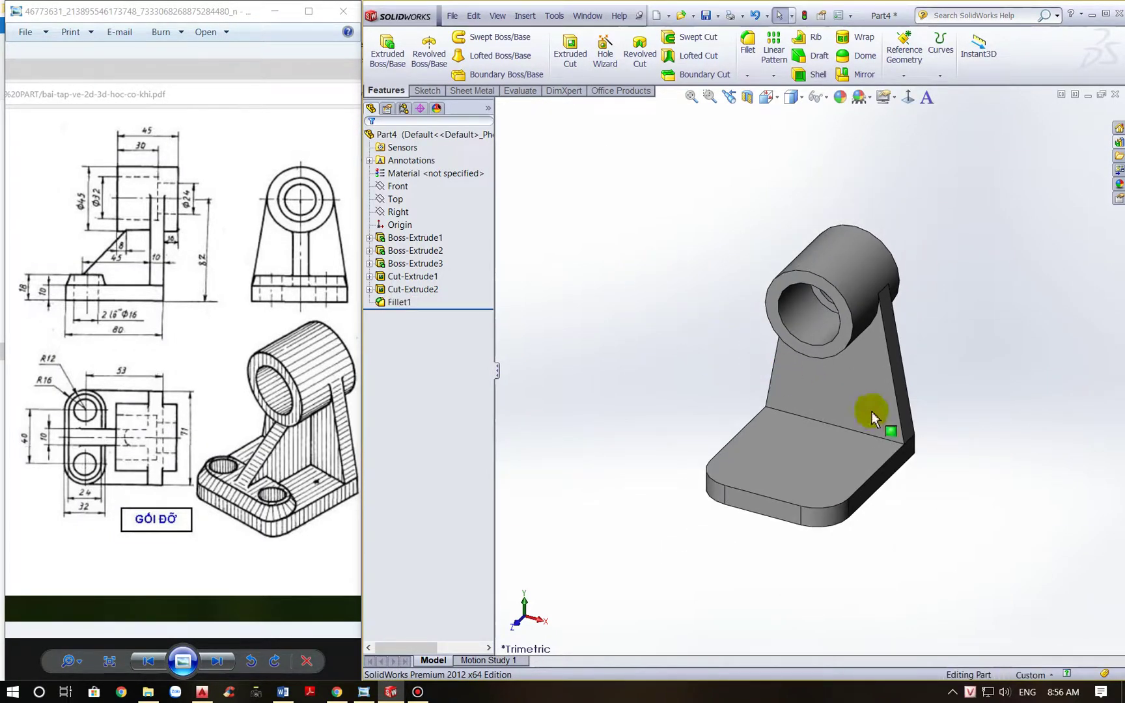
left_click(811, 474)
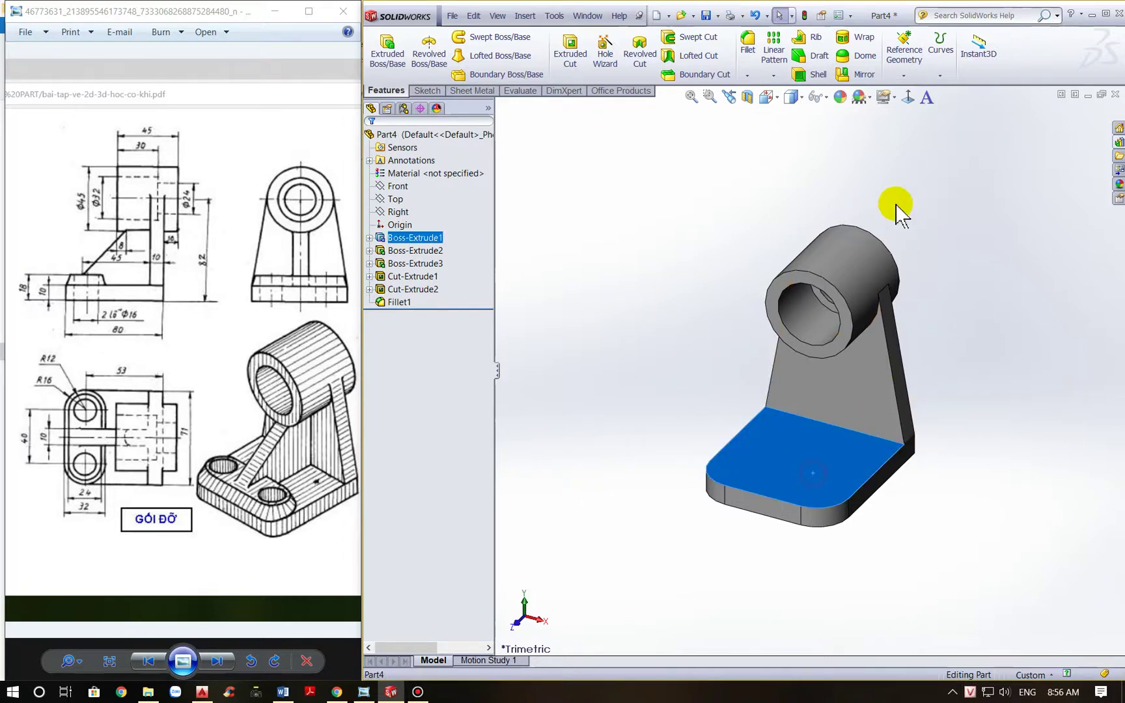
left_click(908, 96)
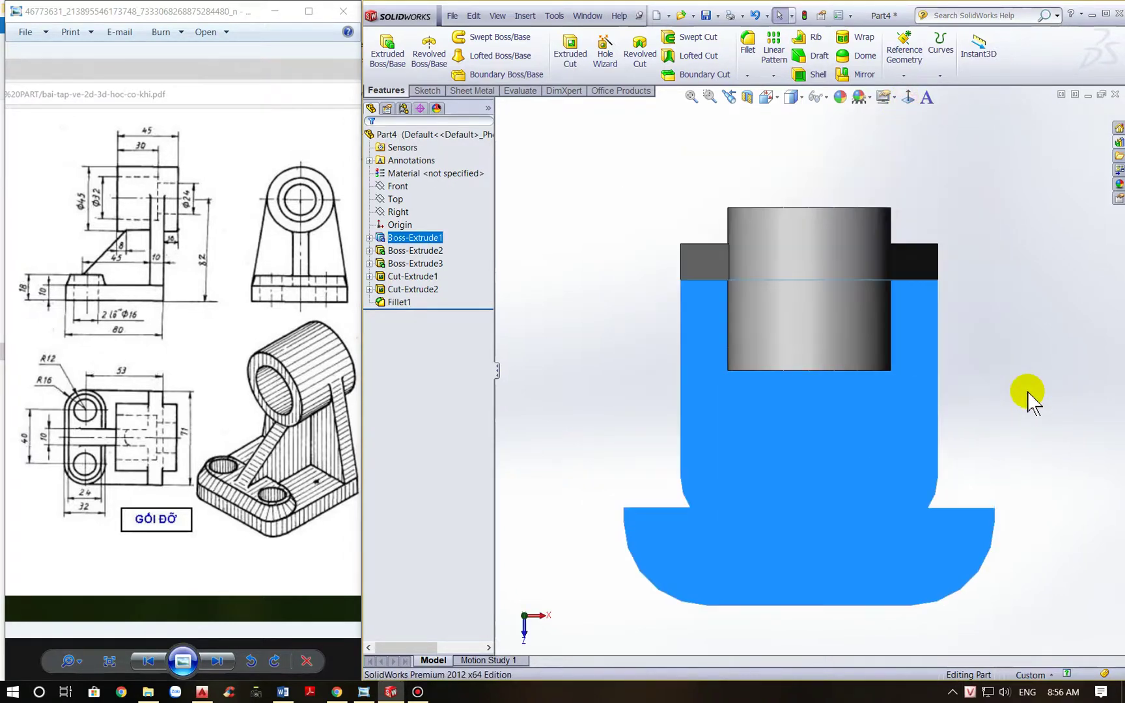
left_click(427, 91)
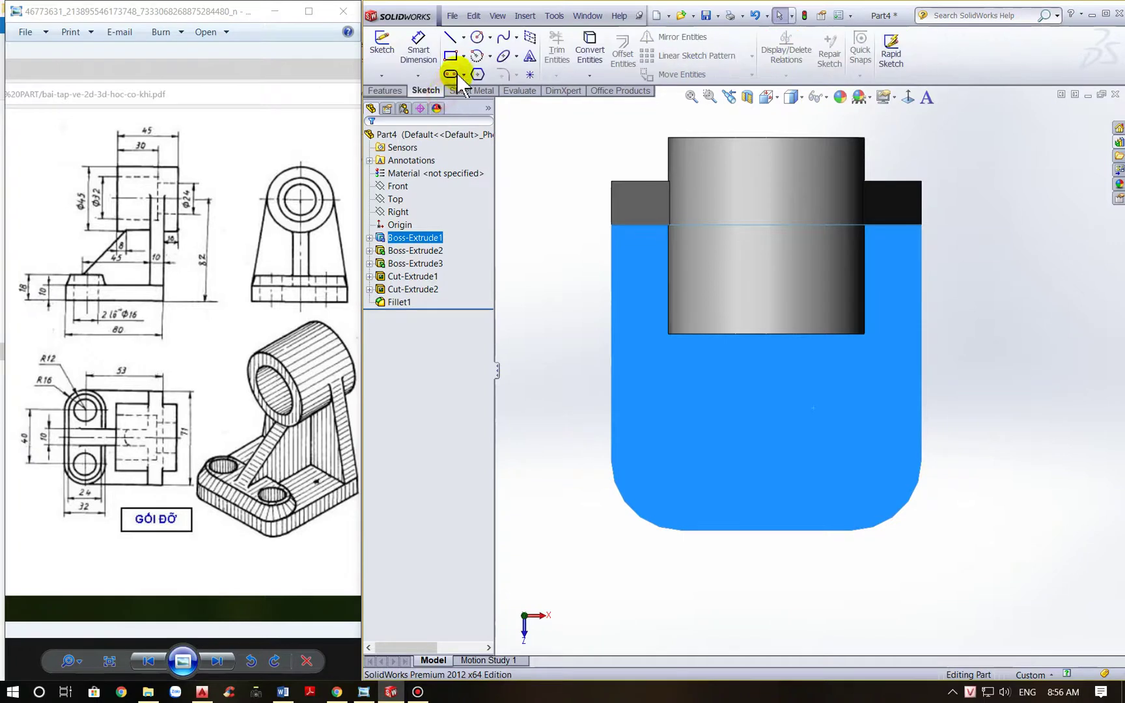
left_click(450, 74)
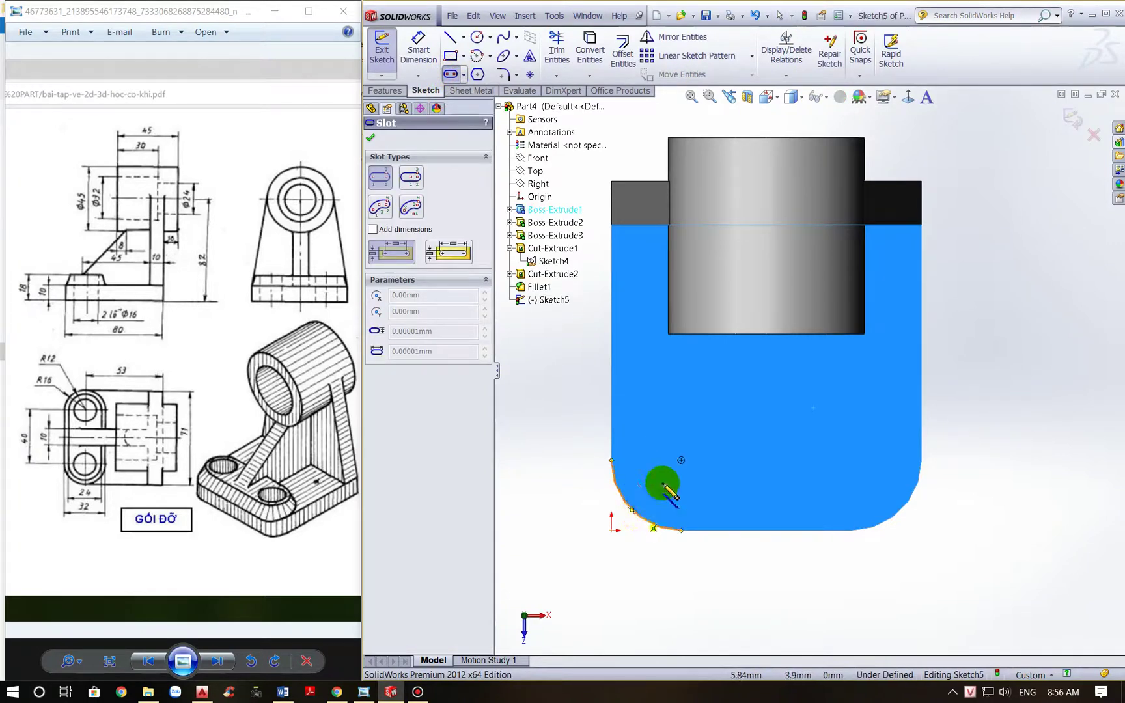
left_click(681, 461)
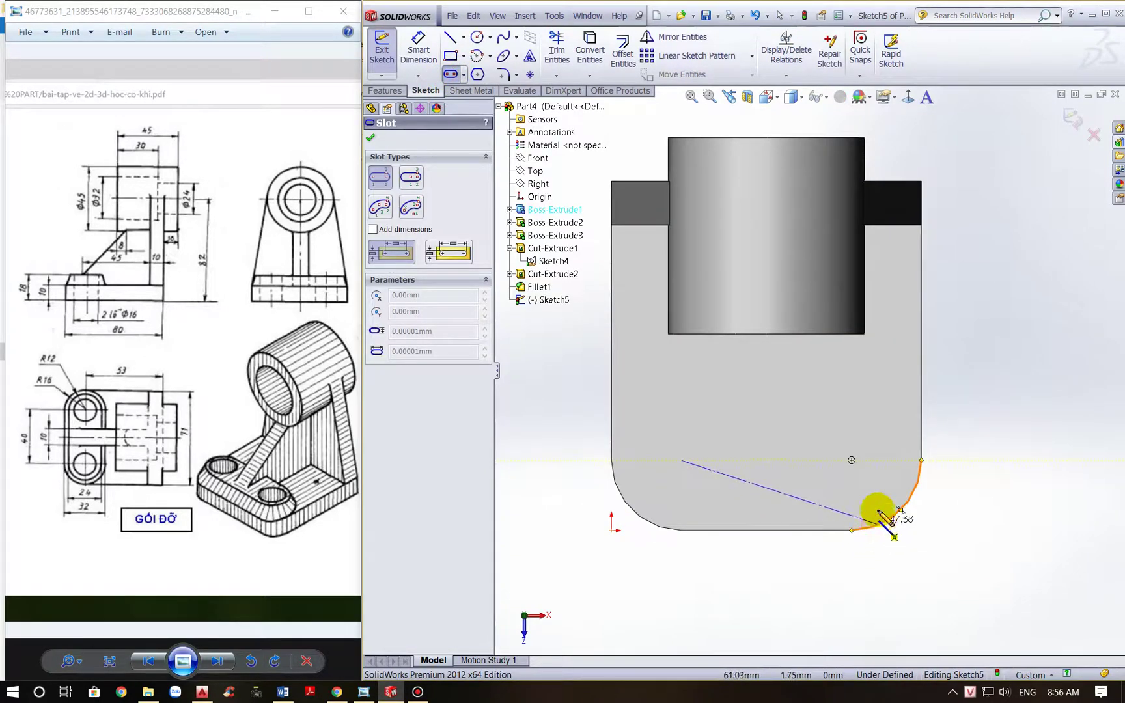
left_click(851, 460)
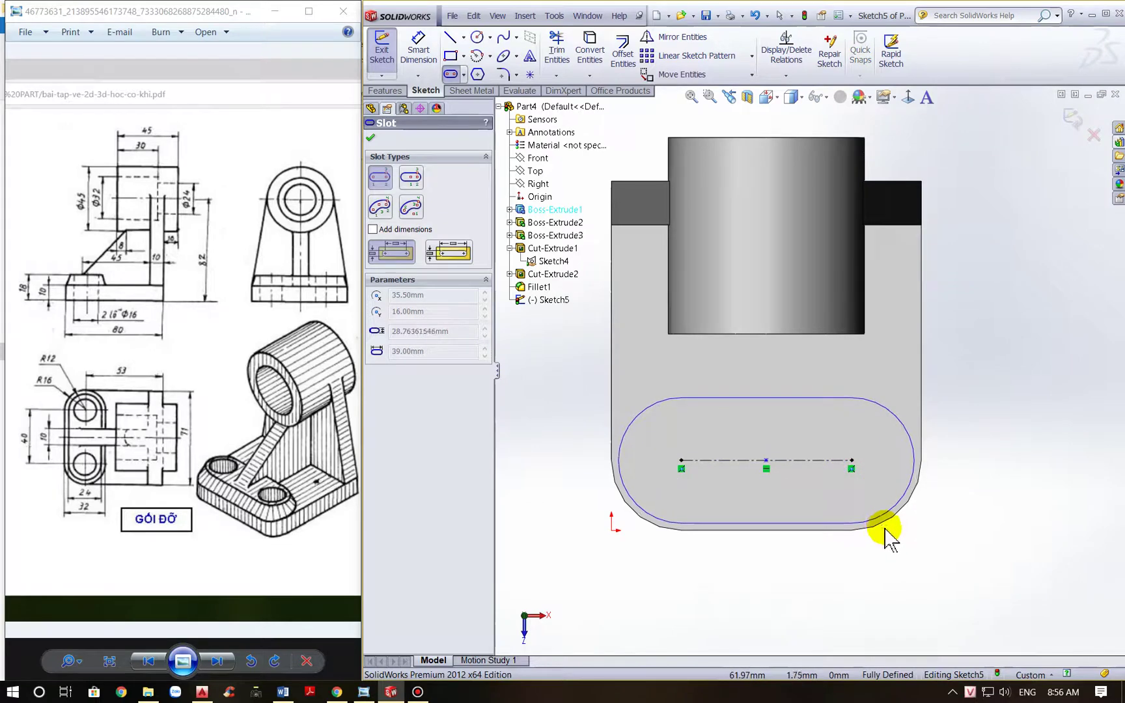
left_click(895, 562)
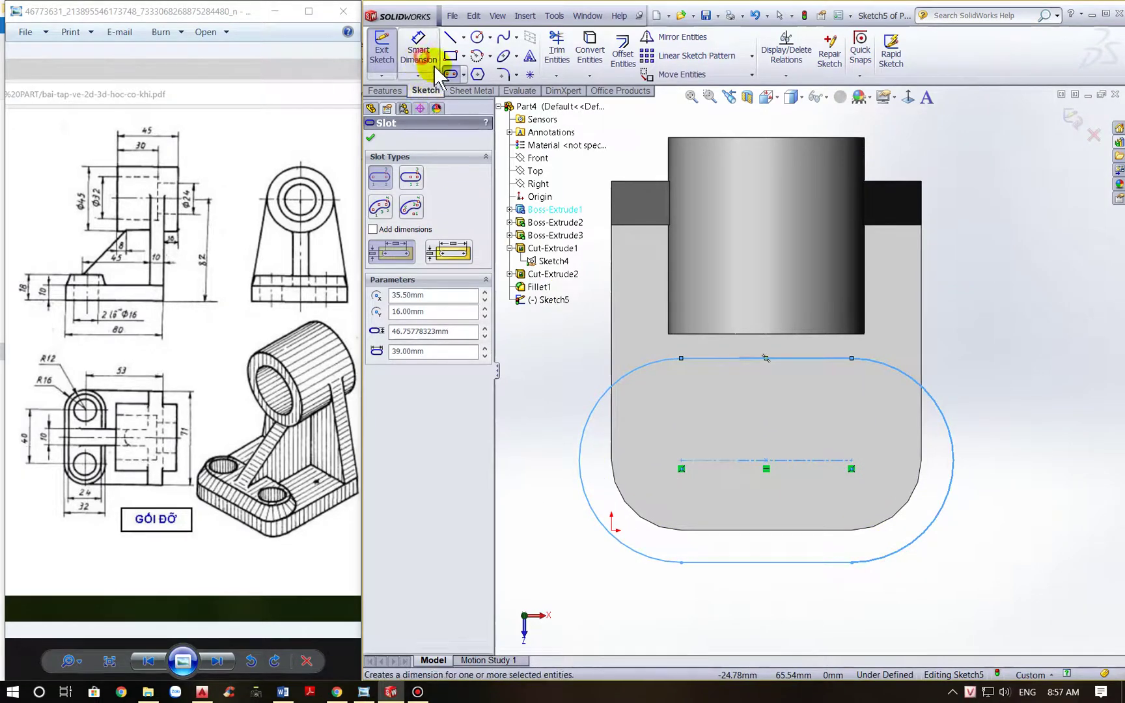
Dimension the slot's end arc with a 16 mm radius and close the sketch
left_click(420, 51)
left_click(951, 500)
left_click(998, 530)
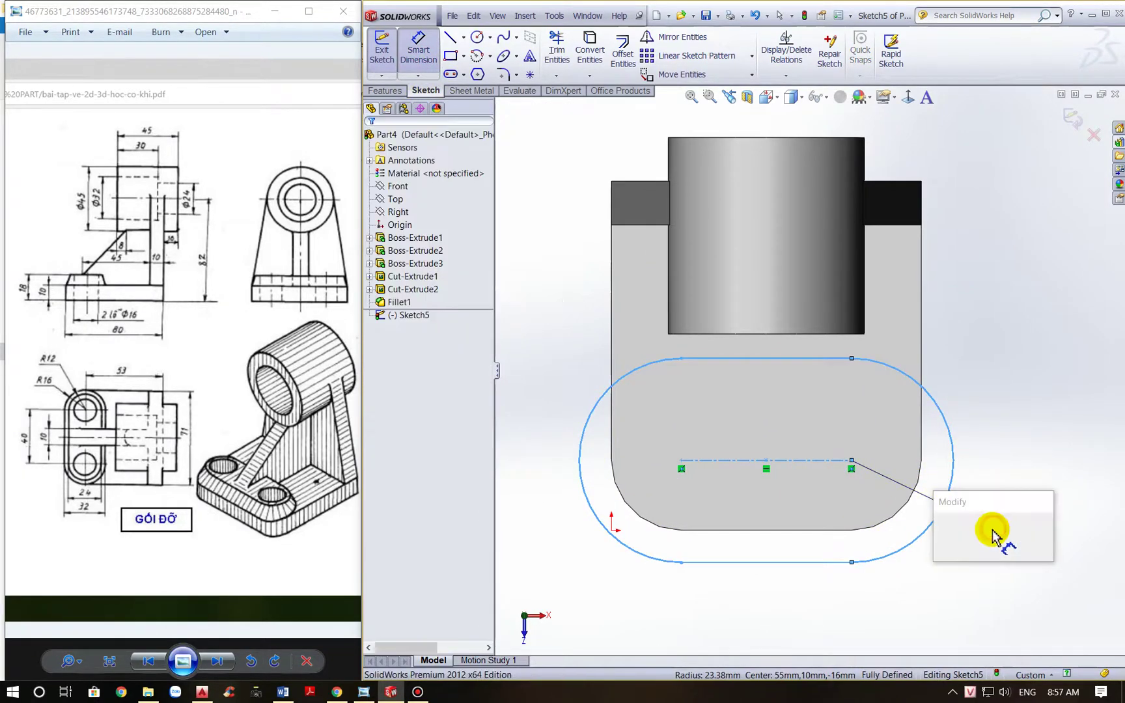
type("16")
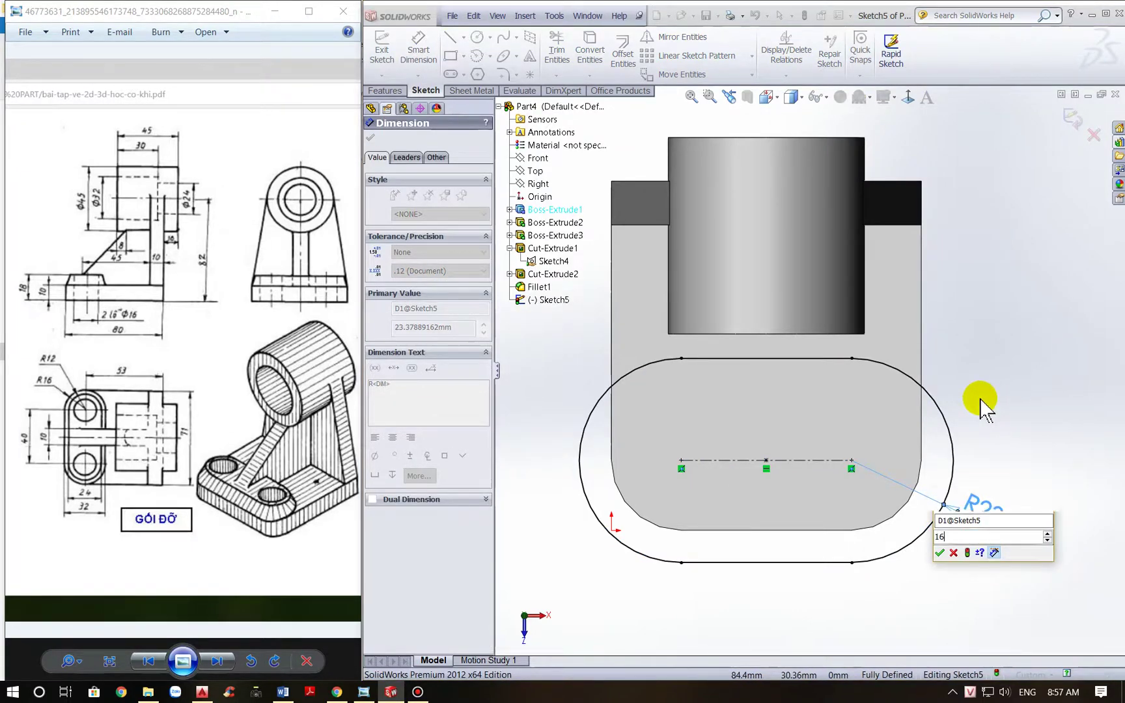
key("Return")
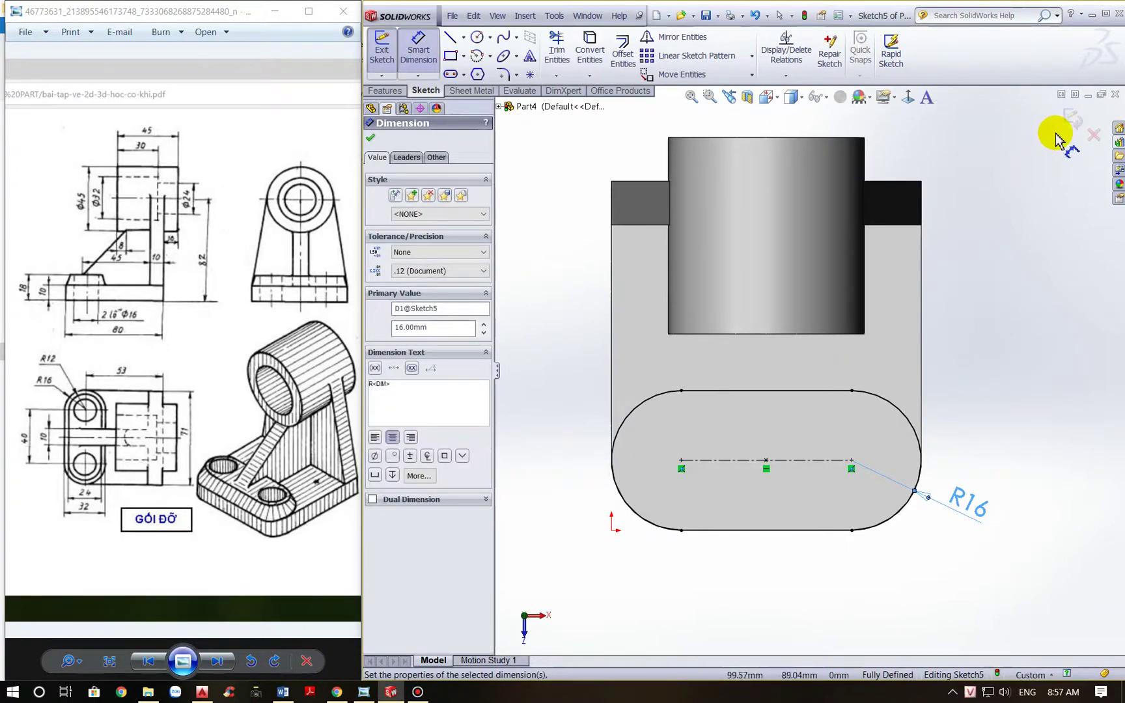
left_click(1071, 120)
mouse_move(976, 260)
middle_mouse_down()
mouse_move(992, 354)
mouse_move(893, 206)
mouse_move(919, 294)
mouse_move(876, 279)
mouse_move(899, 287)
middle_mouse_up()
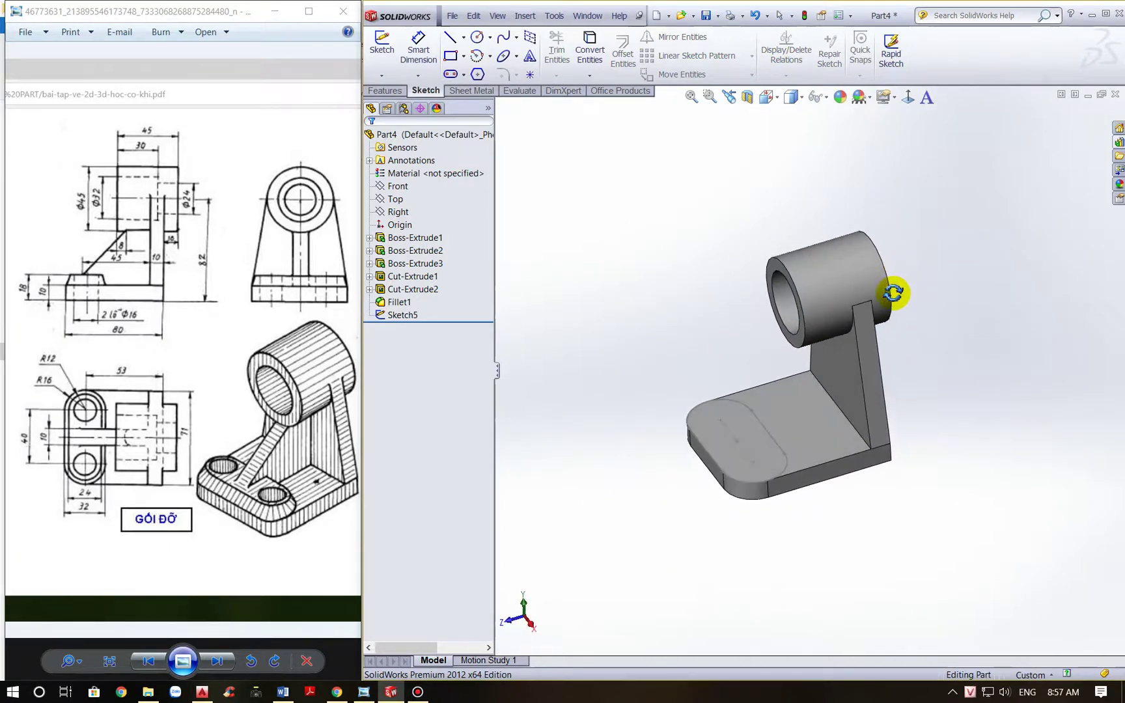
left_click(792, 425)
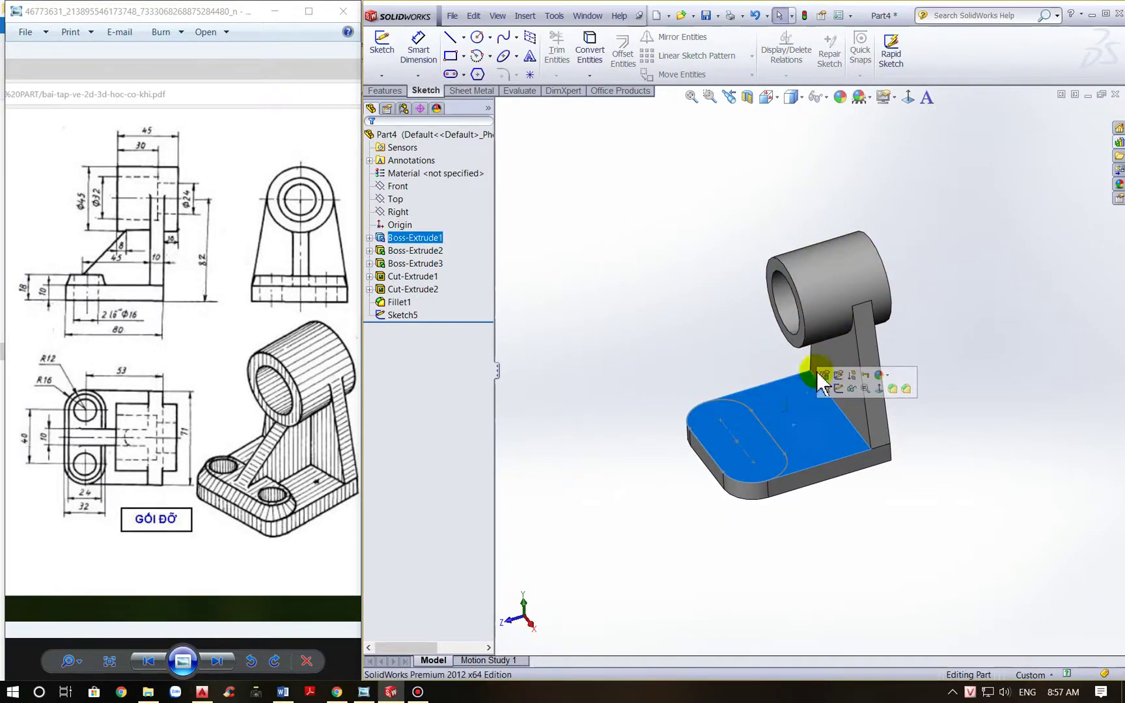
left_click(387, 93)
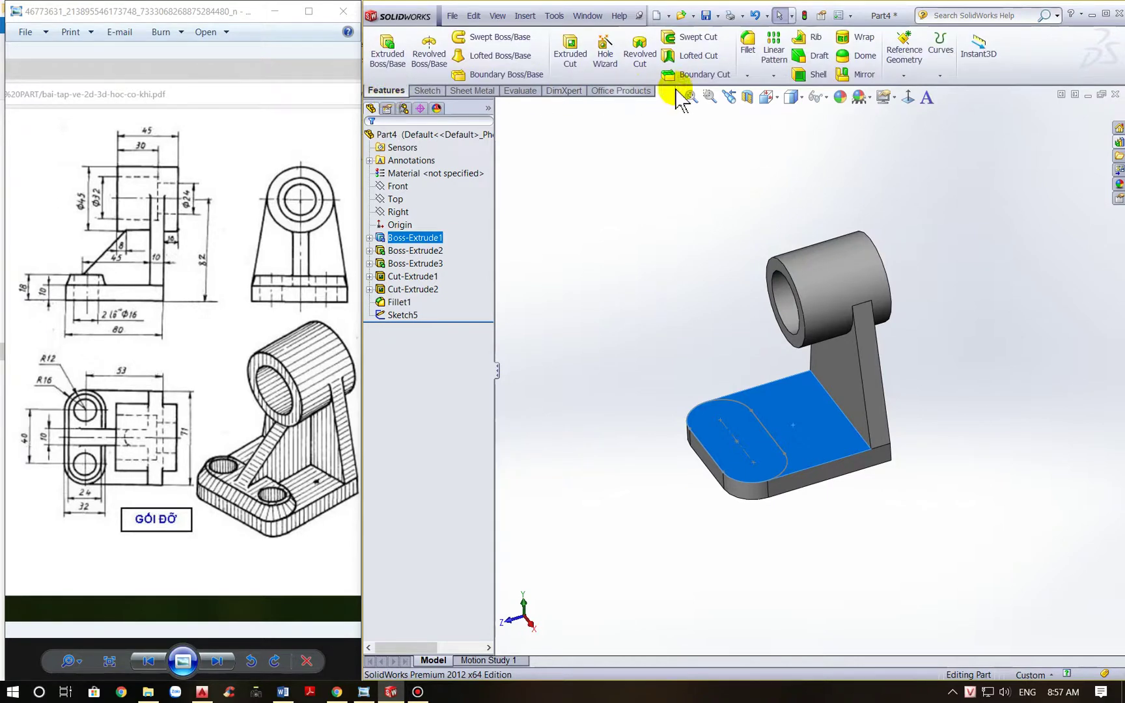
left_click(908, 76)
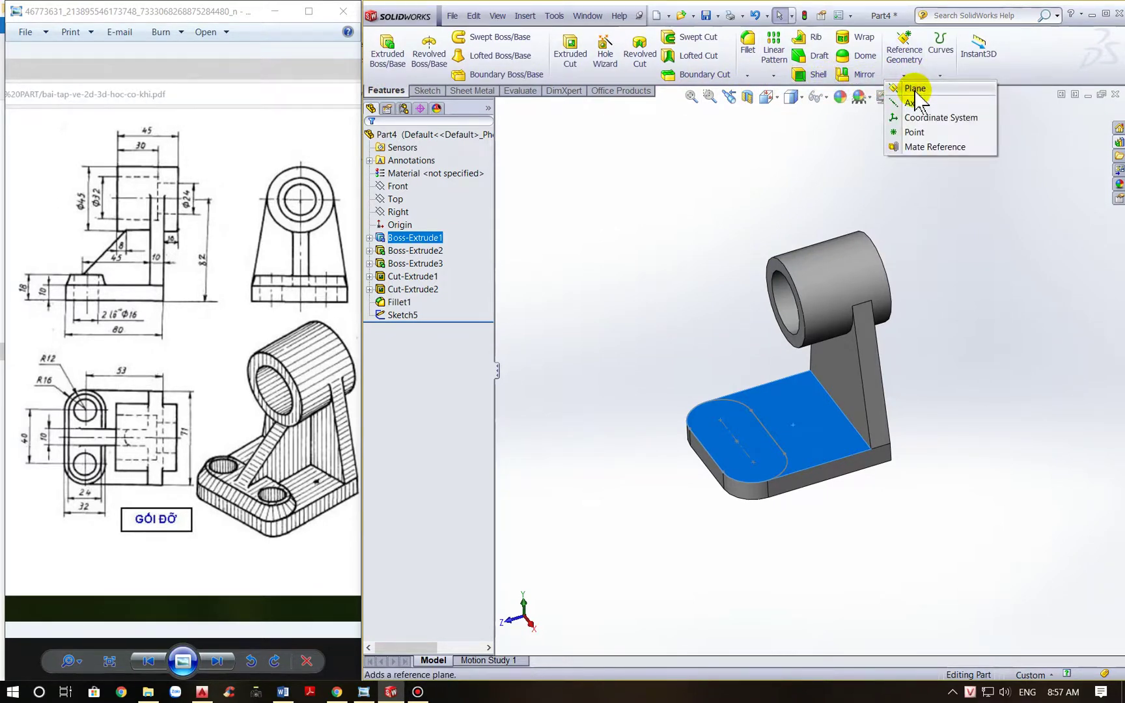
left_click(914, 89)
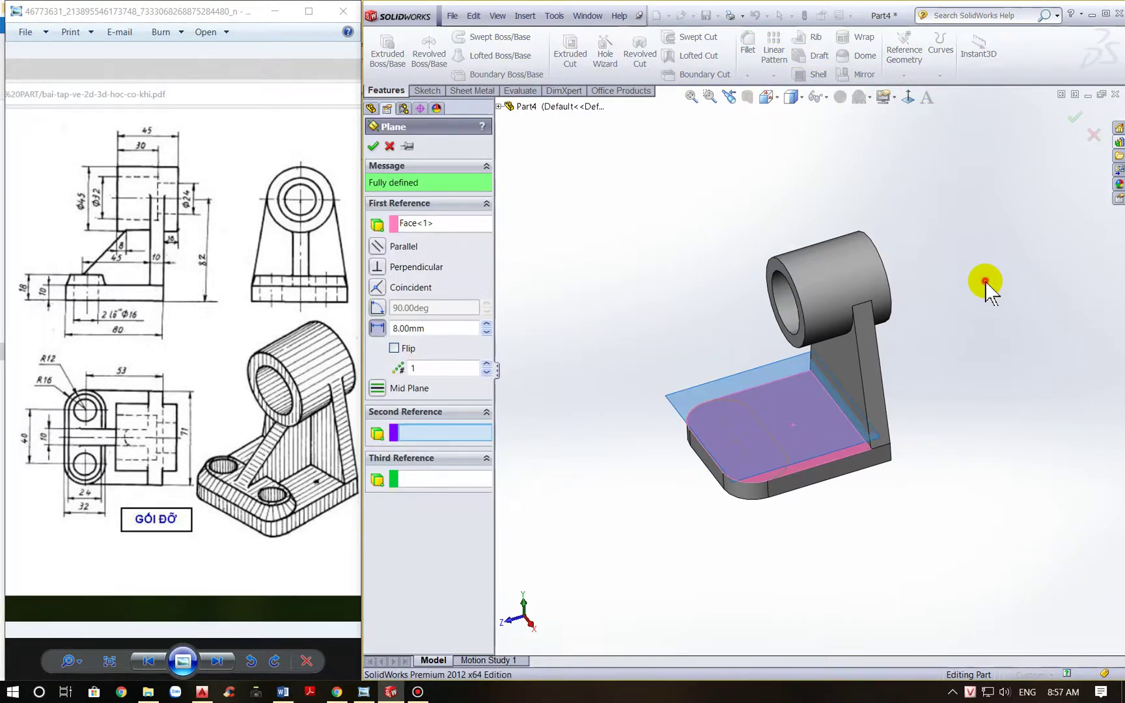
key("Escape")
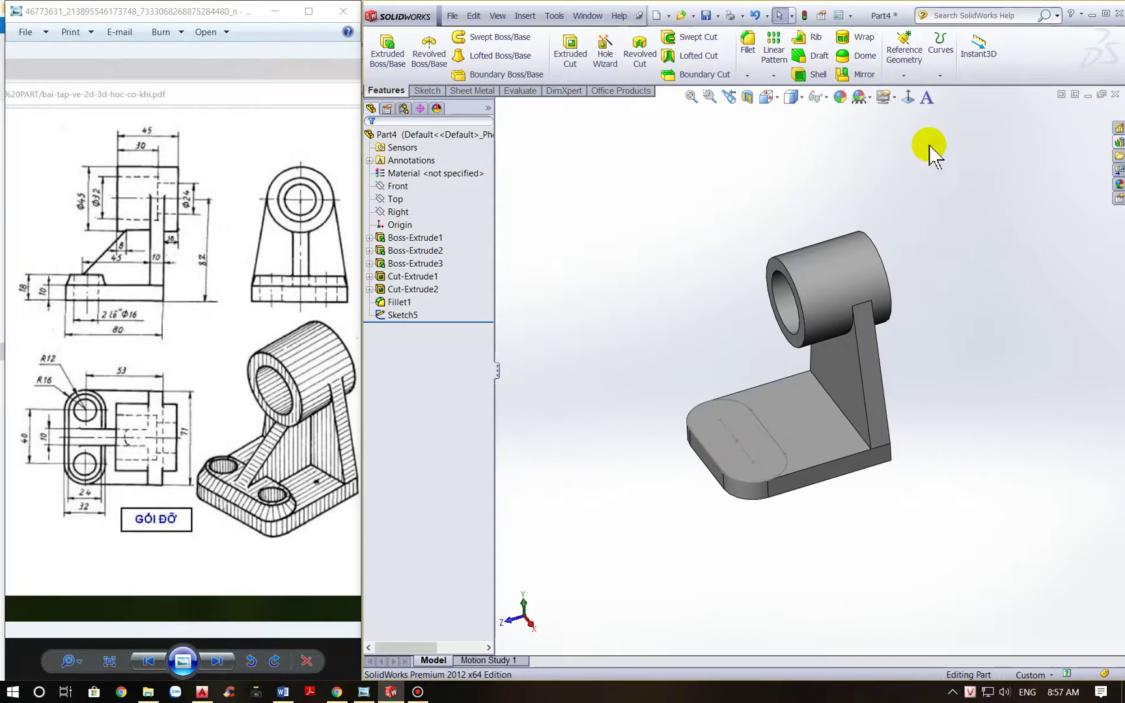
Create a reference plane offset 8 mm above the base plate's top face
left_click(906, 76)
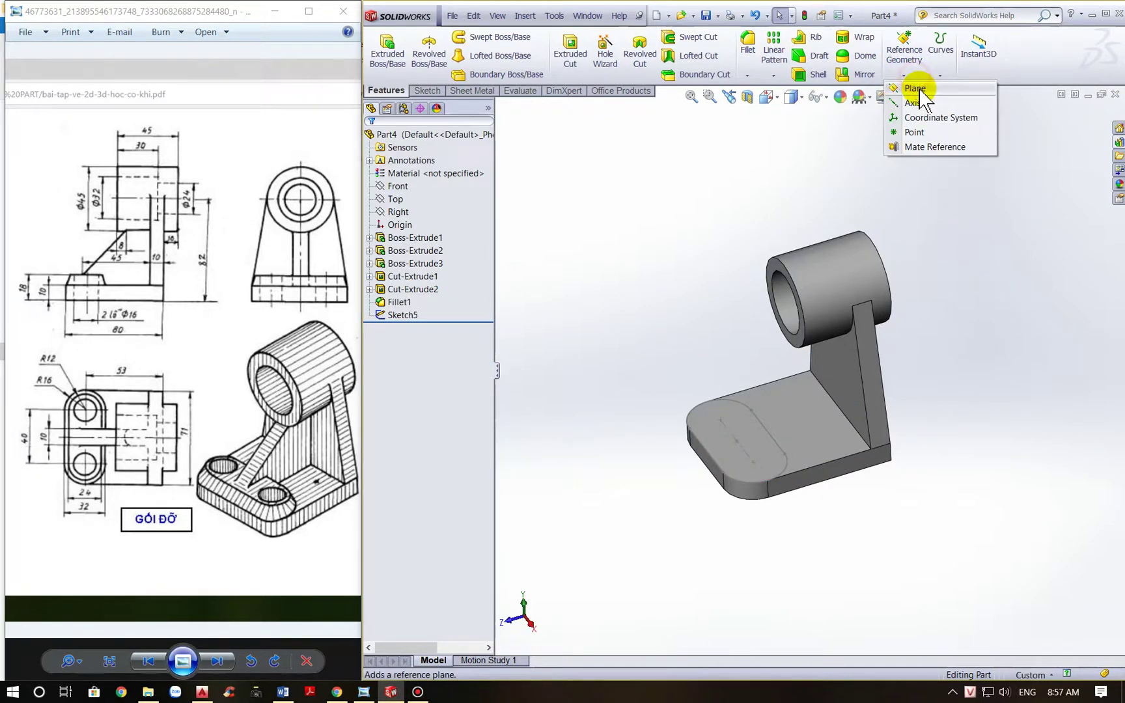
left_click(920, 92)
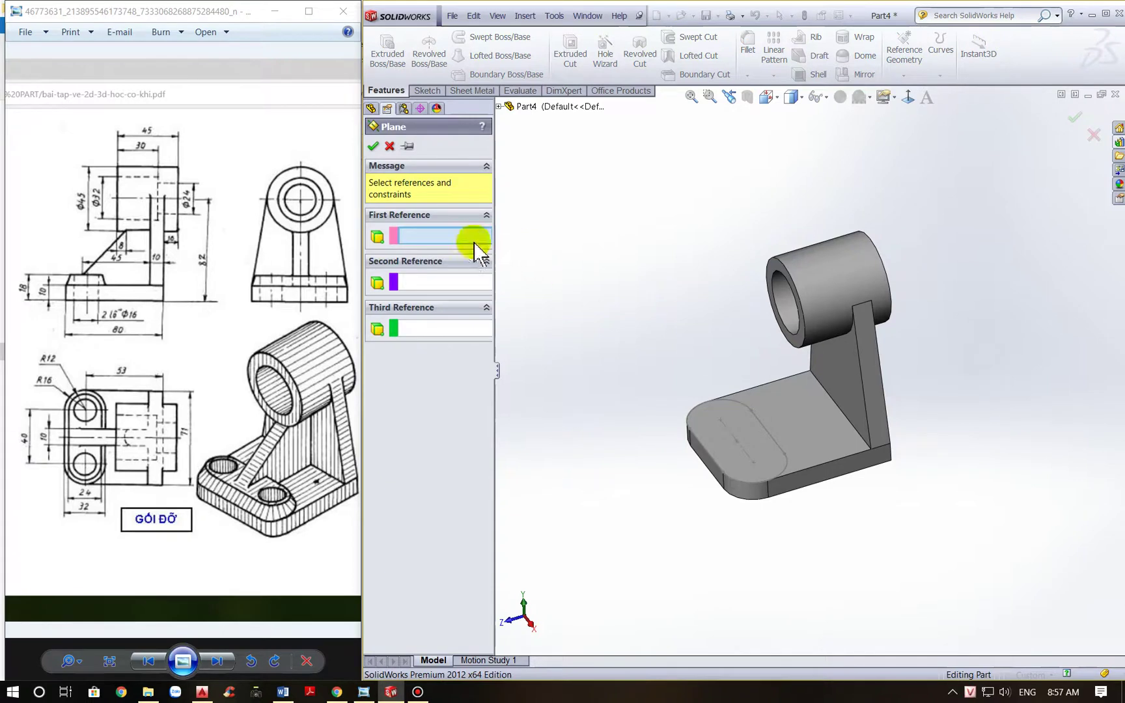
left_click(787, 418)
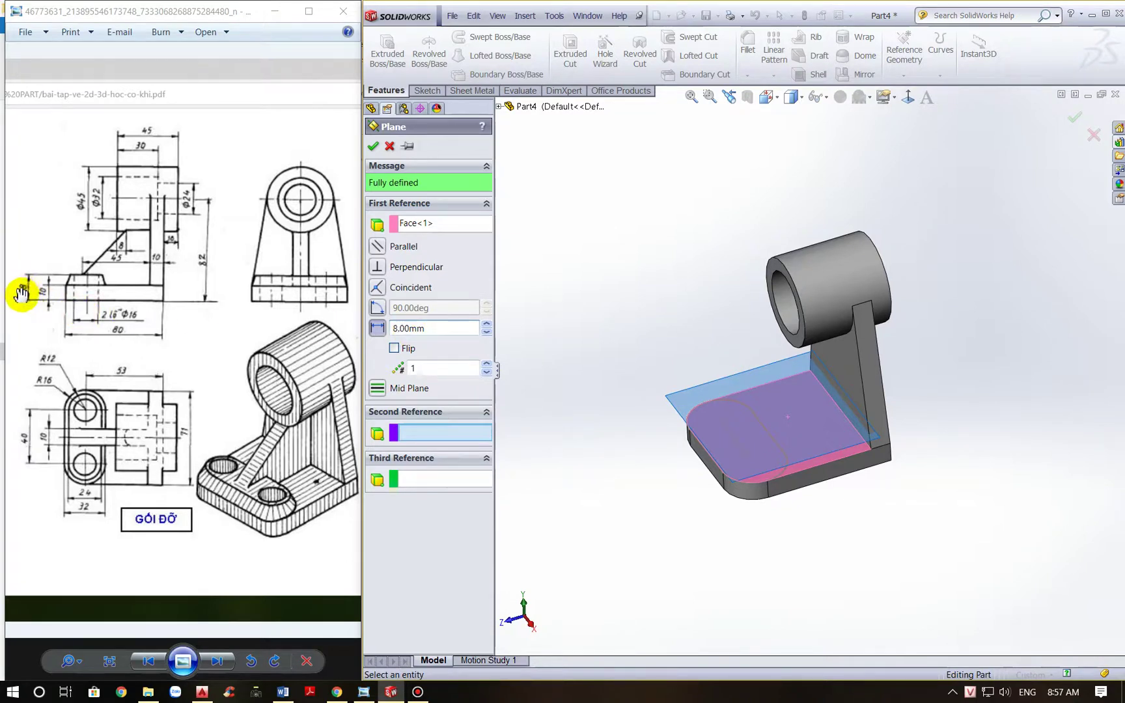
double_click(424, 328)
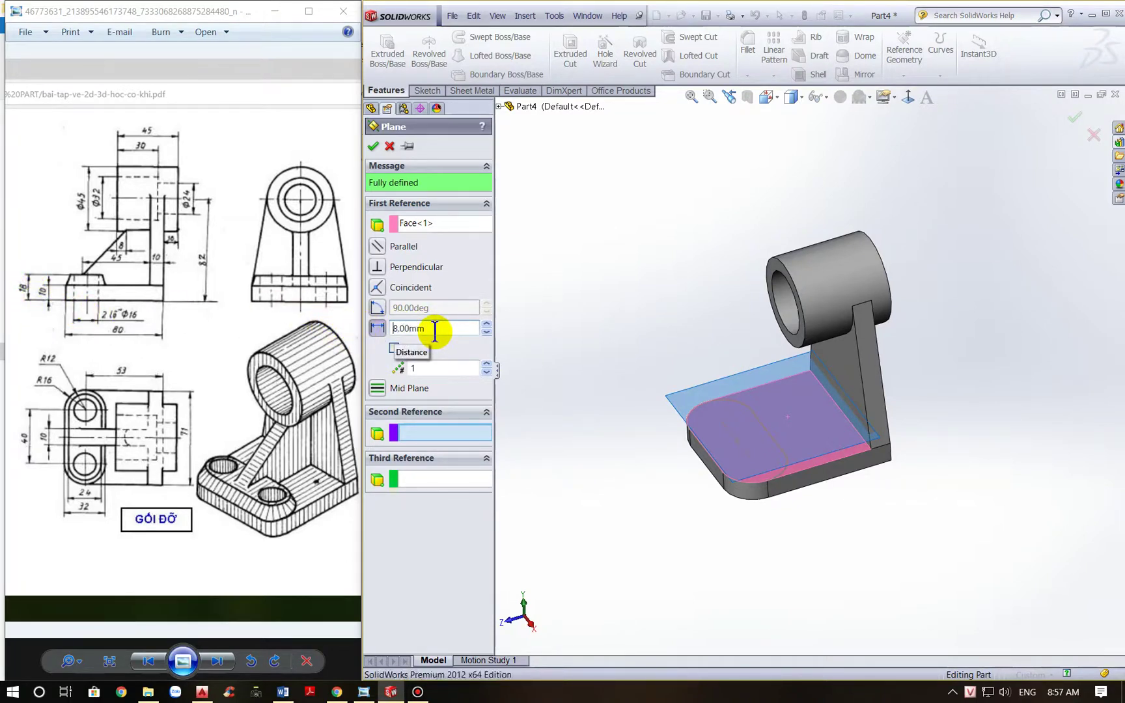
left_click(373, 146)
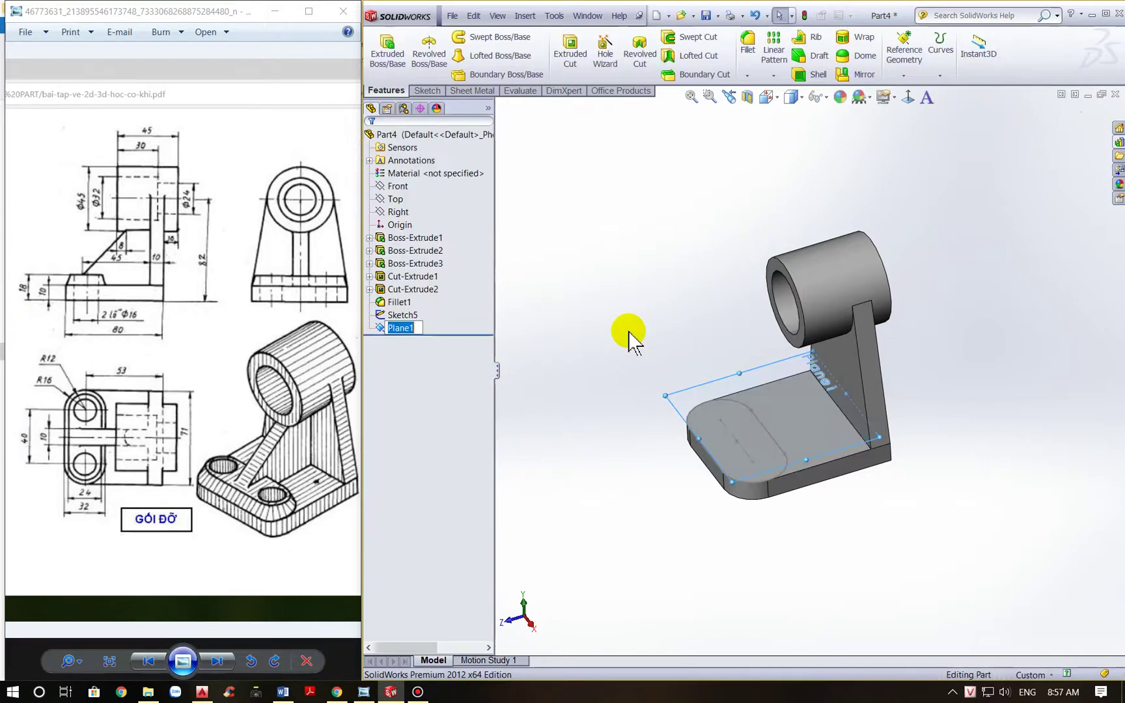
left_click(647, 312)
Sketch a straight slot on the new offset plane along the first slot's centreline, 39 mm between centres and about 17 mm wide
left_click(734, 384)
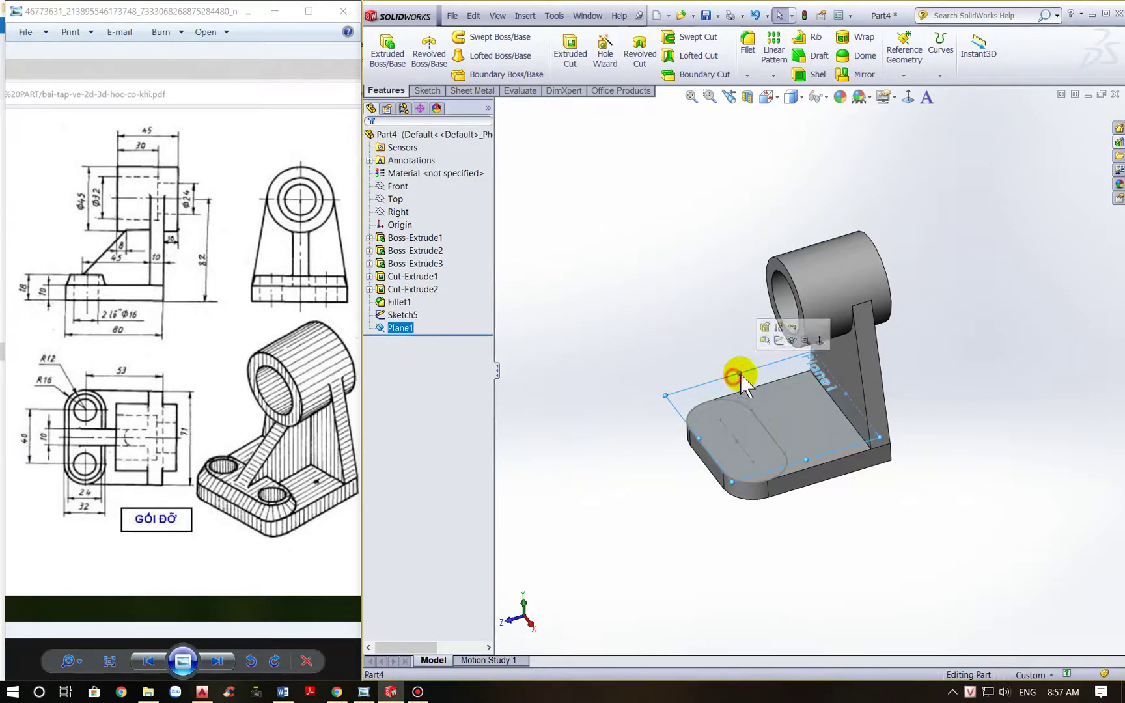
left_click(910, 98)
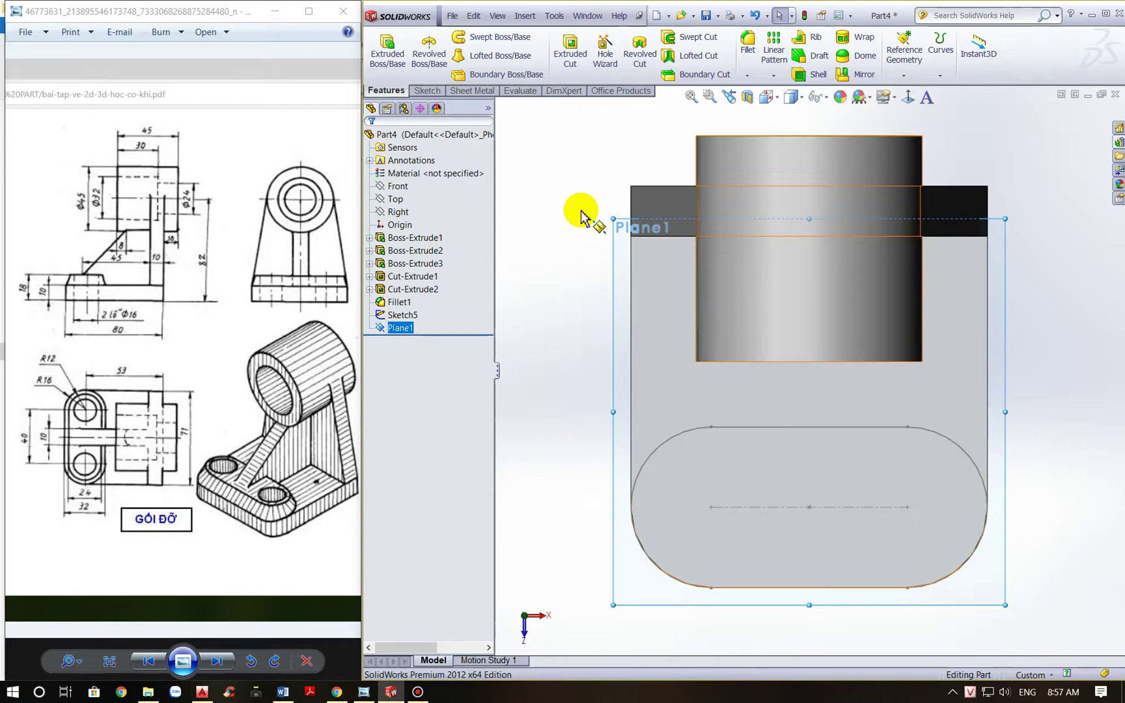
left_click(426, 91)
left_click(449, 73)
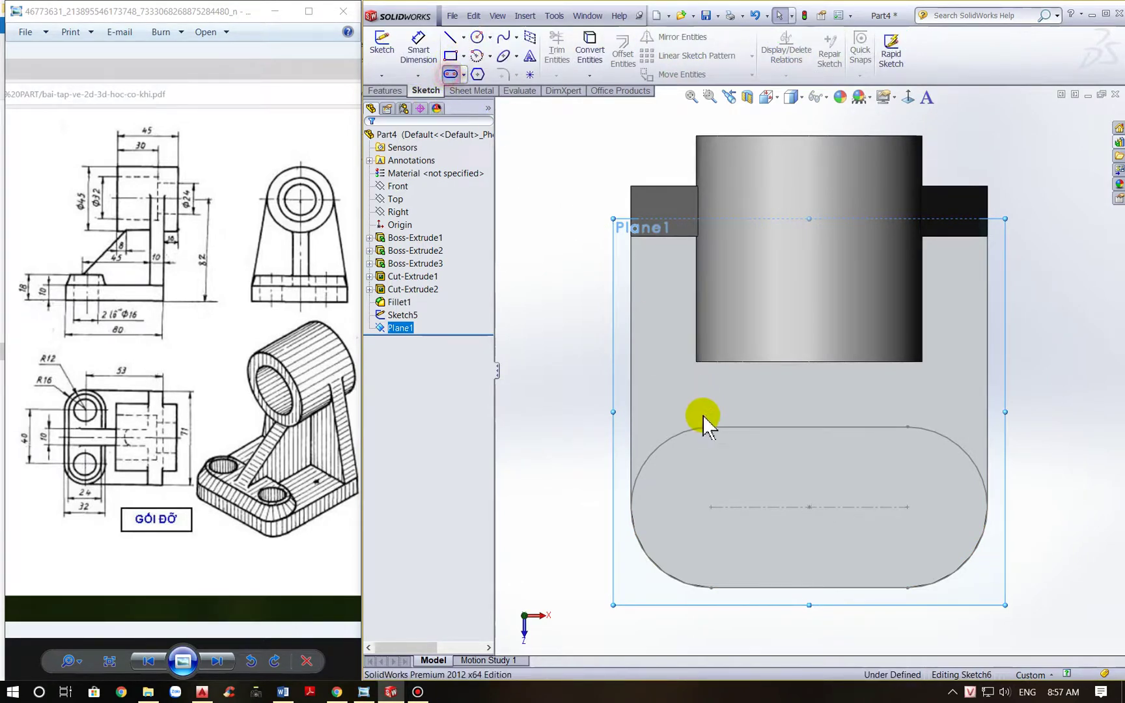
left_click(711, 507)
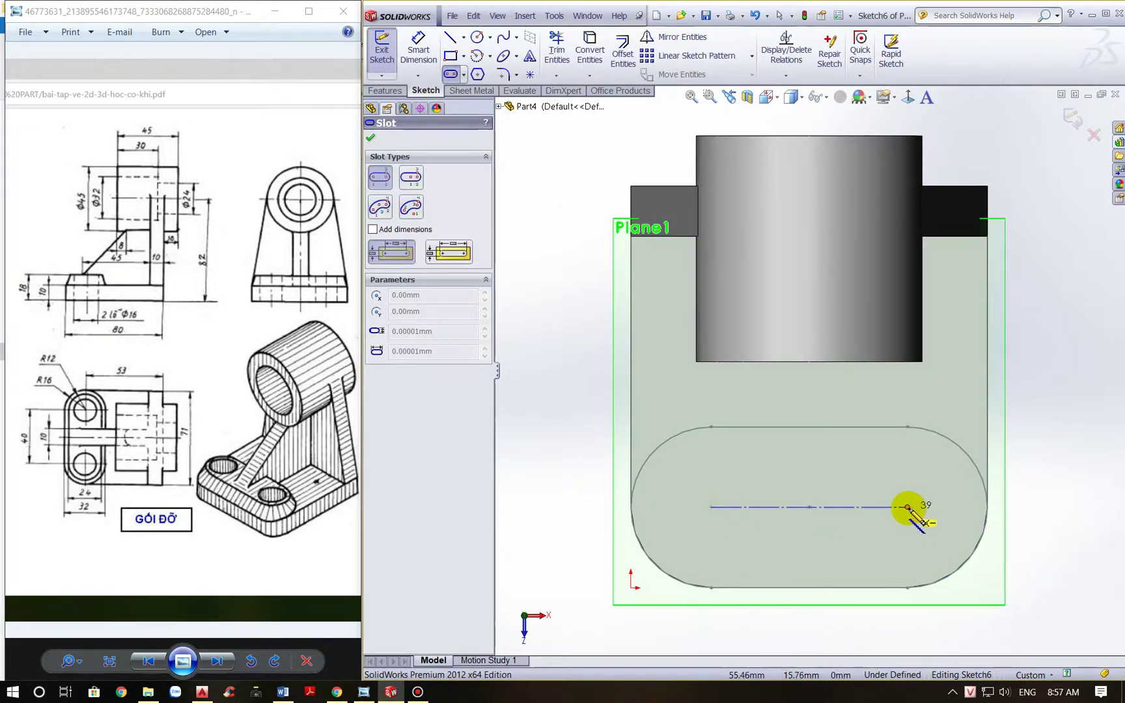
left_click(907, 518)
left_click(823, 550)
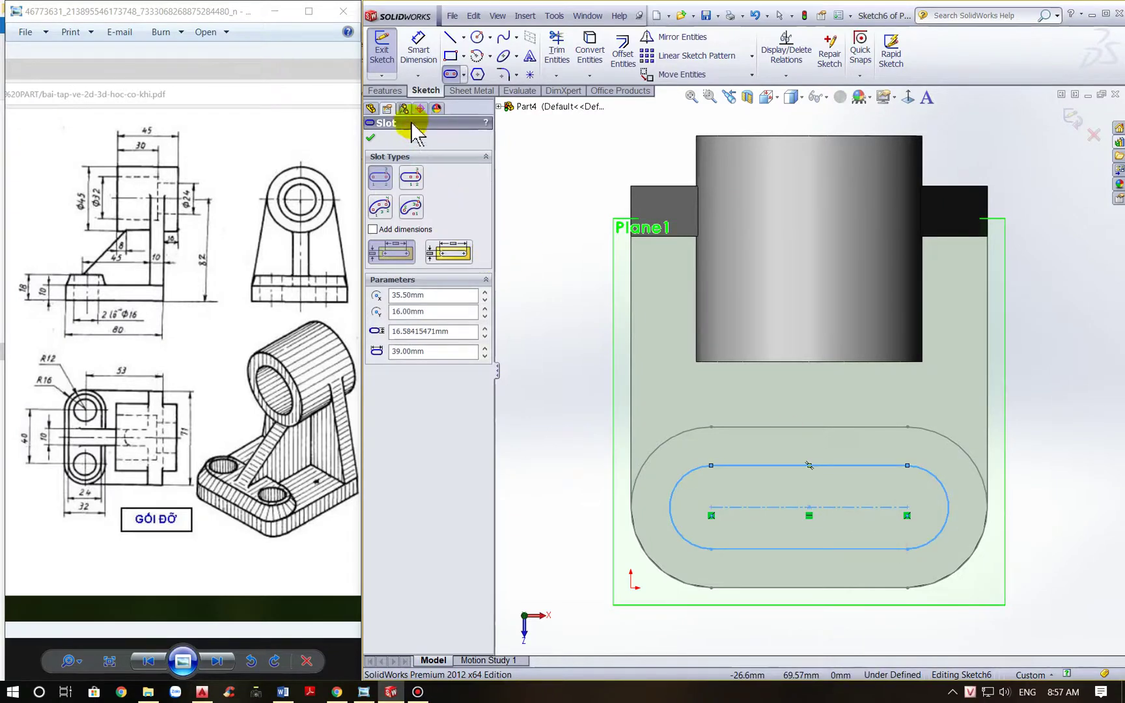
Dimension the upper slot's end arc with a 12 mm radius and close the sketch
left_click(413, 65)
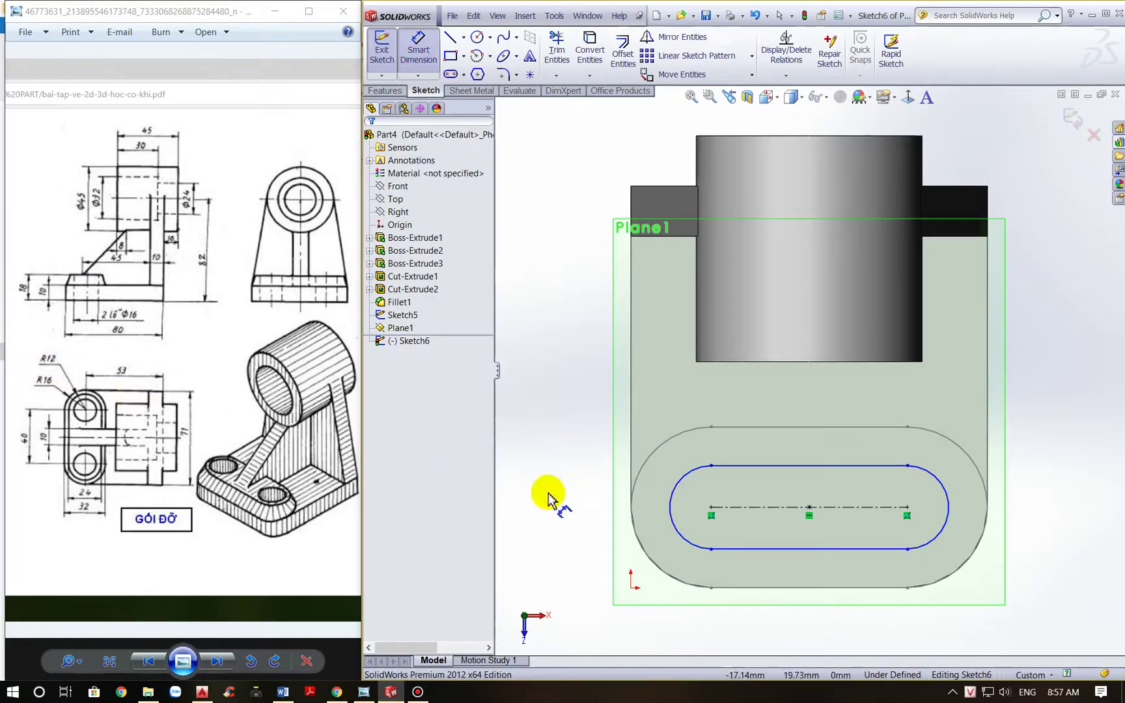
left_click(672, 521)
left_click(566, 511)
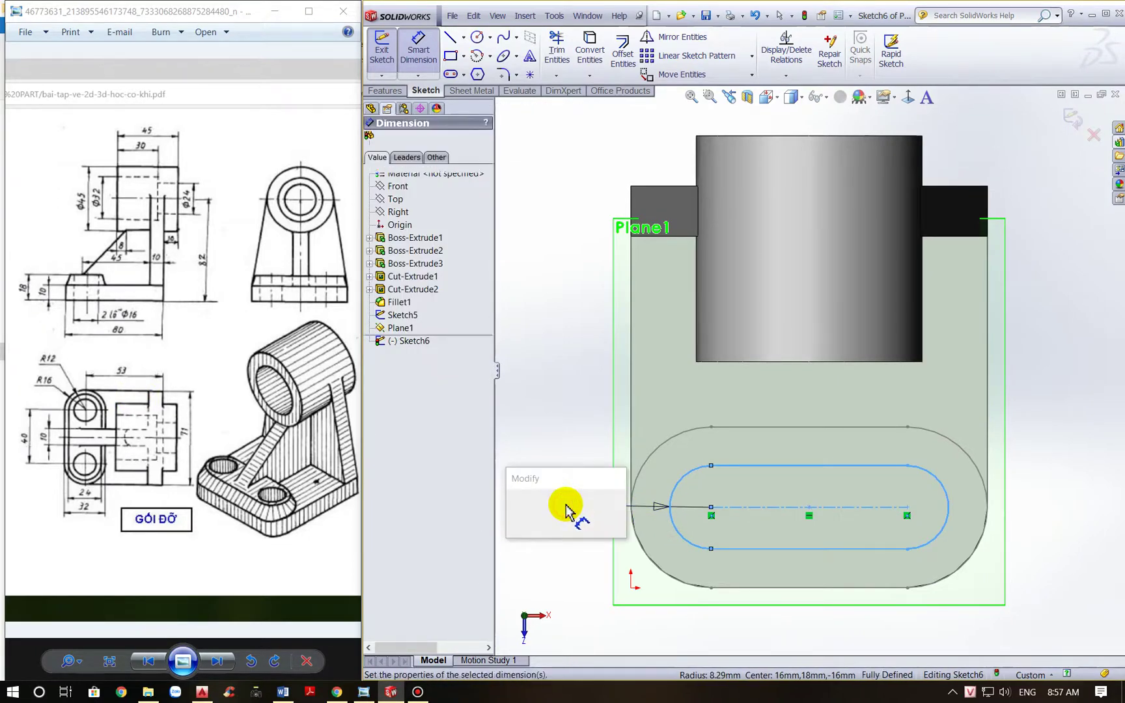
key("Return")
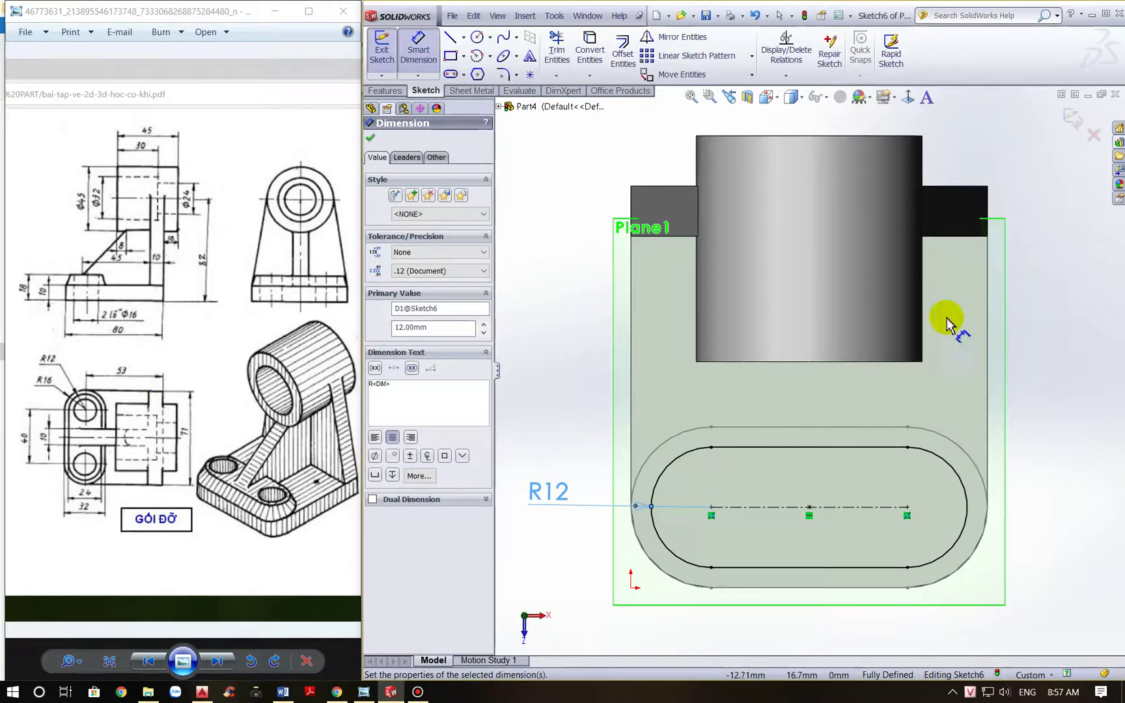
left_click(1064, 121)
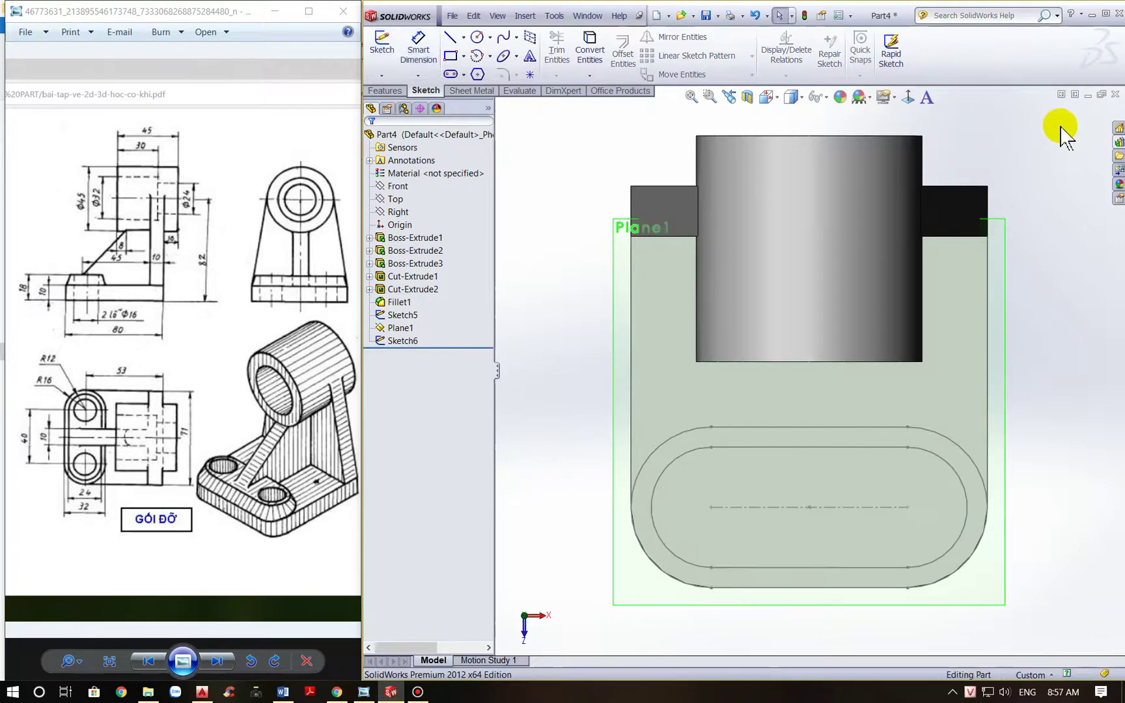
Hide the offset reference plane above the base plate
scroll(1026, 445, "up", 3)
mouse_move(1027, 445)
middle_mouse_down()
mouse_move(823, 313)
mouse_move(885, 410)
mouse_move(921, 414)
mouse_move(798, 395)
middle_mouse_up()
left_click(785, 386)
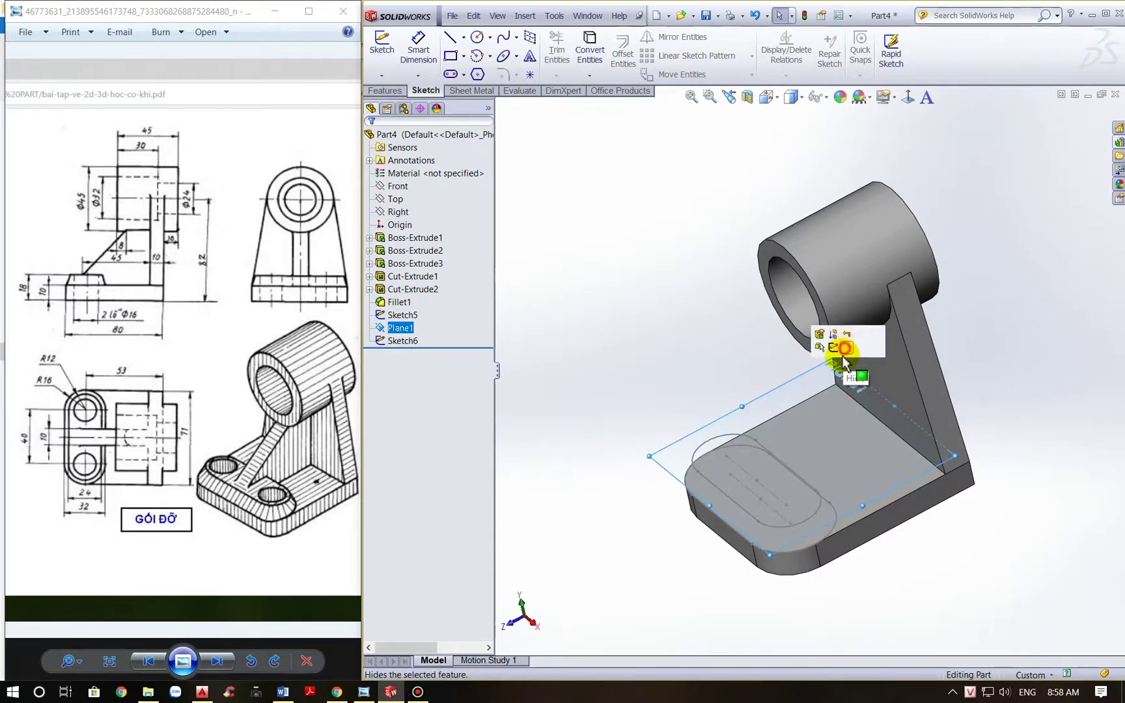
left_click(843, 357)
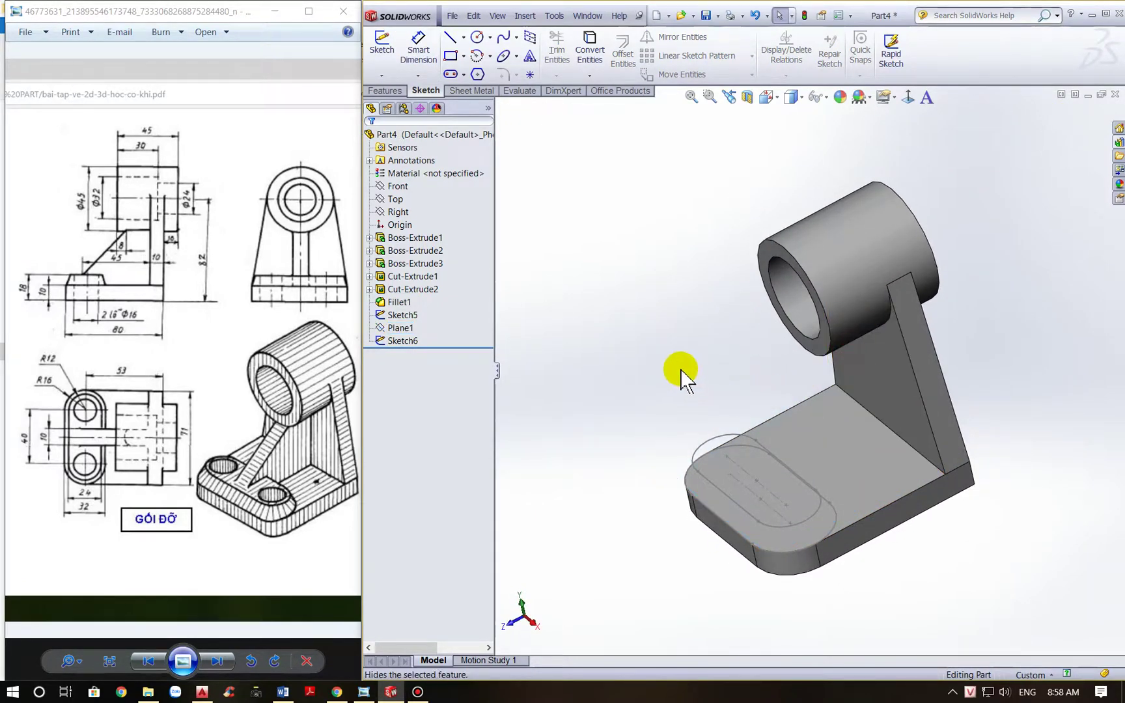
Loft a solid pad between the lower slot sketch on the base plate and the upper slot sketch
left_click(388, 92)
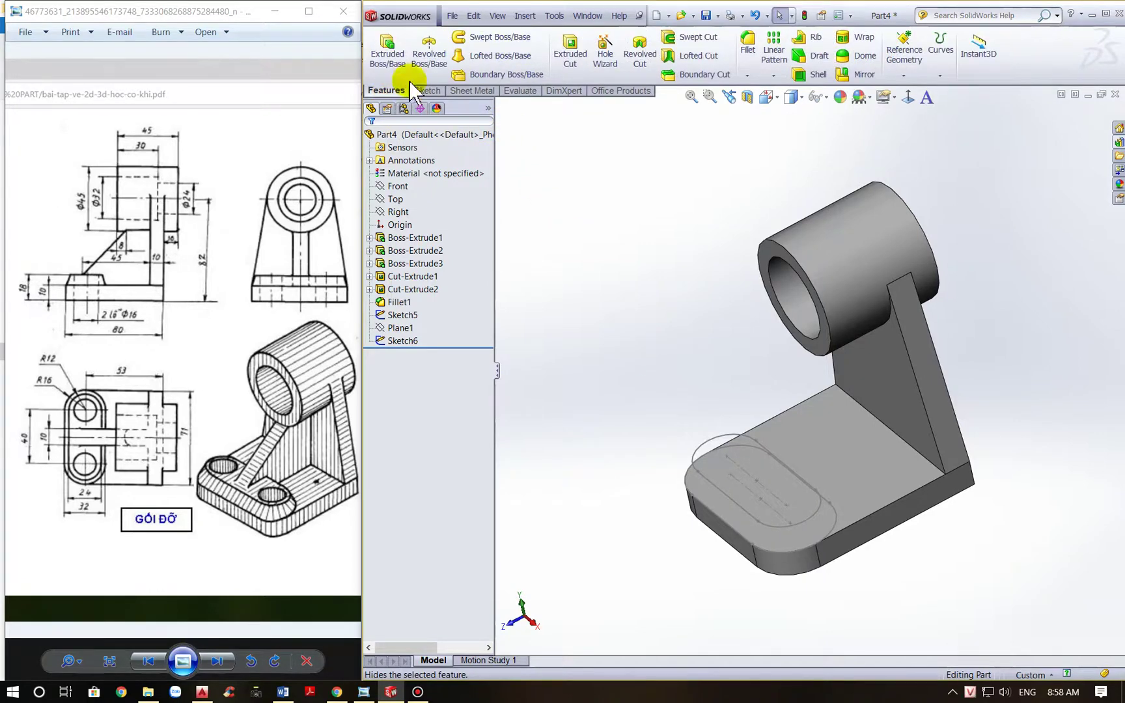
left_click(497, 57)
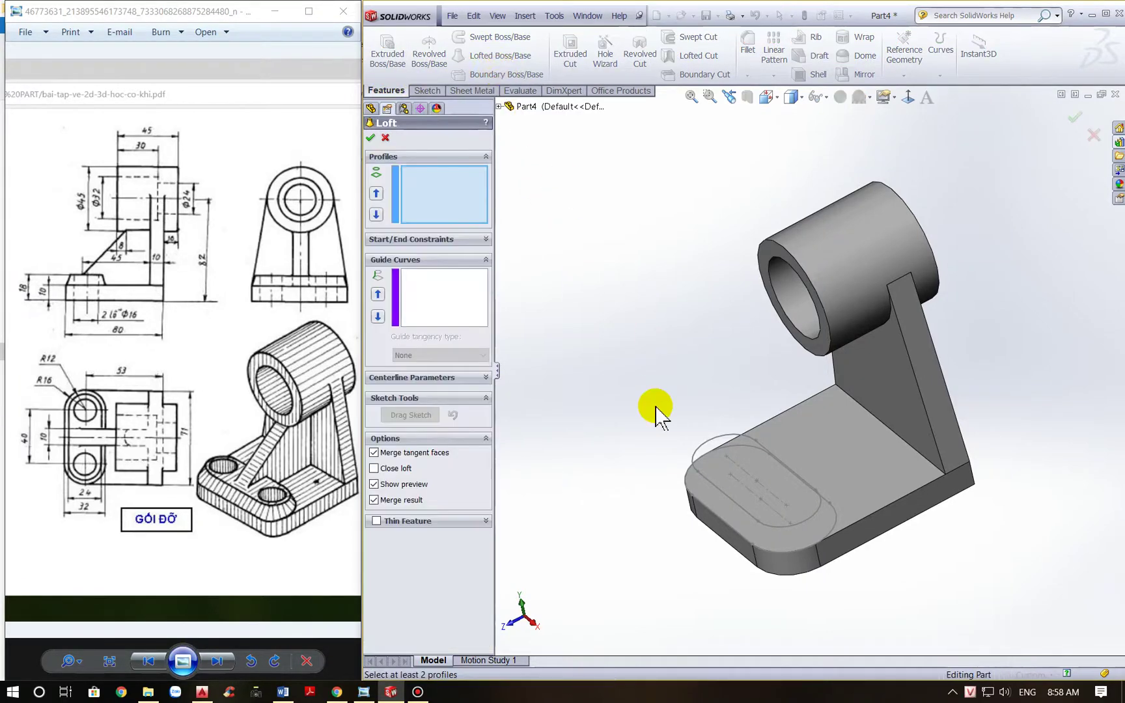
left_click(773, 558)
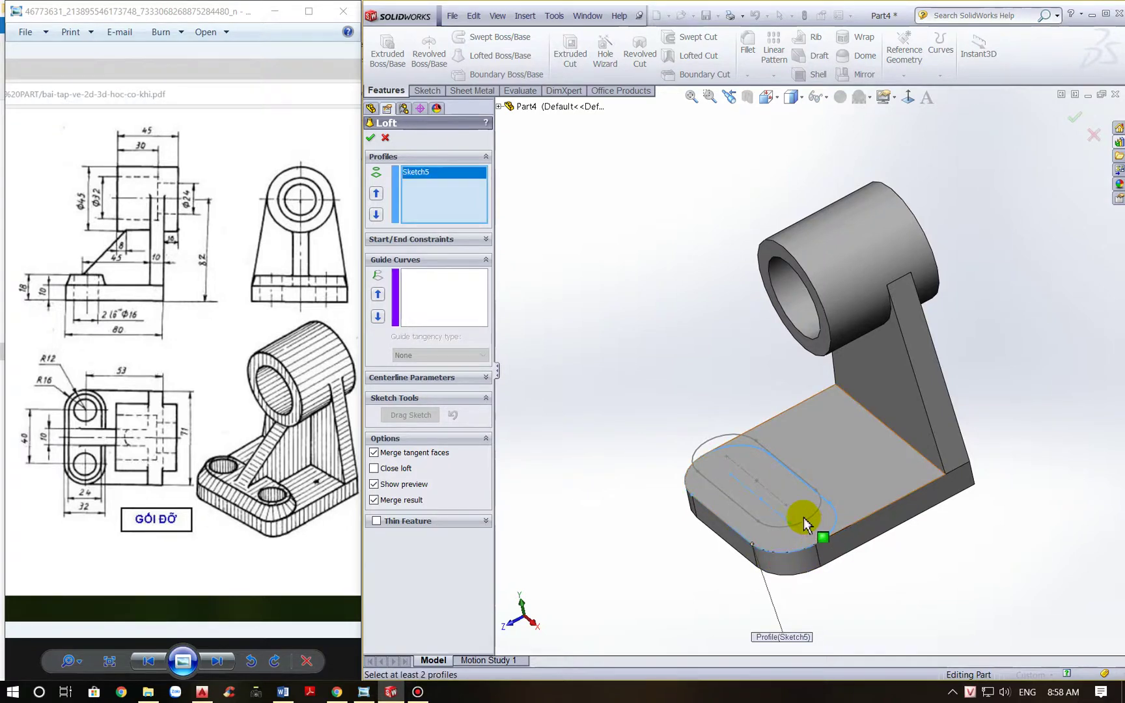
left_click(809, 529)
scroll(891, 595, "up", 3)
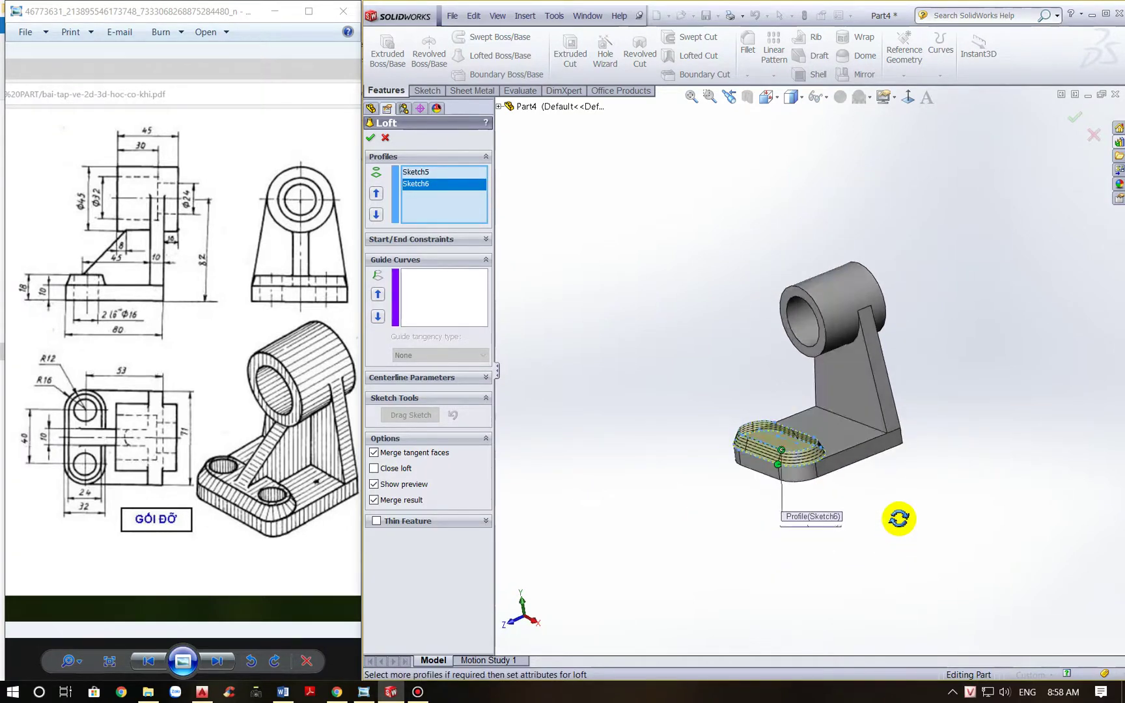
mouse_move(899, 515)
middle_mouse_down()
mouse_move(886, 495)
mouse_move(893, 542)
middle_mouse_up()
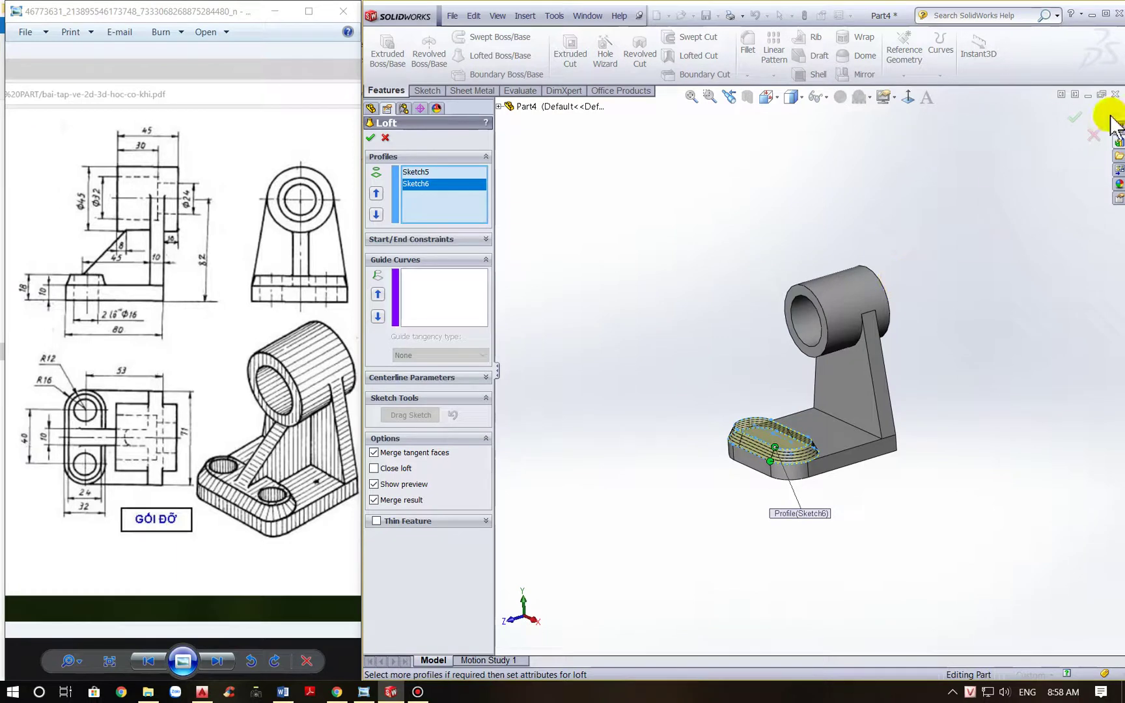
left_click(1075, 120)
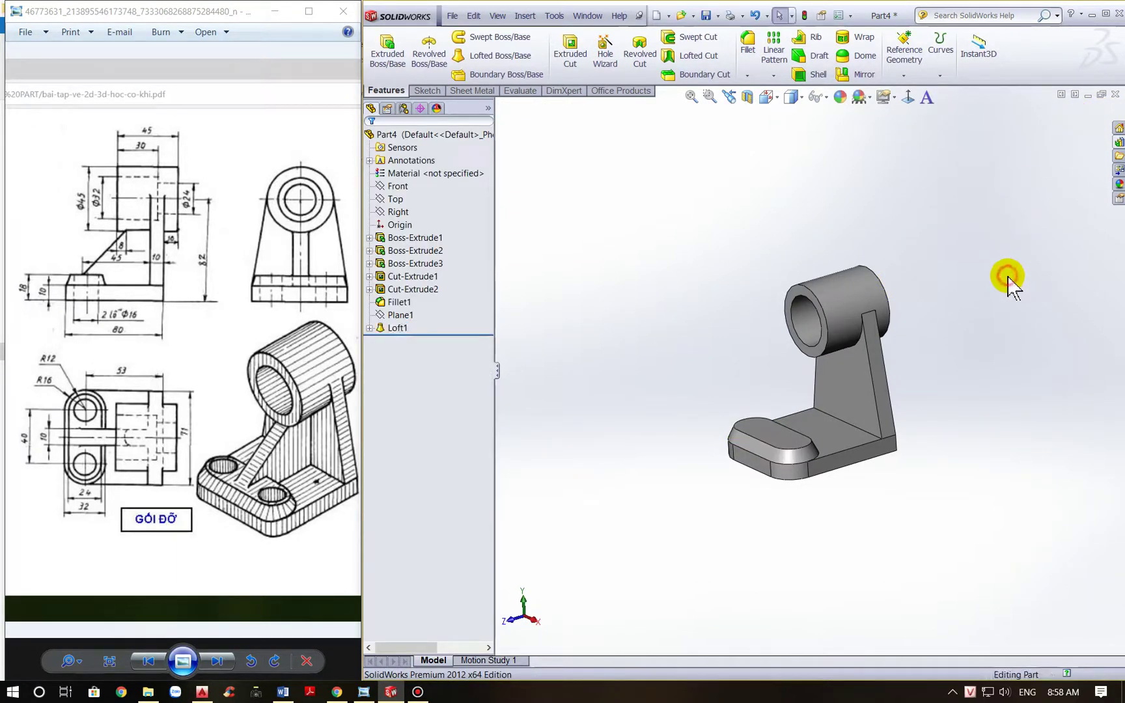
Sketch two circles about 11 mm in diameter on the pad's top face, centred on its two rounded ends
middle_click_drag(1012, 284, 1017, 302)
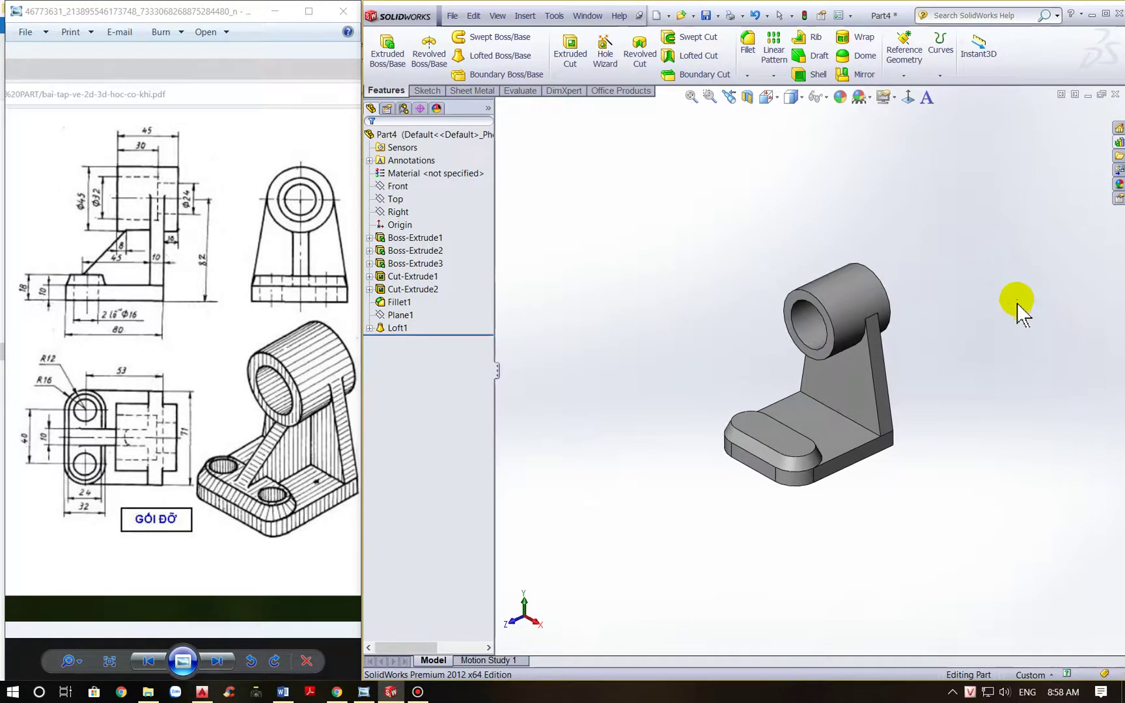
left_click(776, 440)
left_click(909, 98)
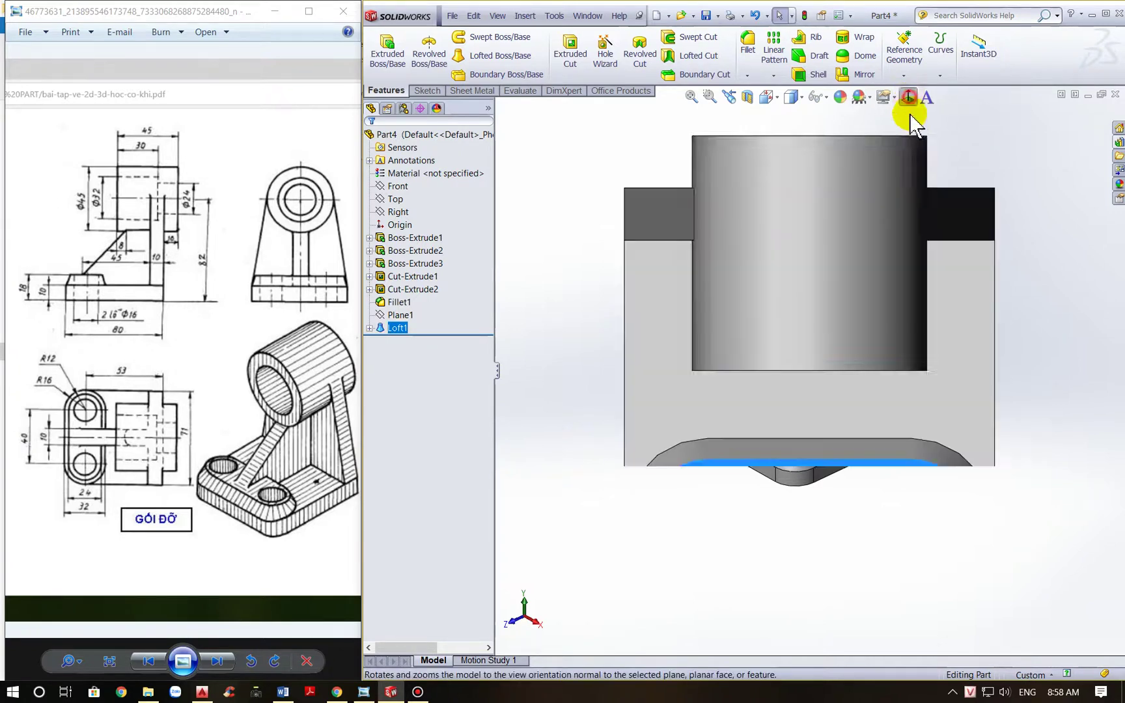
left_click(428, 90)
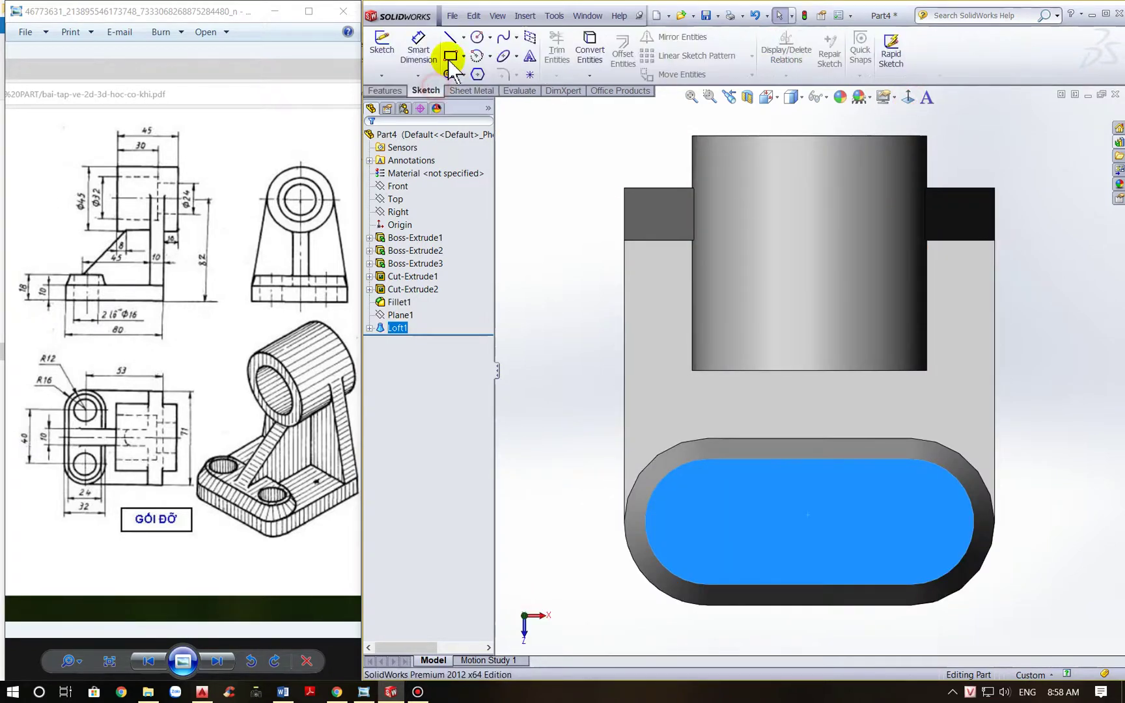
left_click(477, 39)
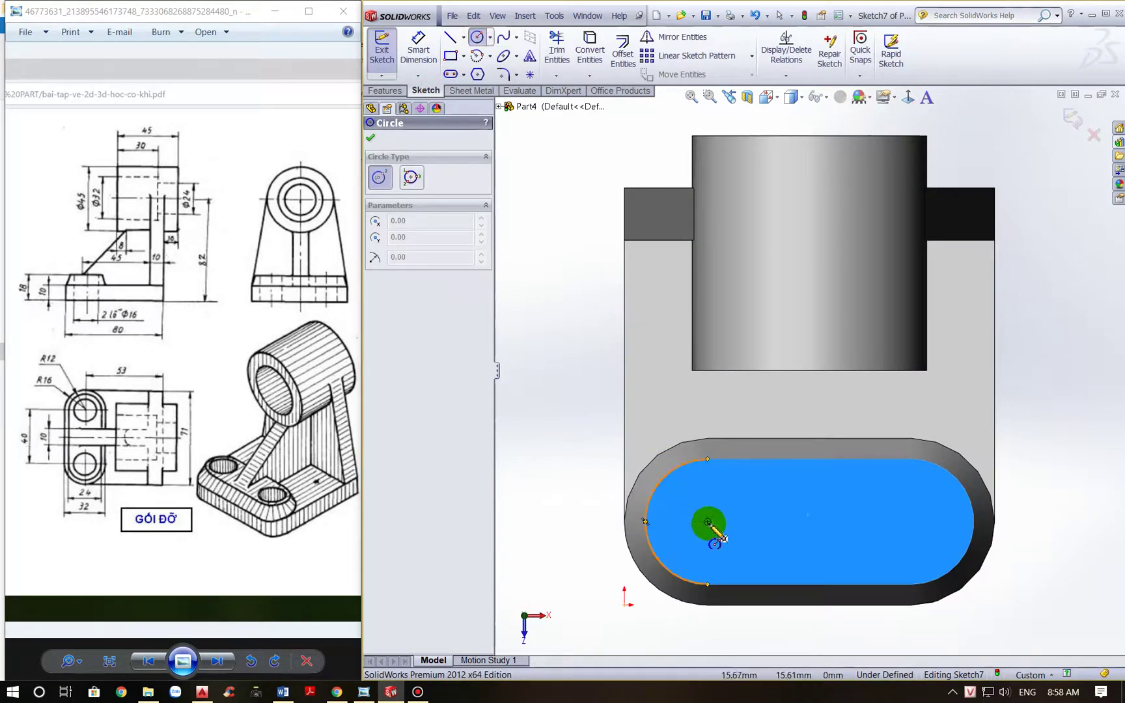
left_click(707, 522)
left_click(729, 531)
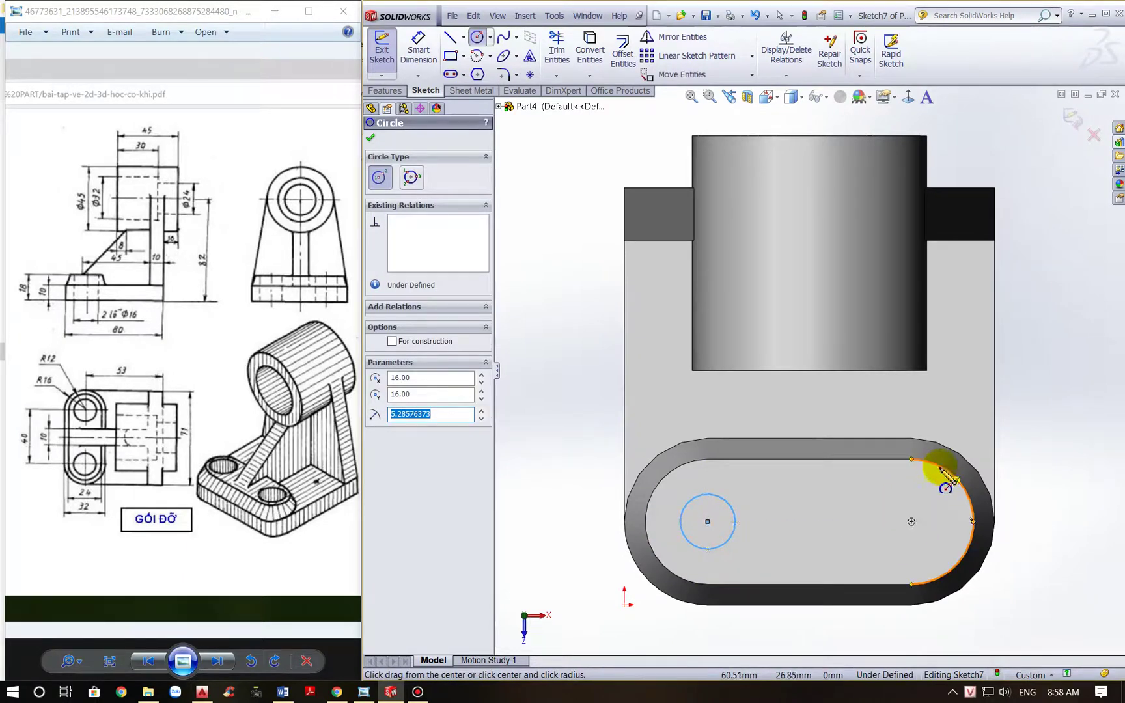
left_click(911, 521)
left_click(924, 548)
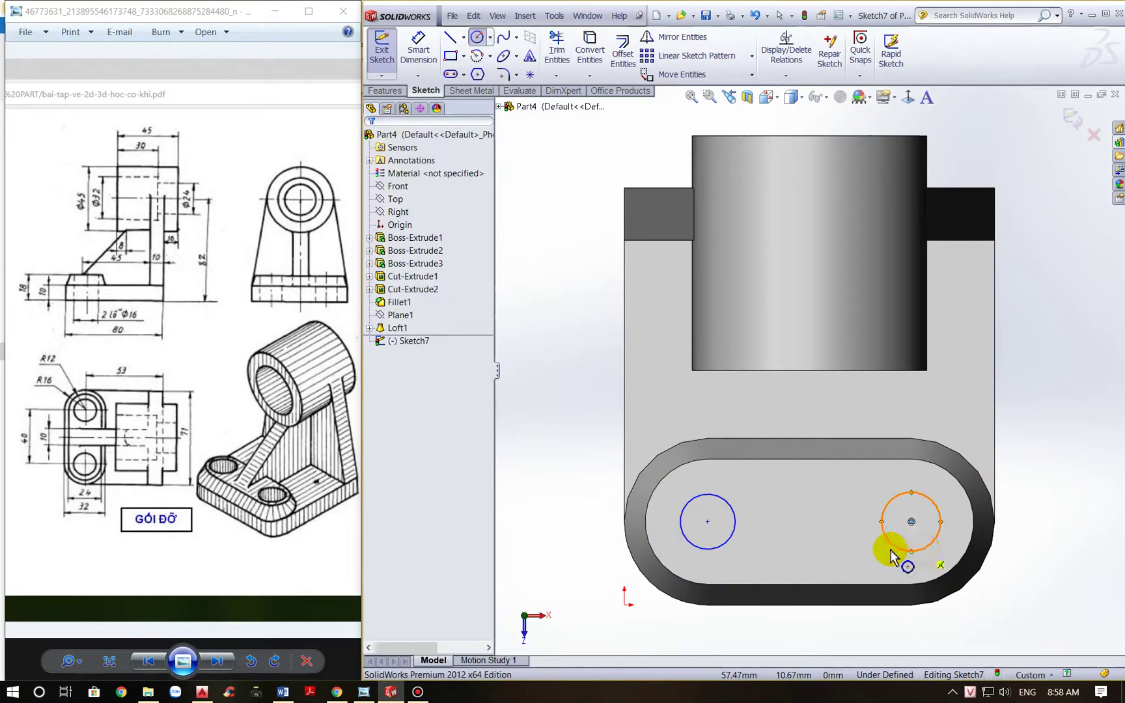
key("Escape")
Add an equal relation between the two circles on the pad's top face
left_click(728, 540)
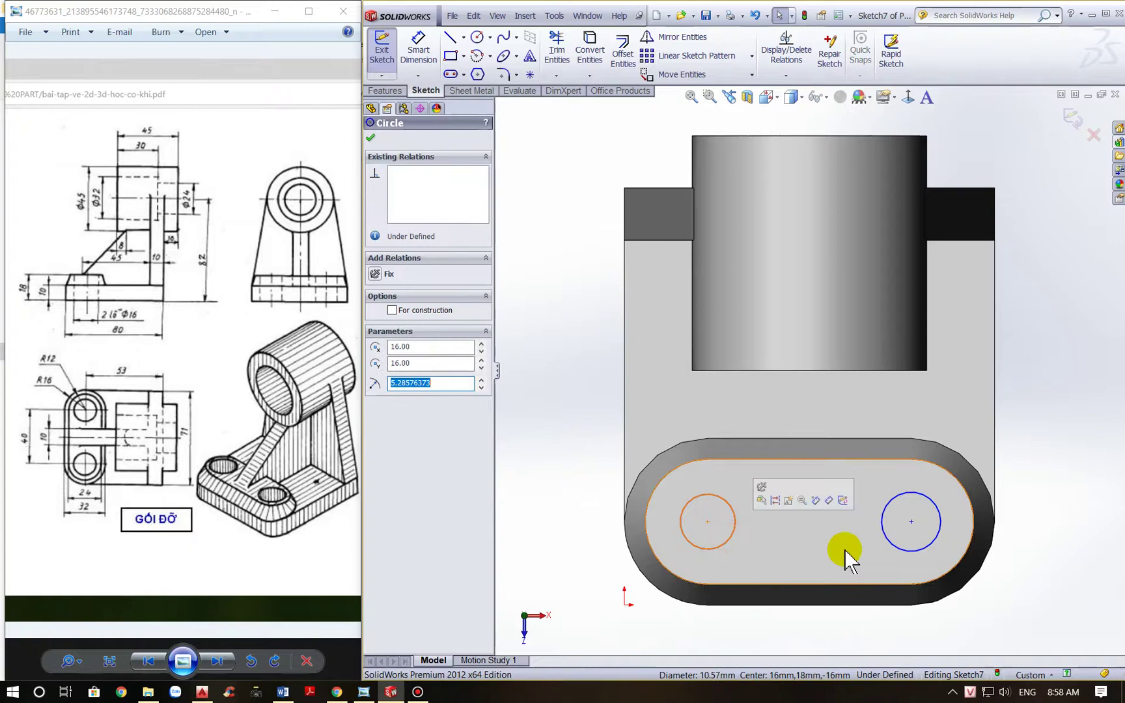
left_click(888, 545, "ctrl")
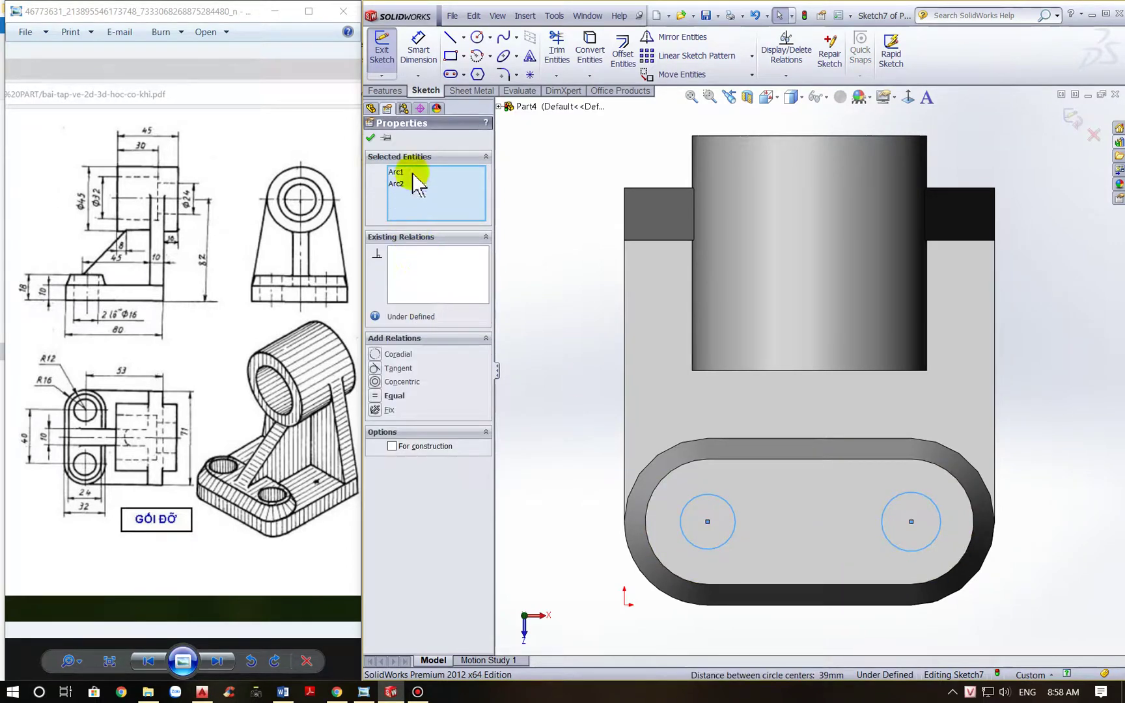
left_click(375, 397)
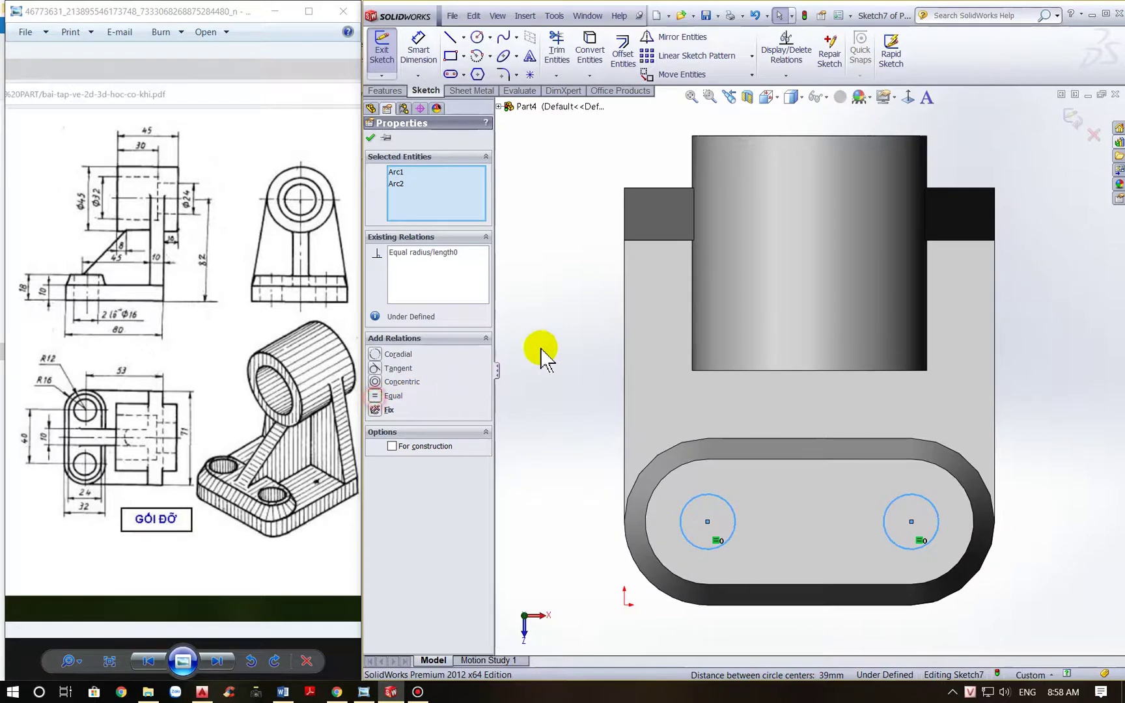
Dimension one of the pad's circles with a 16 mm diameter and close the sketch
left_click(416, 47)
left_click(666, 534)
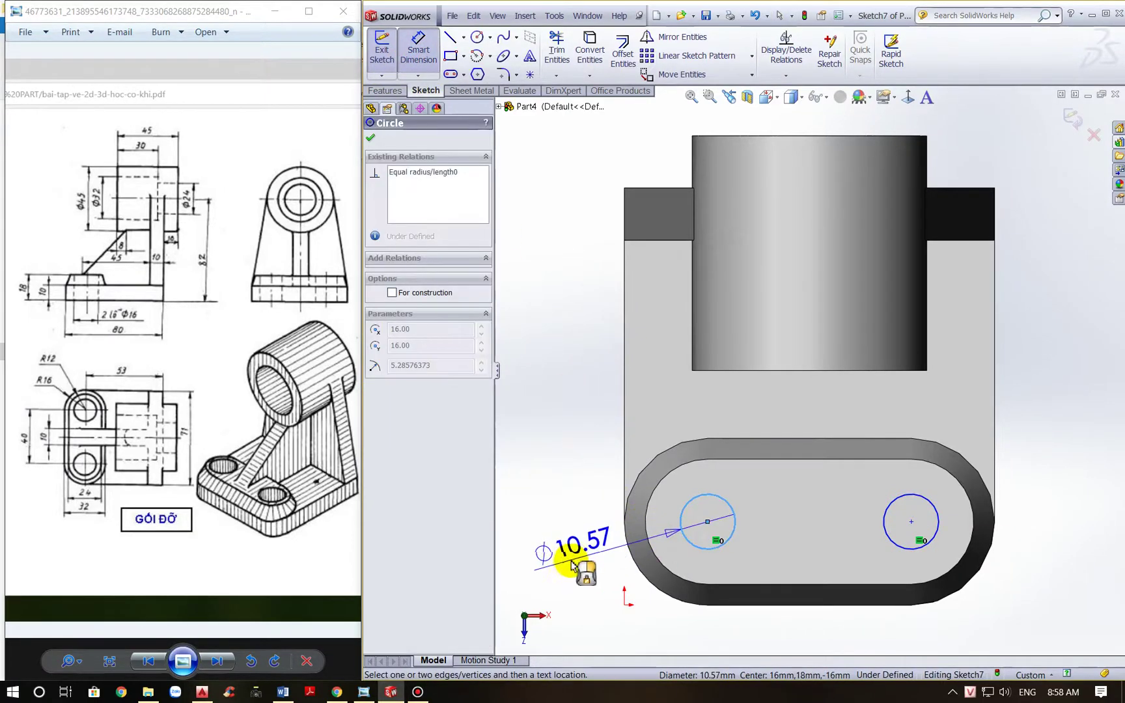
left_click(571, 566)
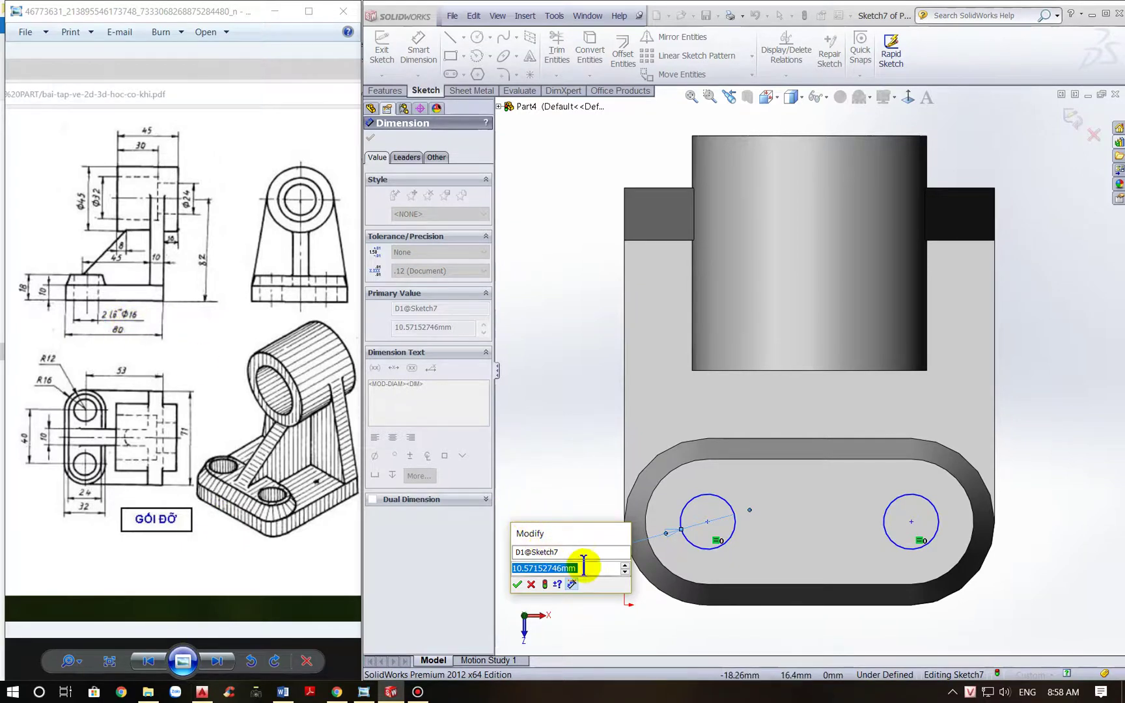
type("16")
key("Return")
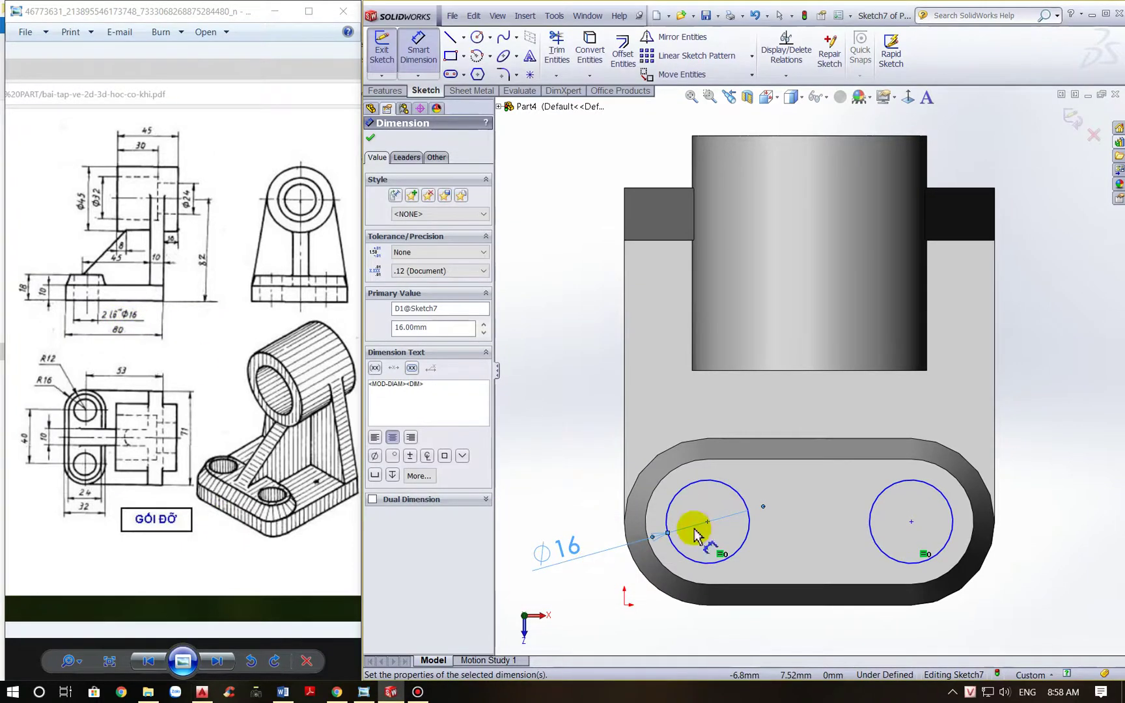
left_click(1070, 117)
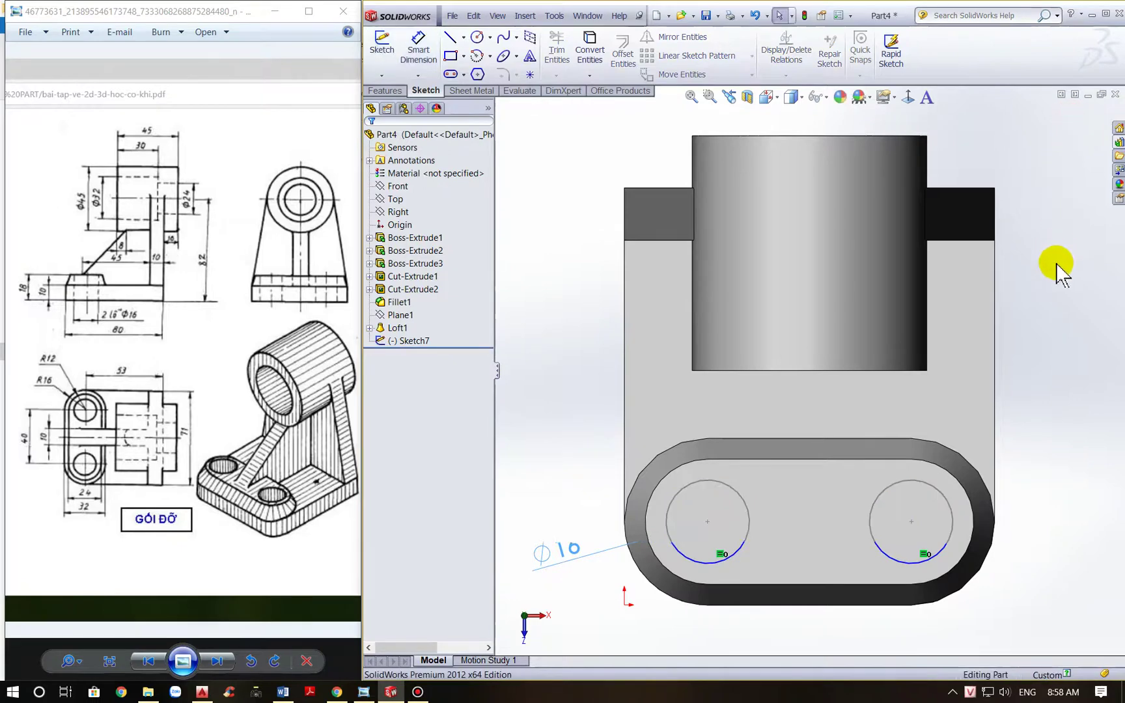
Extrude-cut the two circles 86 mm deep, blind, down through the pad and the base plate
scroll(1042, 458, "up", 3)
mouse_move(1040, 456)
middle_mouse_down()
mouse_move(988, 294)
mouse_move(981, 350)
middle_mouse_up()
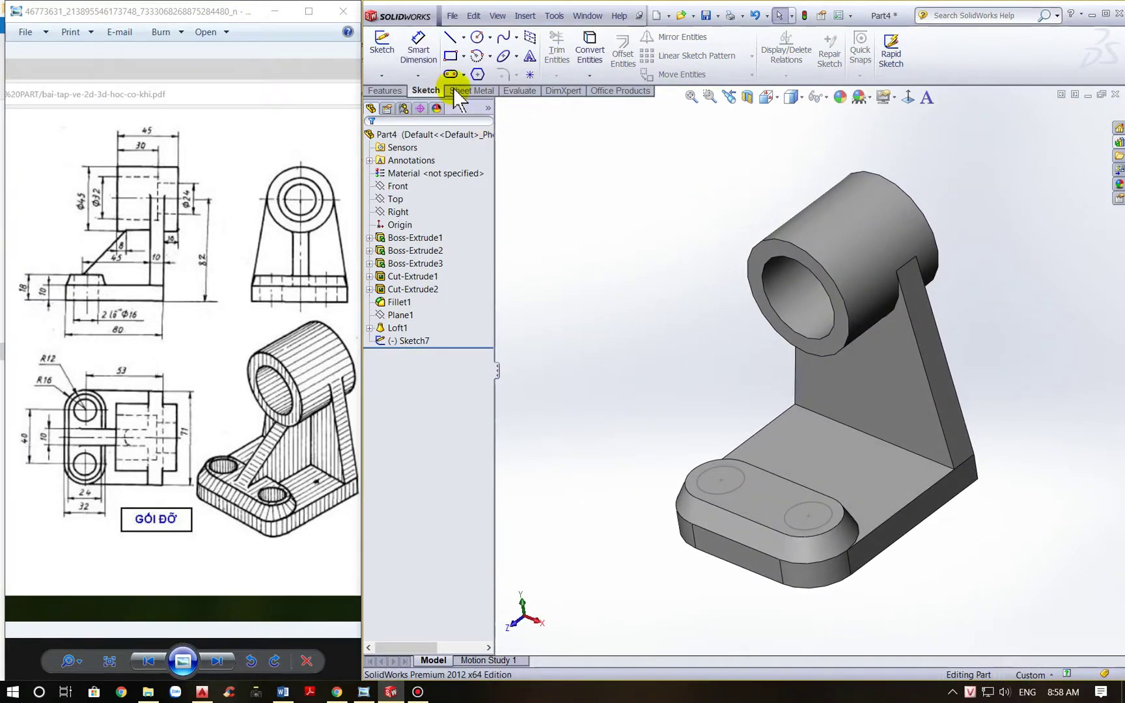
left_click(398, 91)
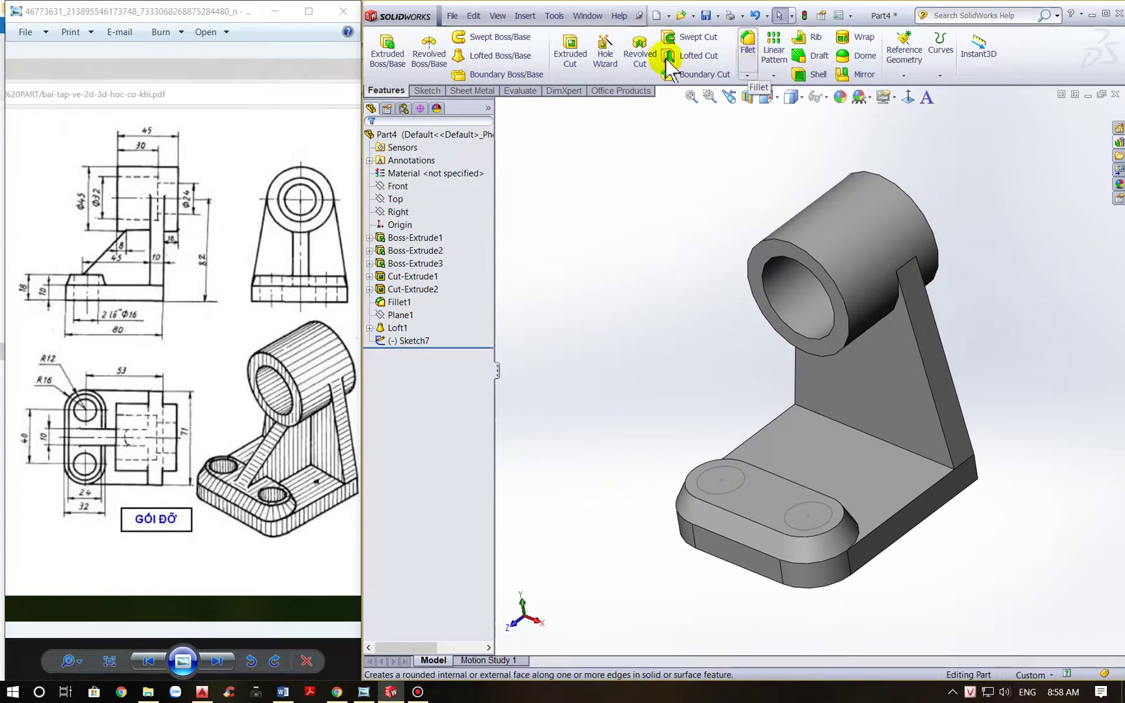
left_click(578, 63)
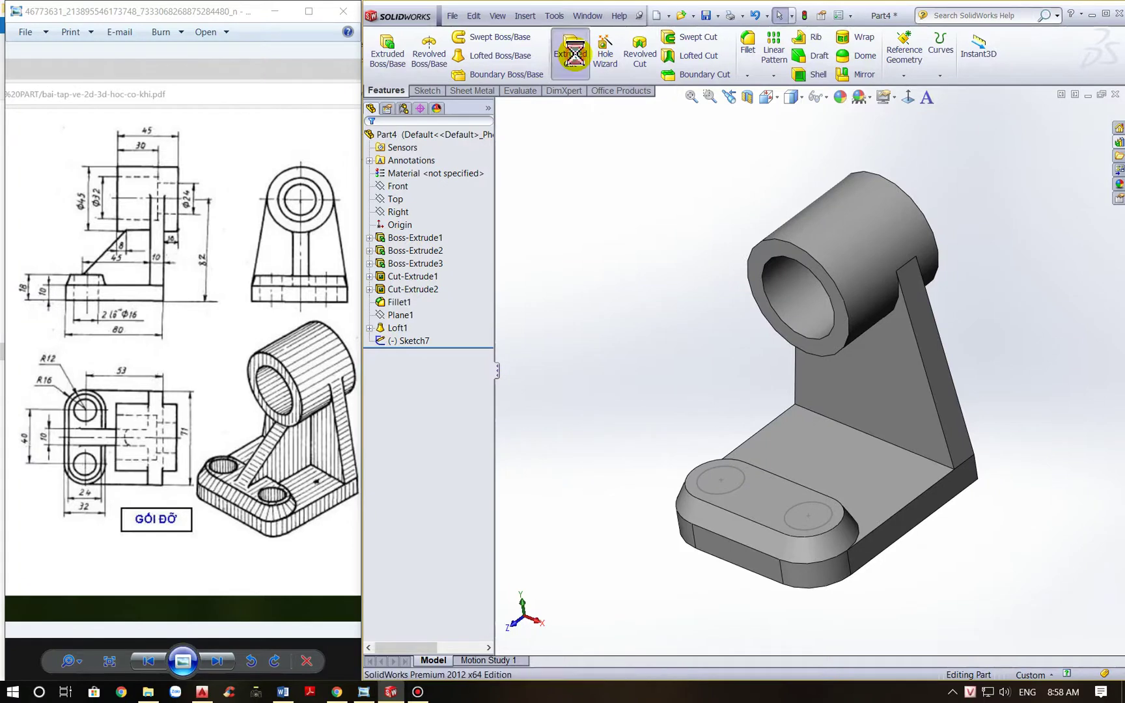
left_click(725, 498)
scroll(749, 476, "up", 3)
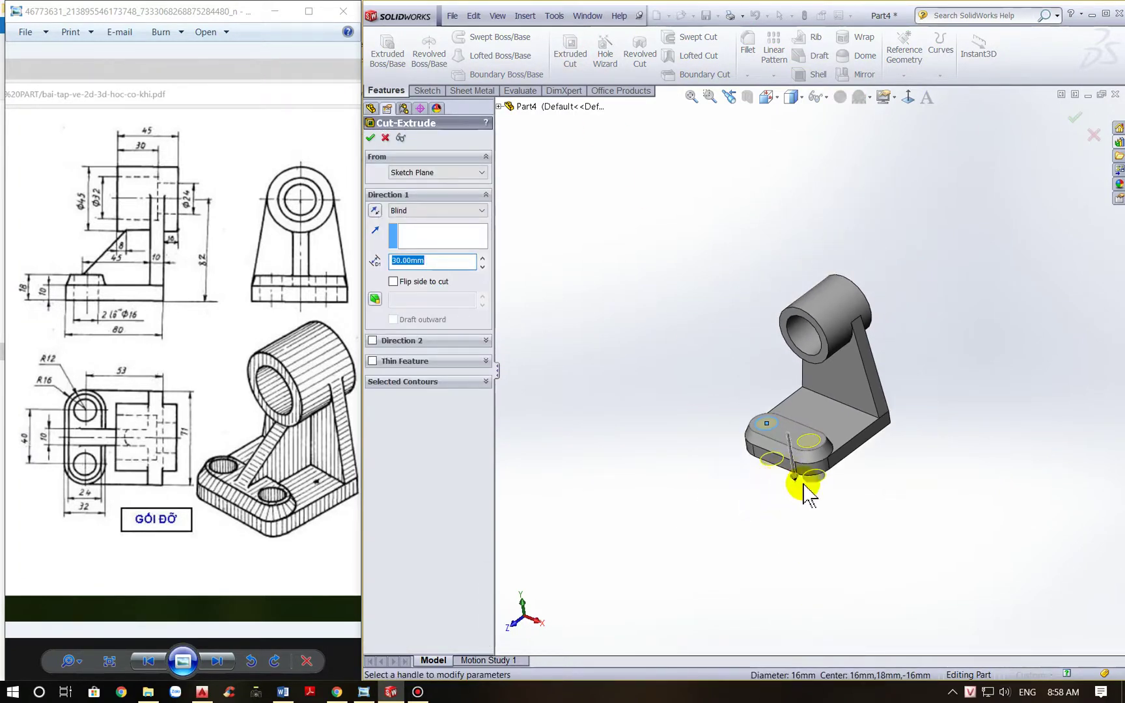
left_click_drag(798, 483, 778, 502)
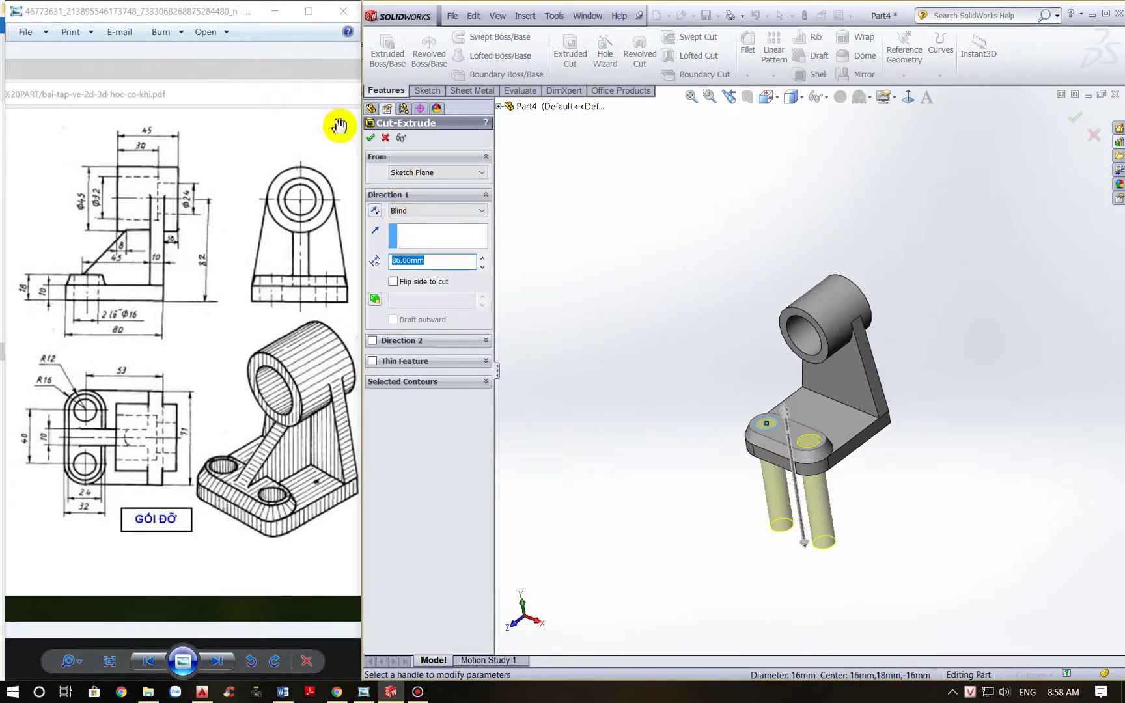
left_click(370, 138)
Create a reference plane midway between the base plate's two long side faces and enlarge it beyond the pad's front end
middle_click_drag(677, 325, 690, 264)
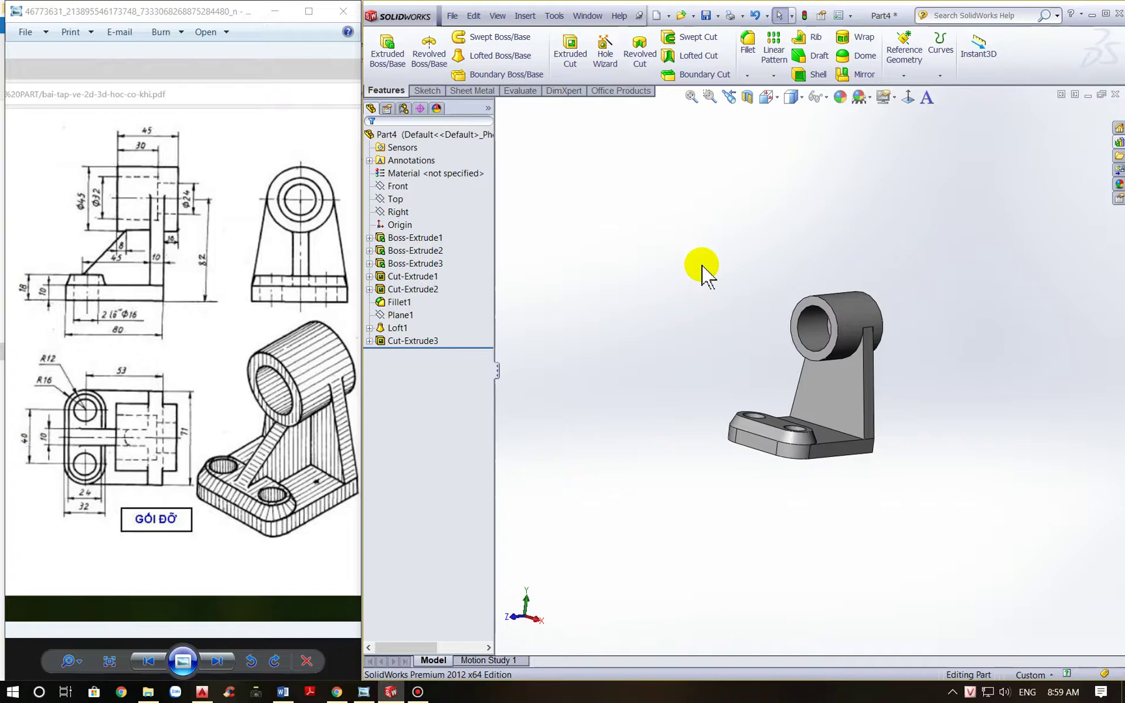
scroll(923, 390, "down", 2)
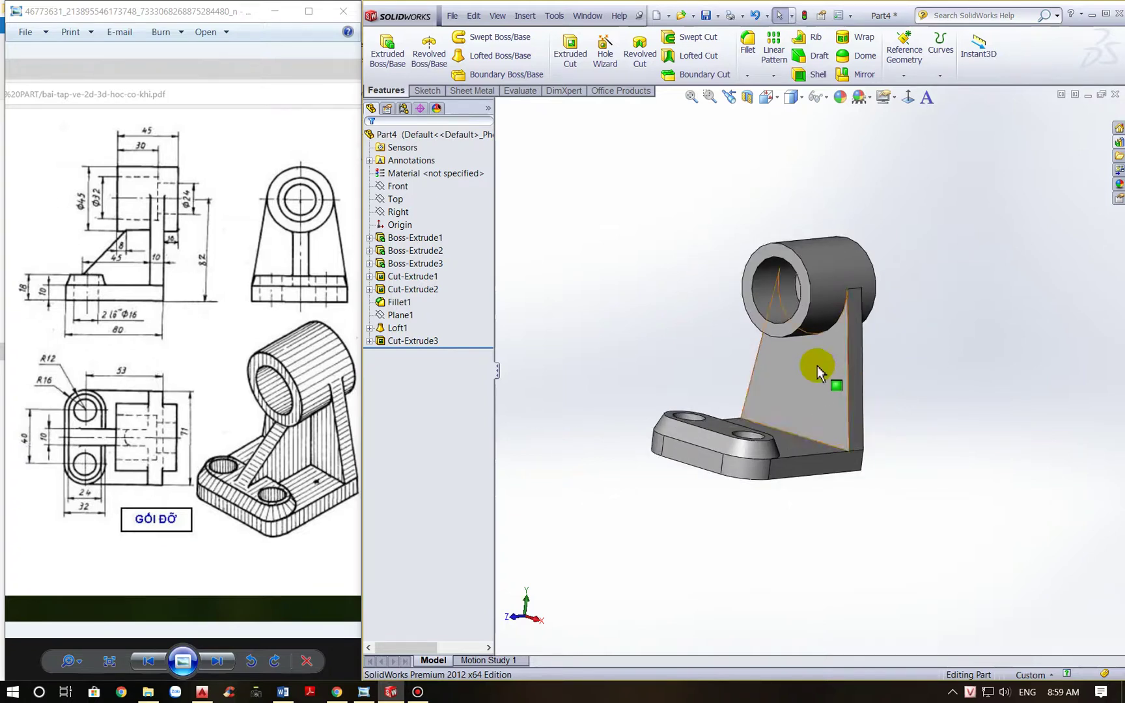
middle_click_drag(768, 403, 765, 437)
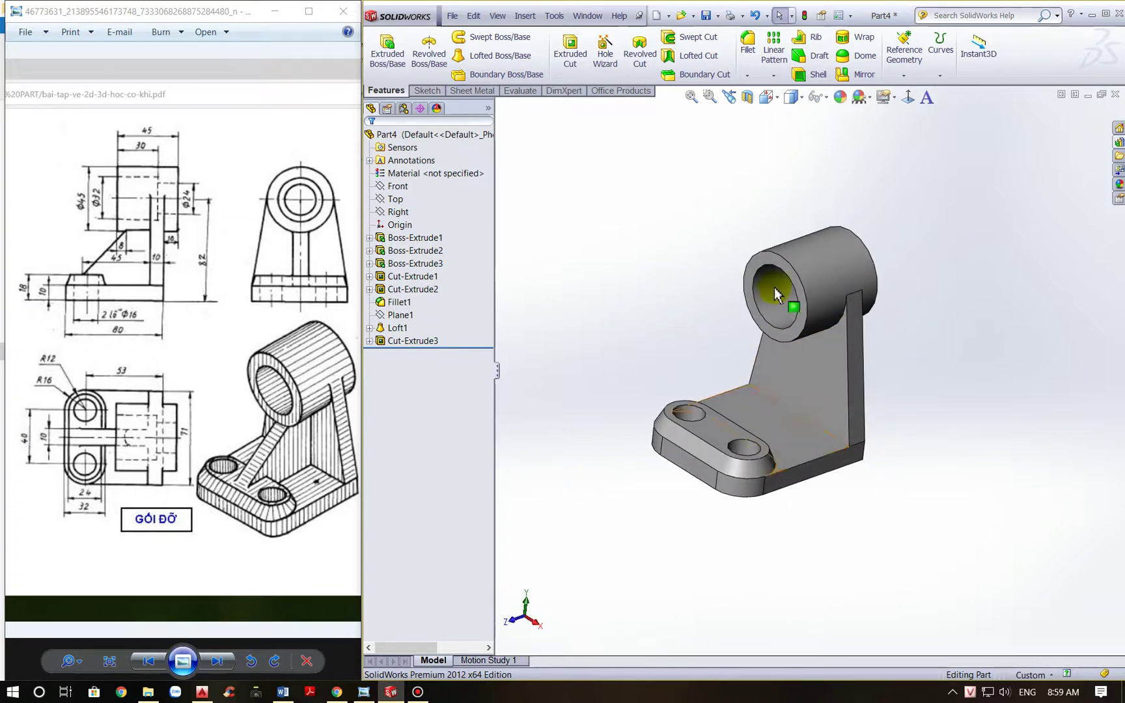
left_click(903, 71)
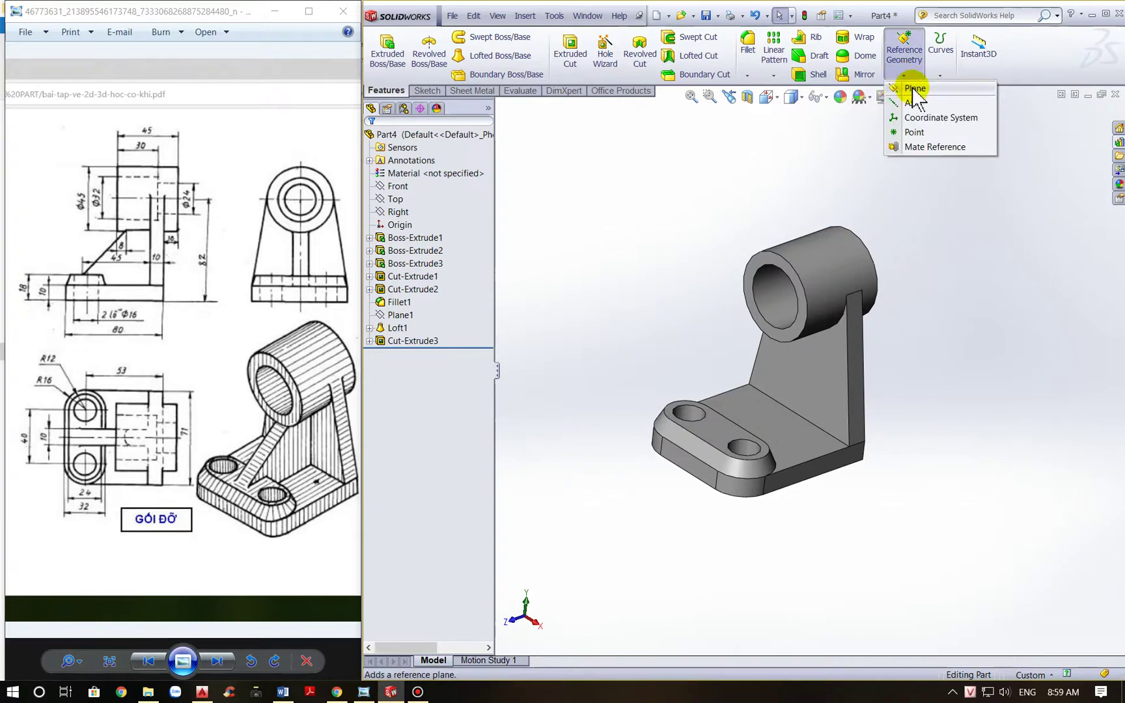
left_click(914, 88)
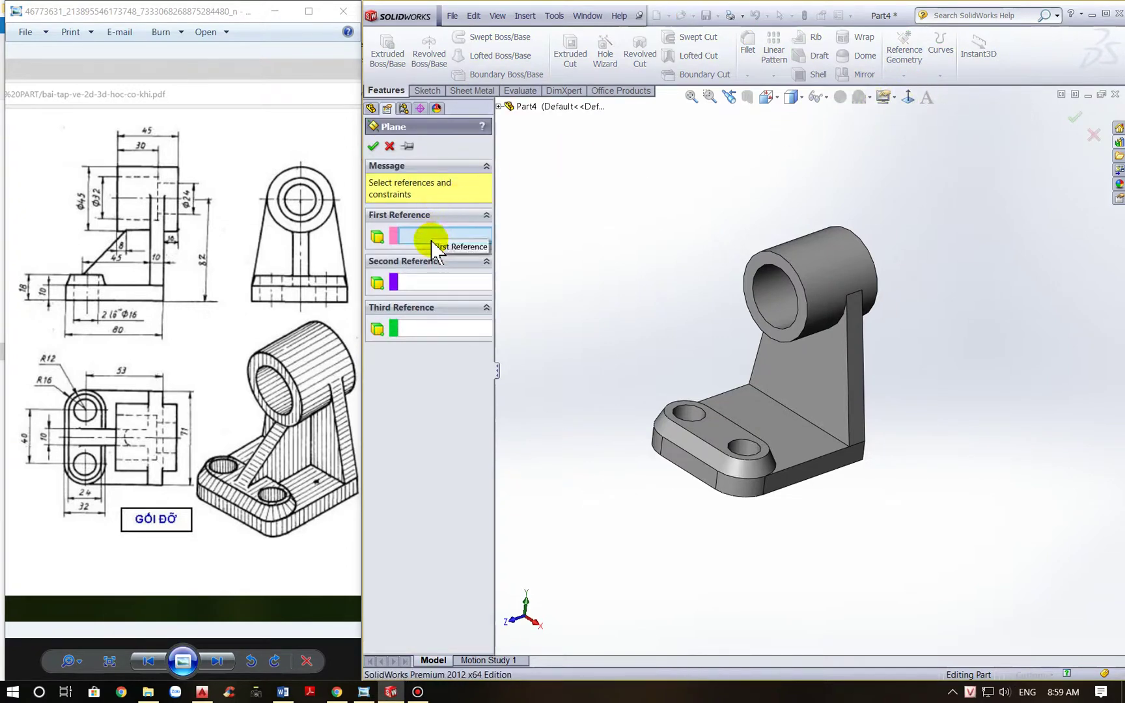
left_click(795, 477)
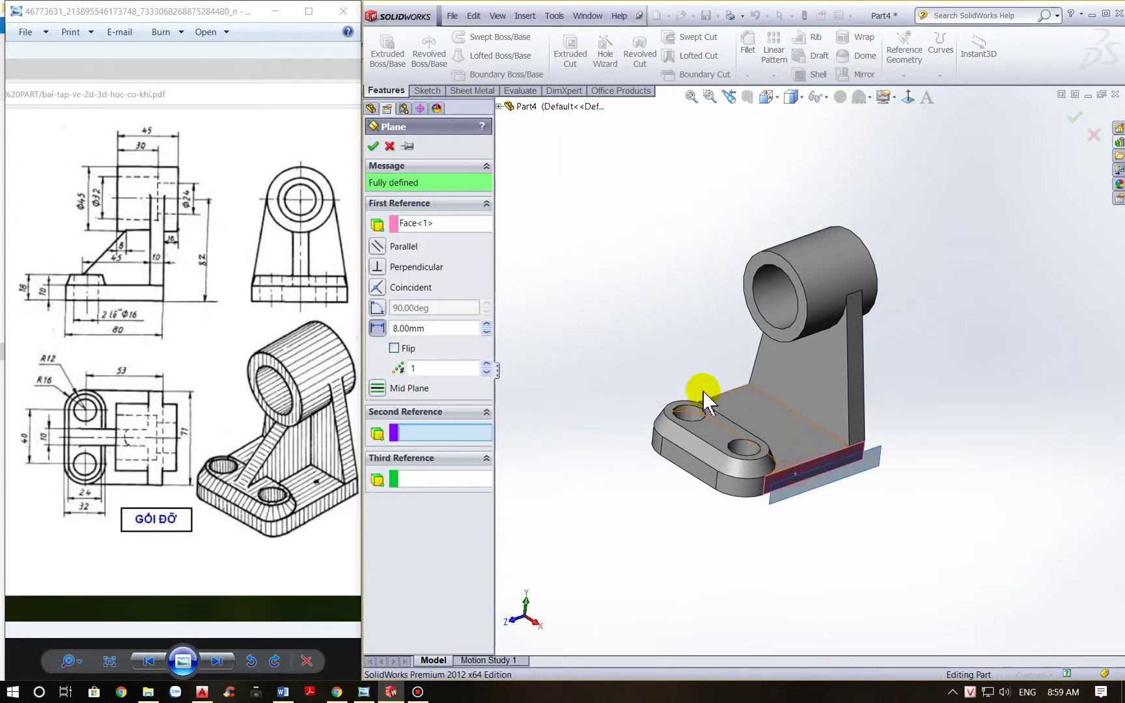
middle_click_drag(701, 384, 572, 396)
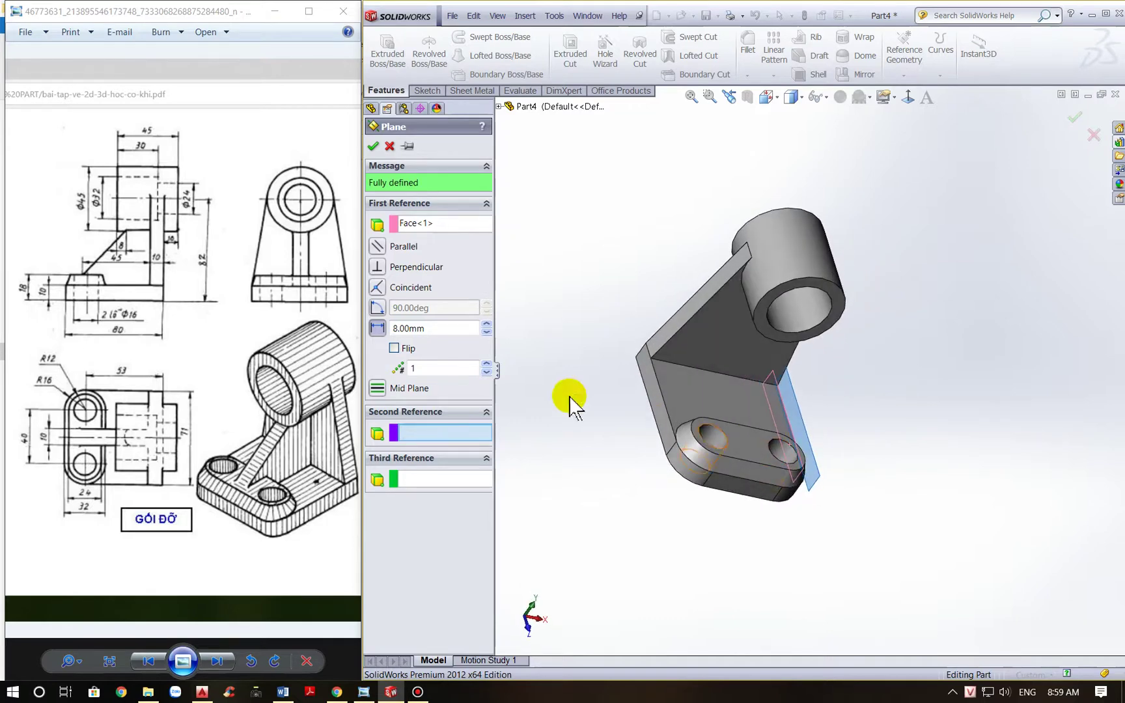
left_click(432, 434)
left_click(662, 427)
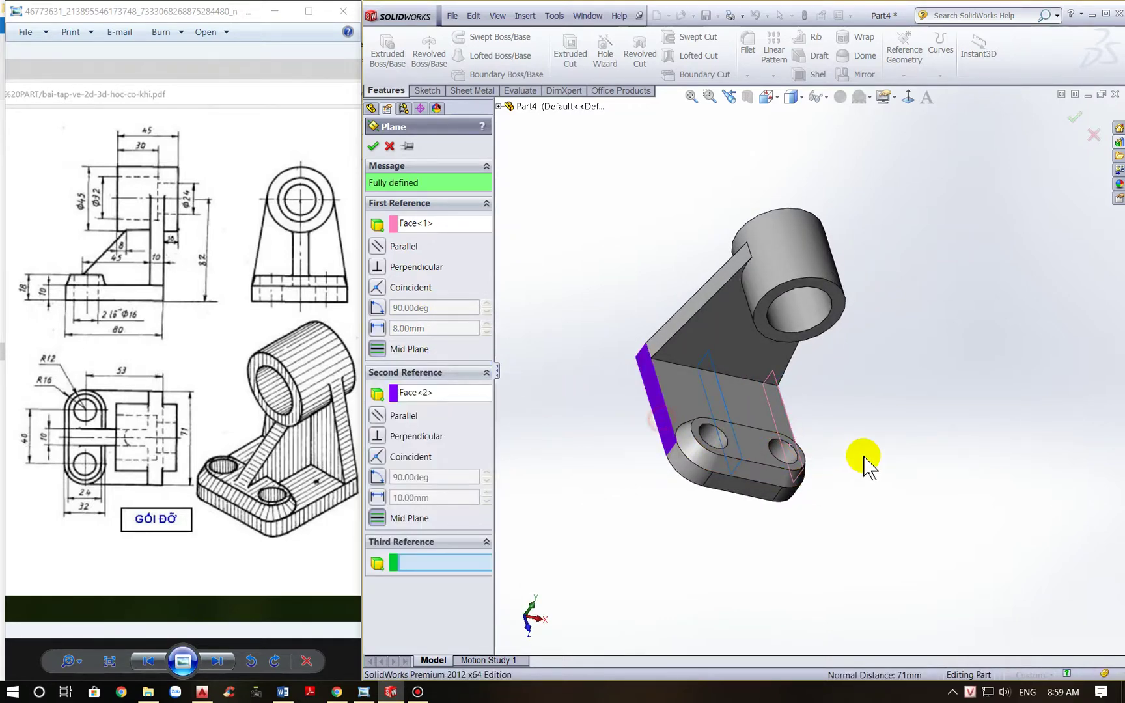
middle_click_drag(861, 460, 765, 398)
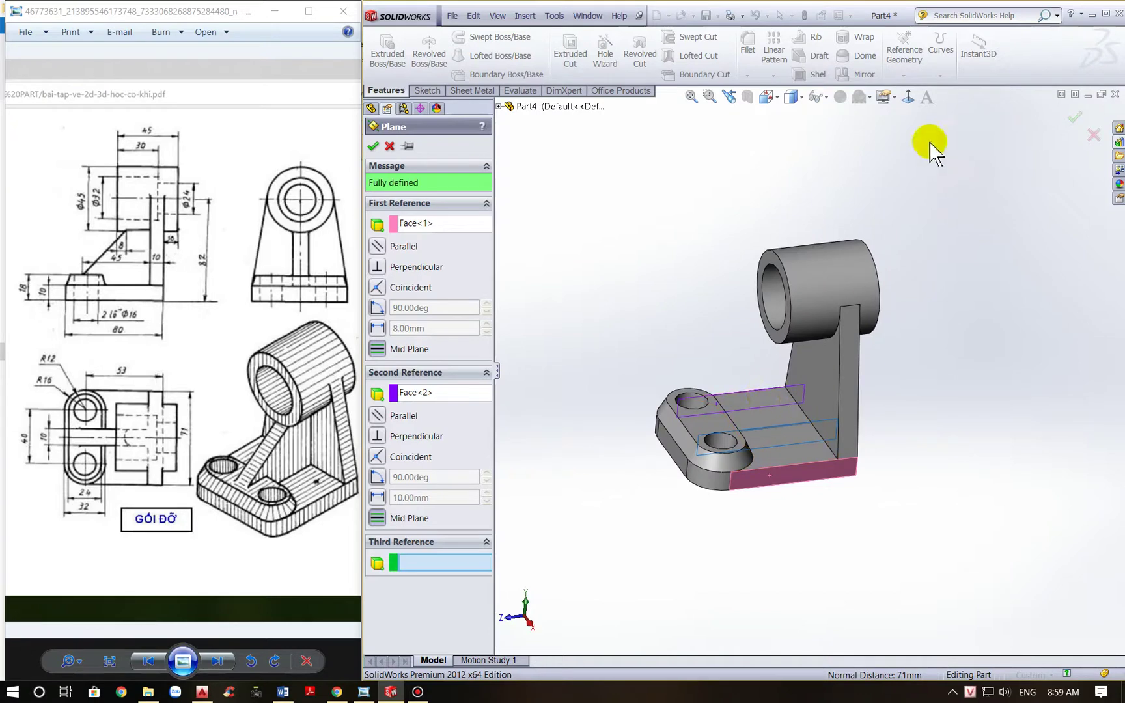
left_click(374, 146)
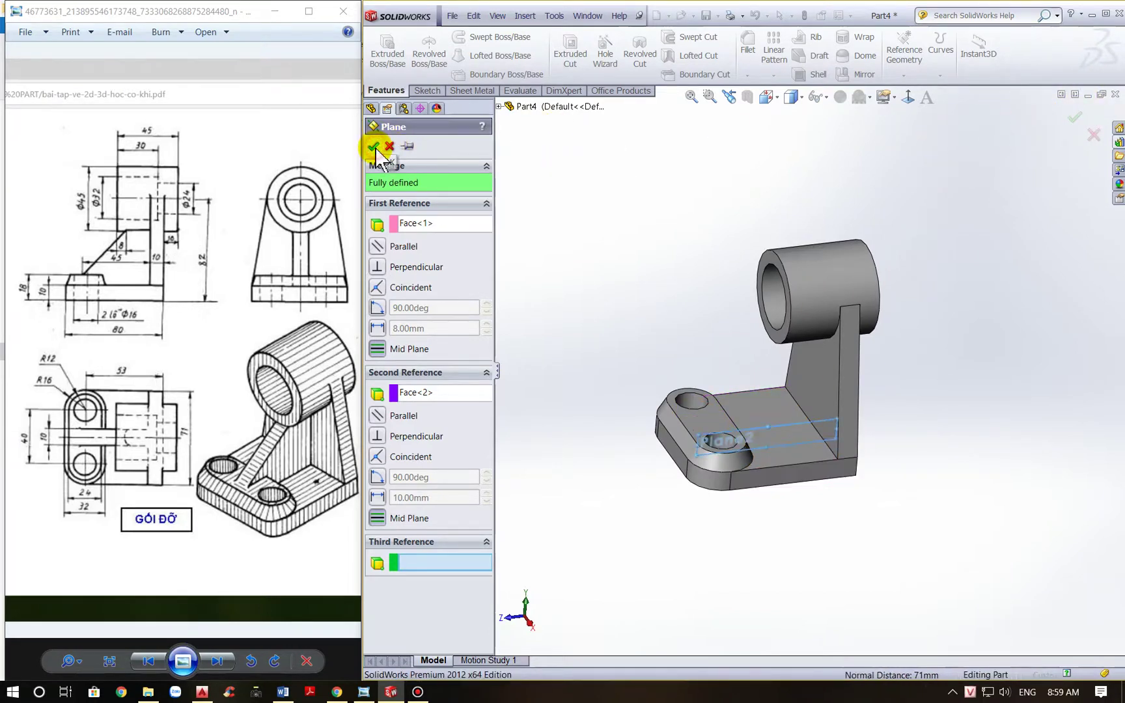
left_click_drag(698, 435, 608, 380)
left_click(985, 268)
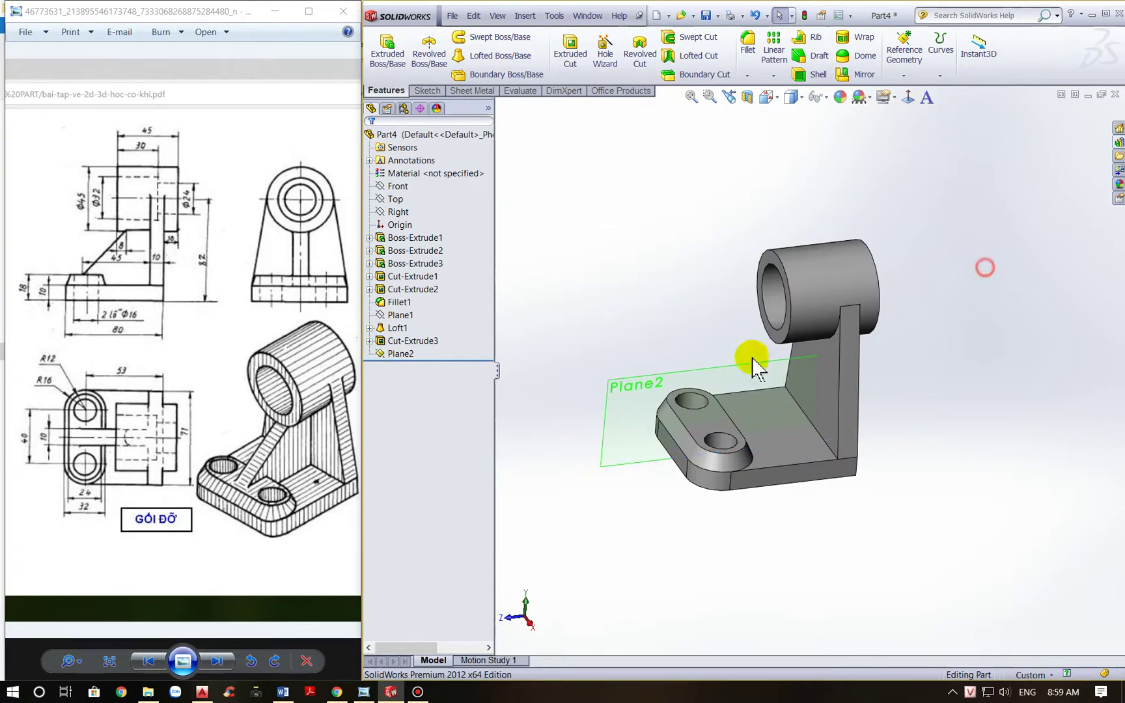
Sketch a sloping line about 58 mm long on the mid-plane, from the pad's top edge up to the cylinder's underside
left_click(719, 384)
left_click(908, 98)
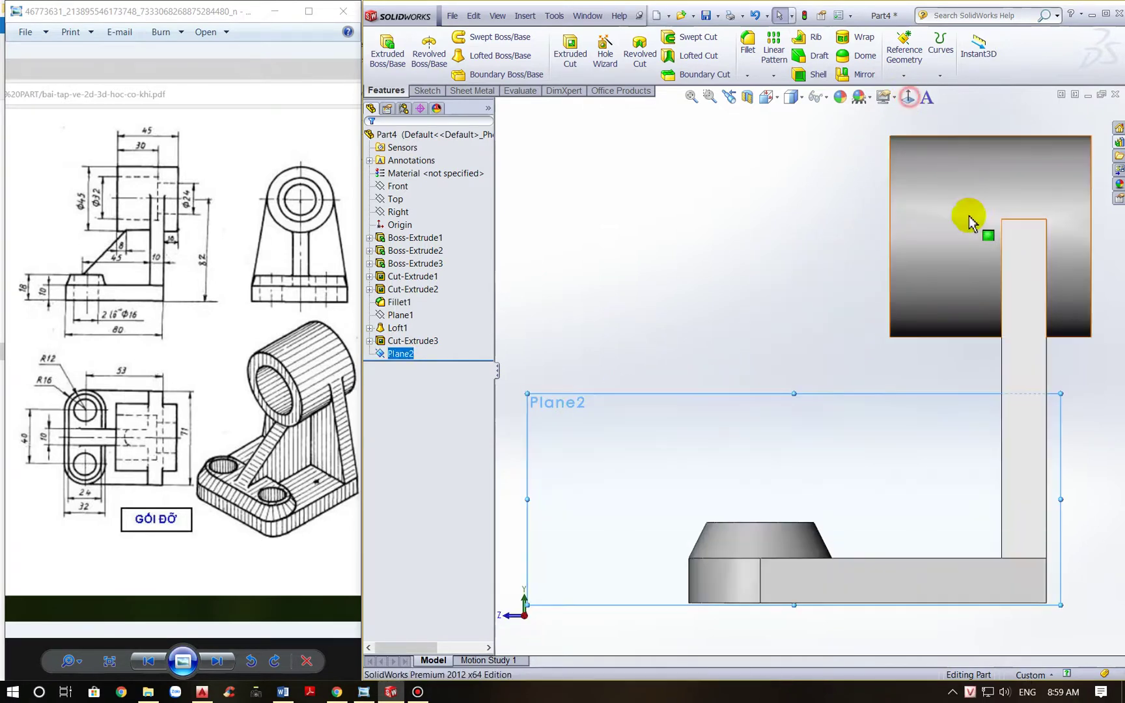
scroll(1042, 365, "up", 2)
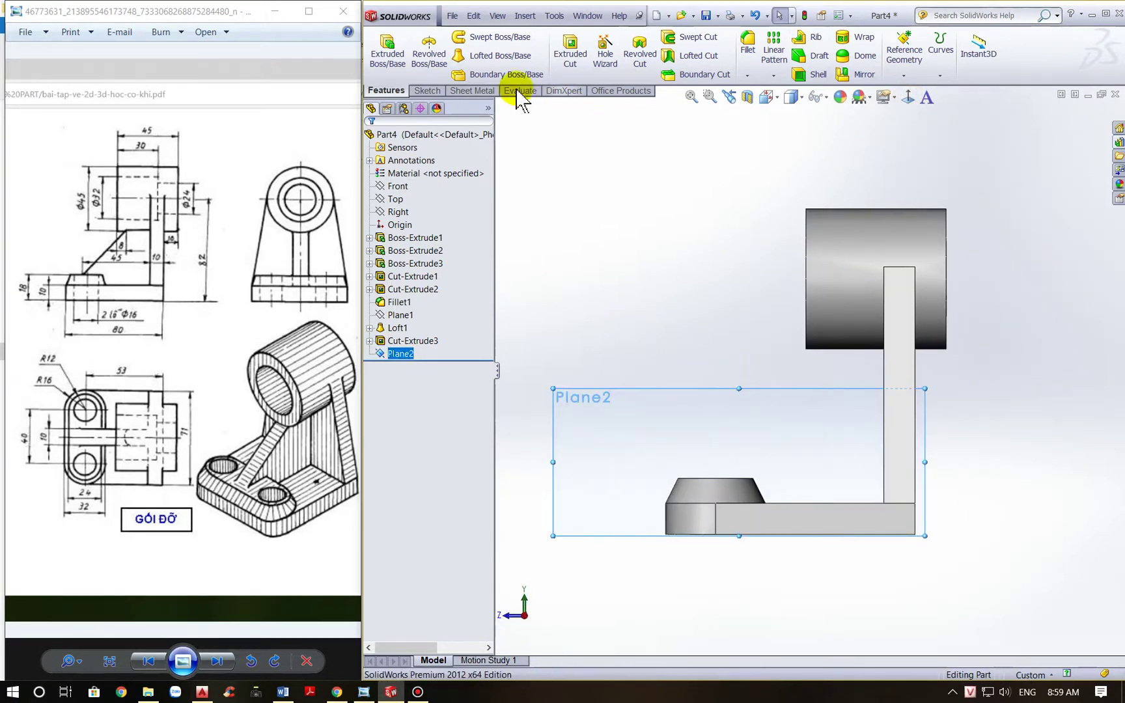
left_click(429, 93)
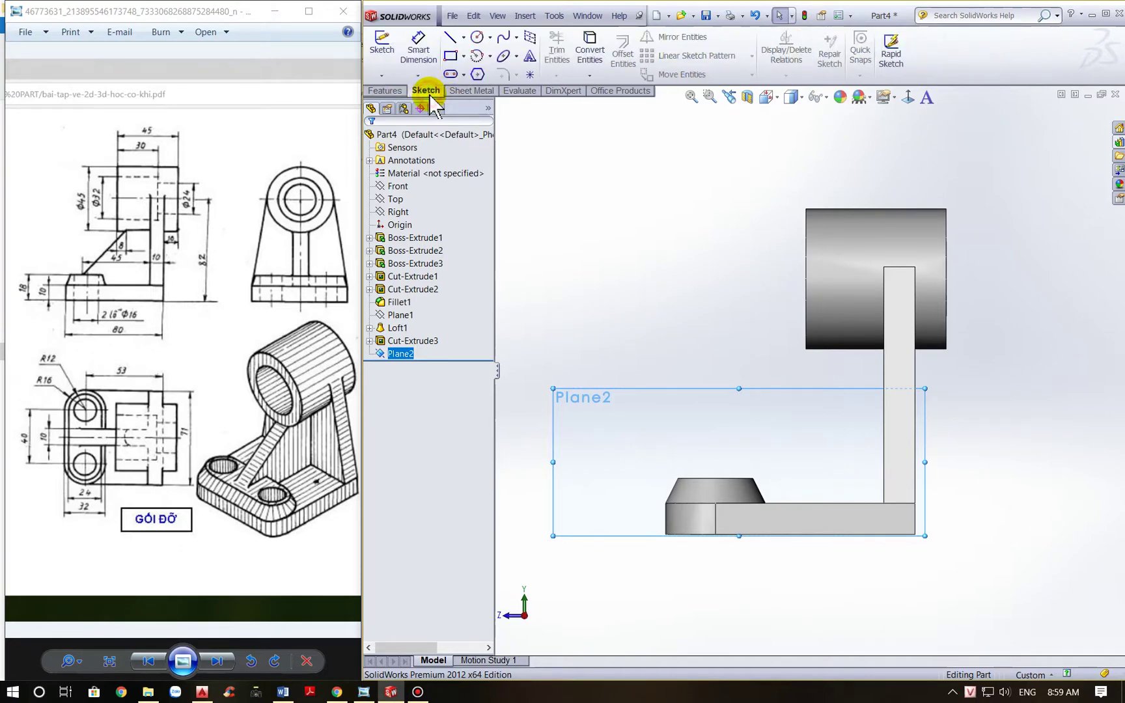
left_click(451, 37)
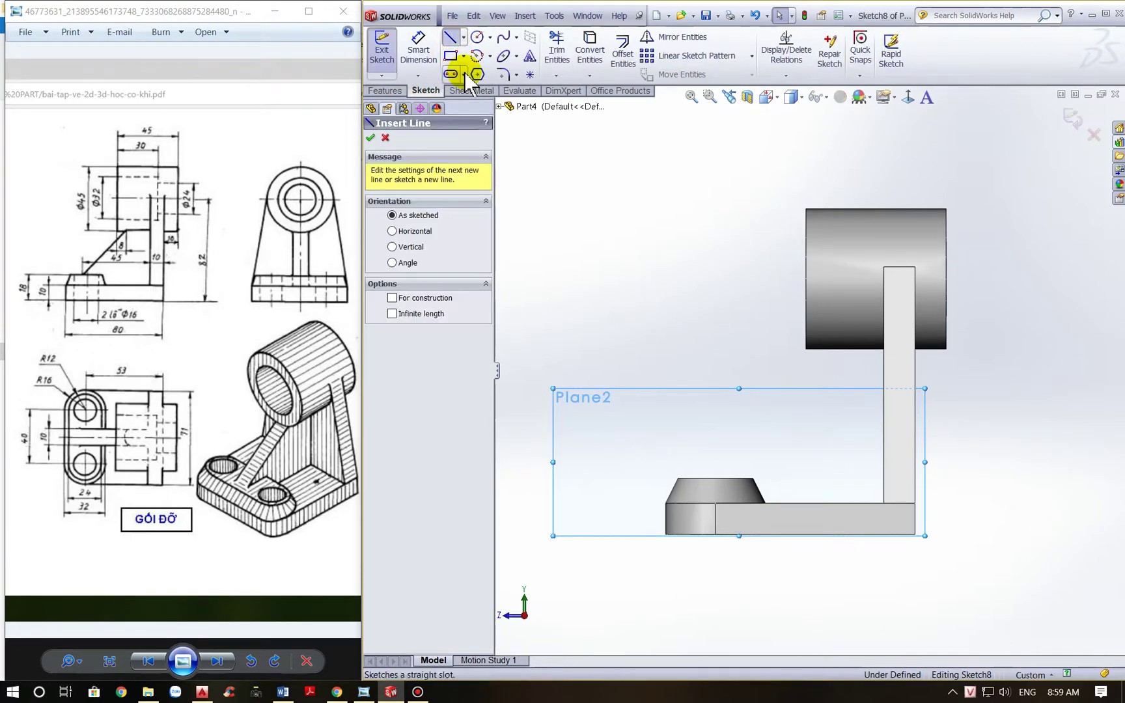
left_click(696, 479)
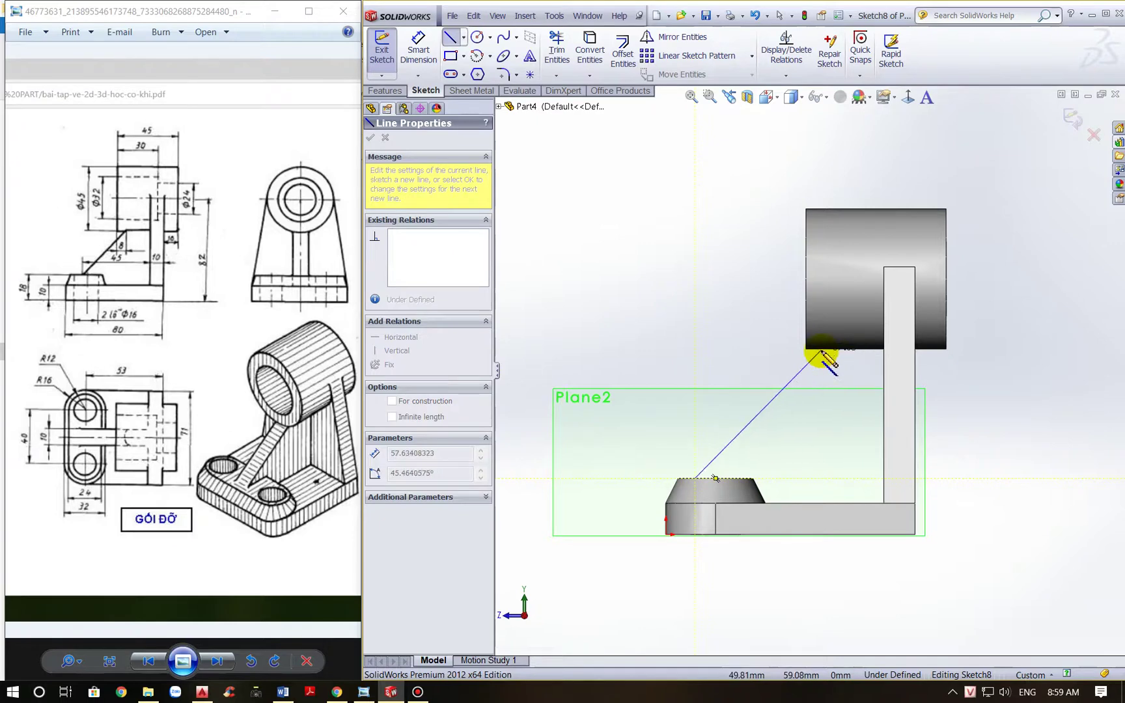
left_click(819, 352)
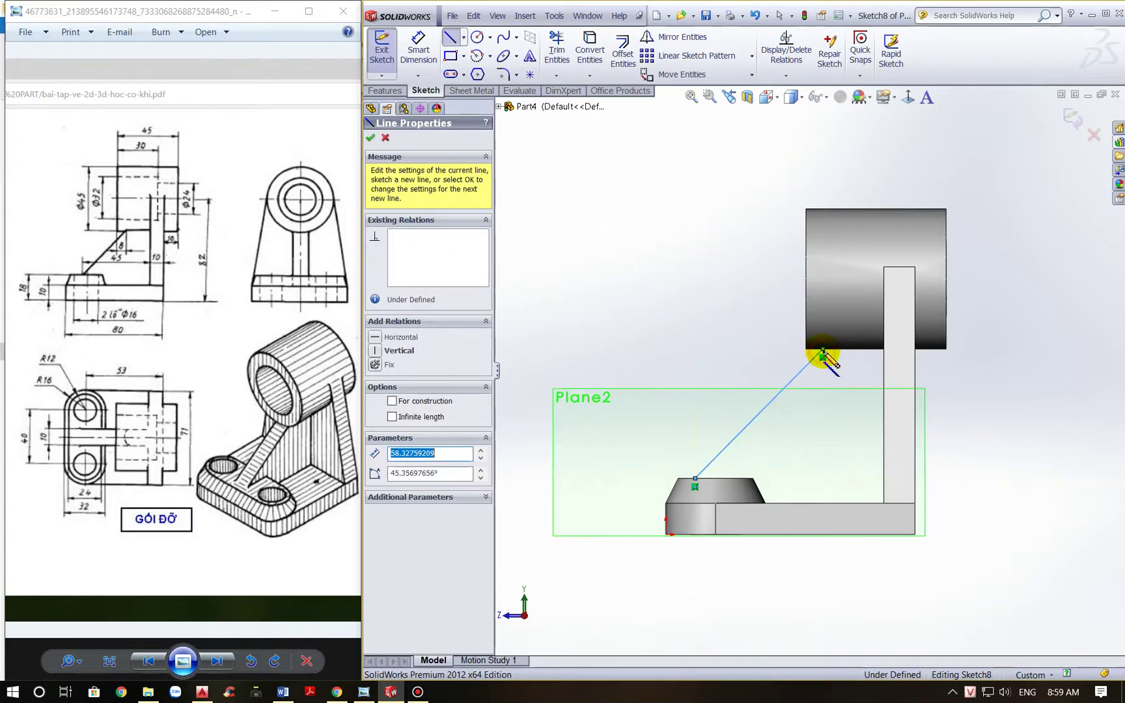
key("Escape")
Dimension the line's upper endpoint 8 mm from the cylinder's front end face
scroll(820, 377, "down", 4)
scroll(775, 352, "up", 2)
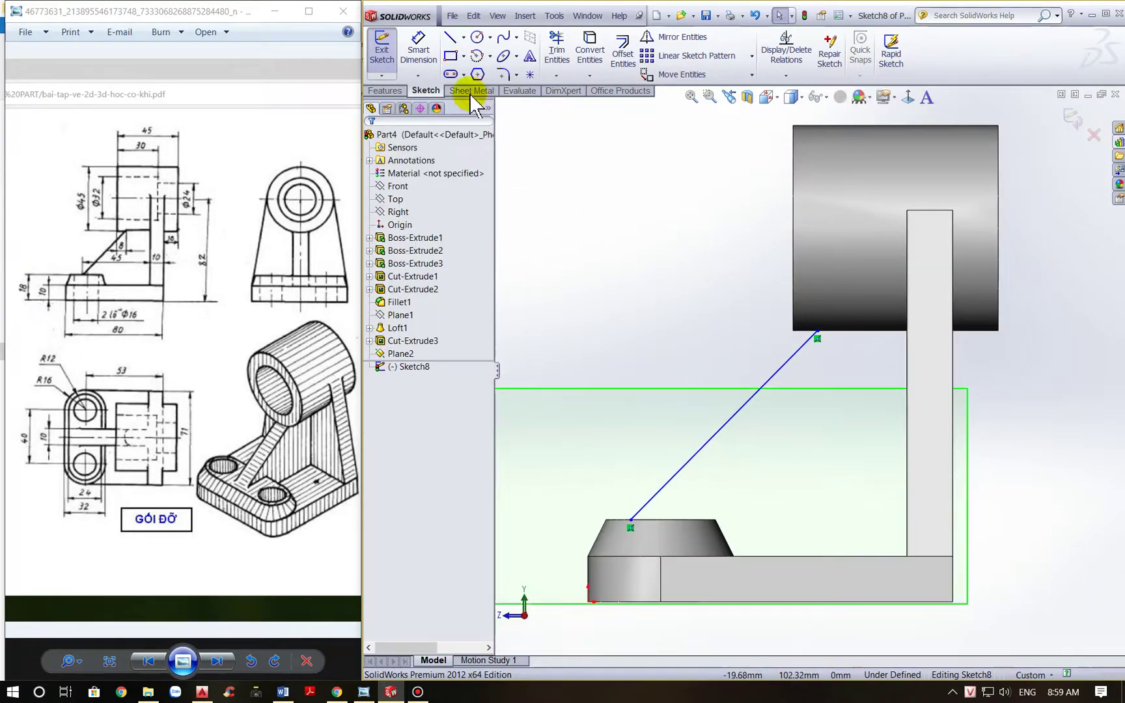
left_click(419, 48)
left_click(794, 317)
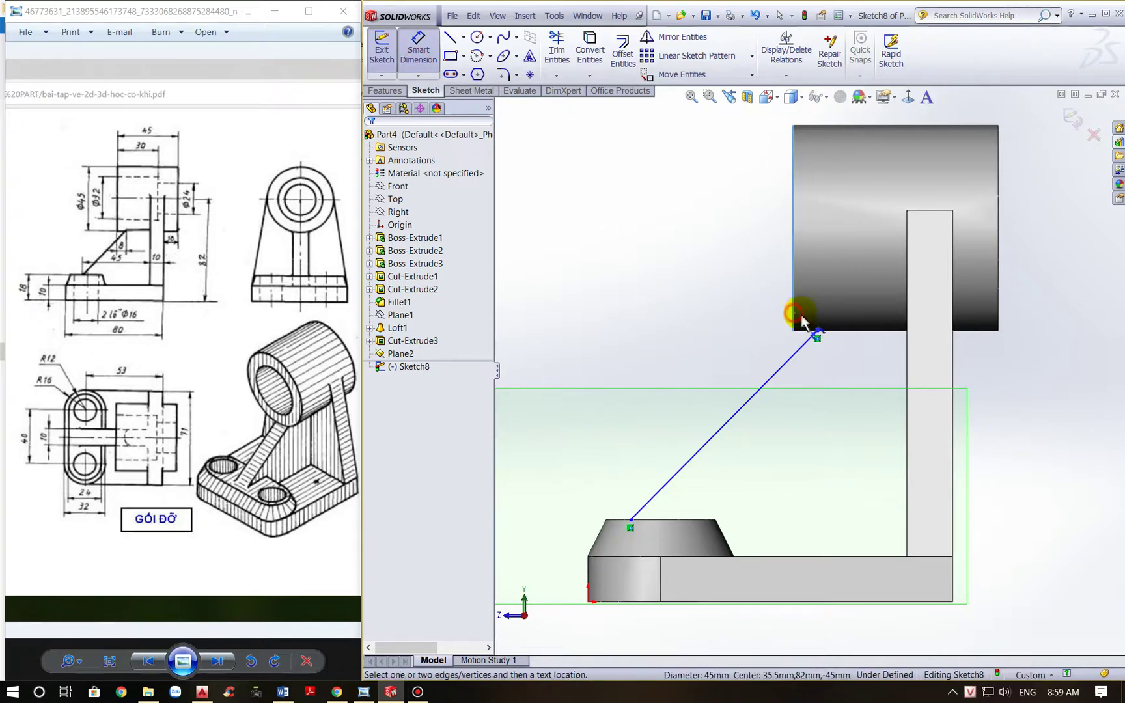
left_click(817, 333)
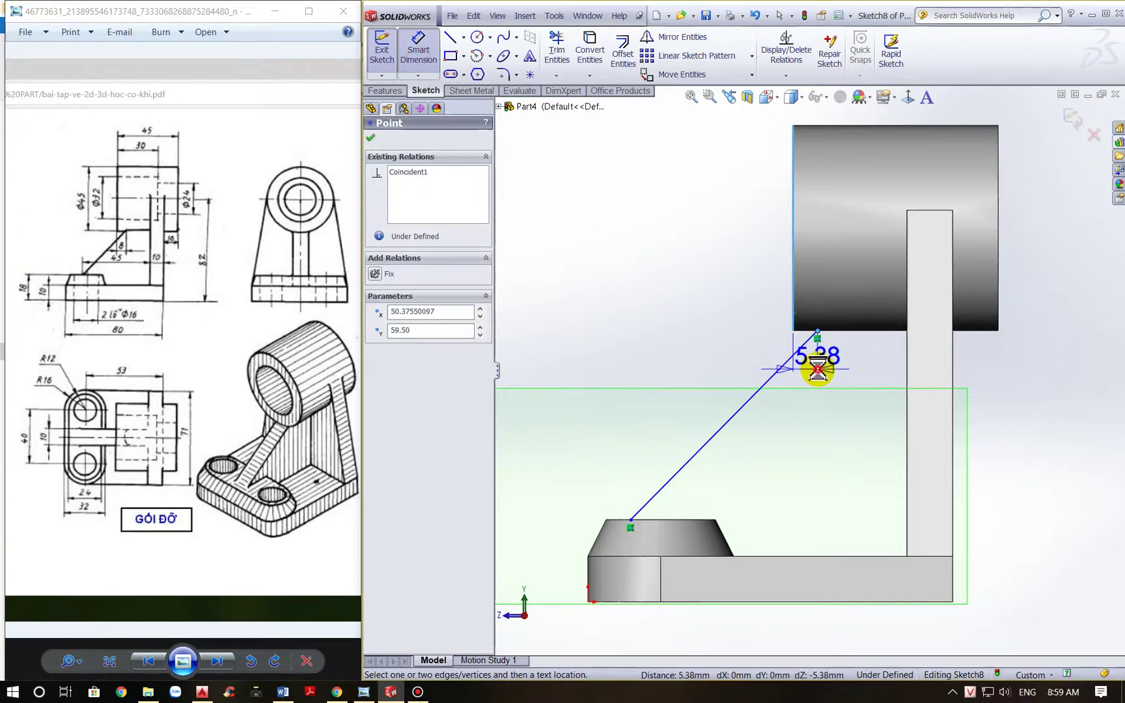
left_click(818, 369)
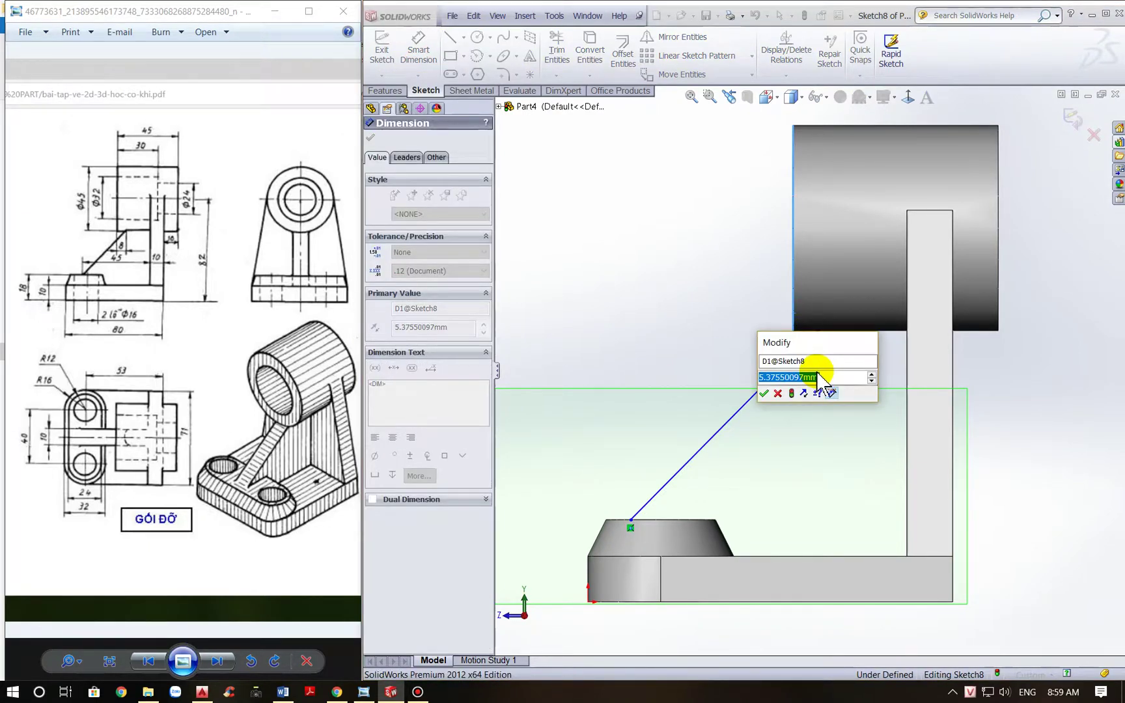
type("8")
key("Return")
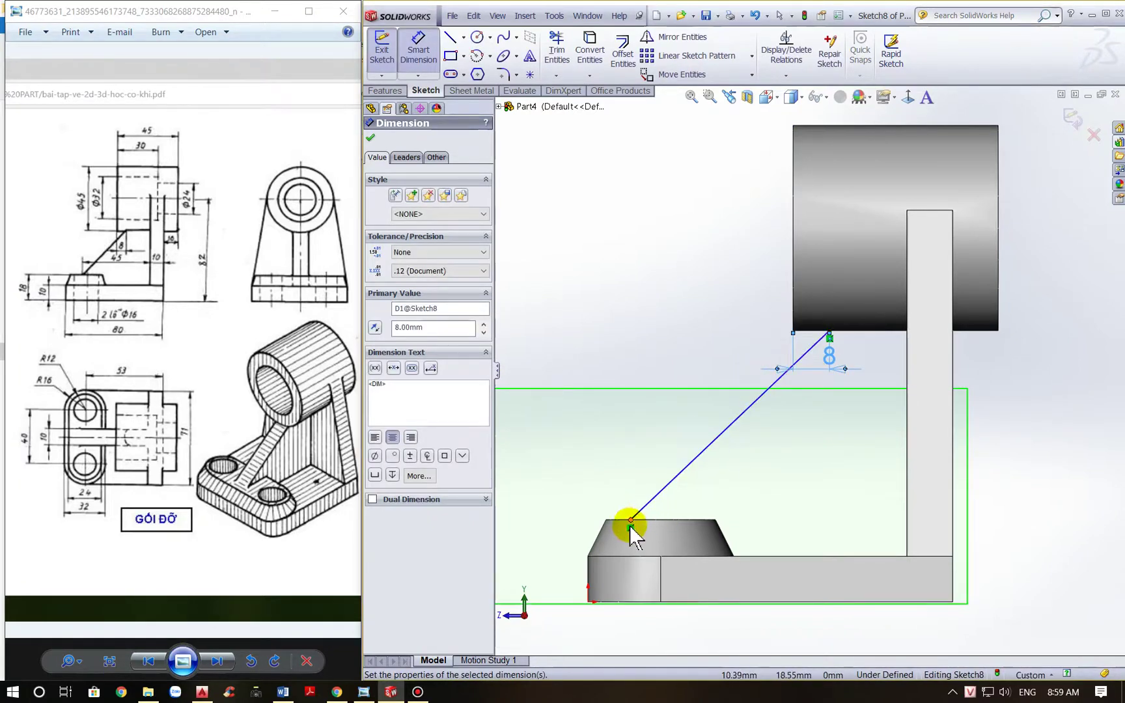
Dimension the line's lower endpoint 60 mm from the upright plate's front edge and close the sketch
left_click(630, 520)
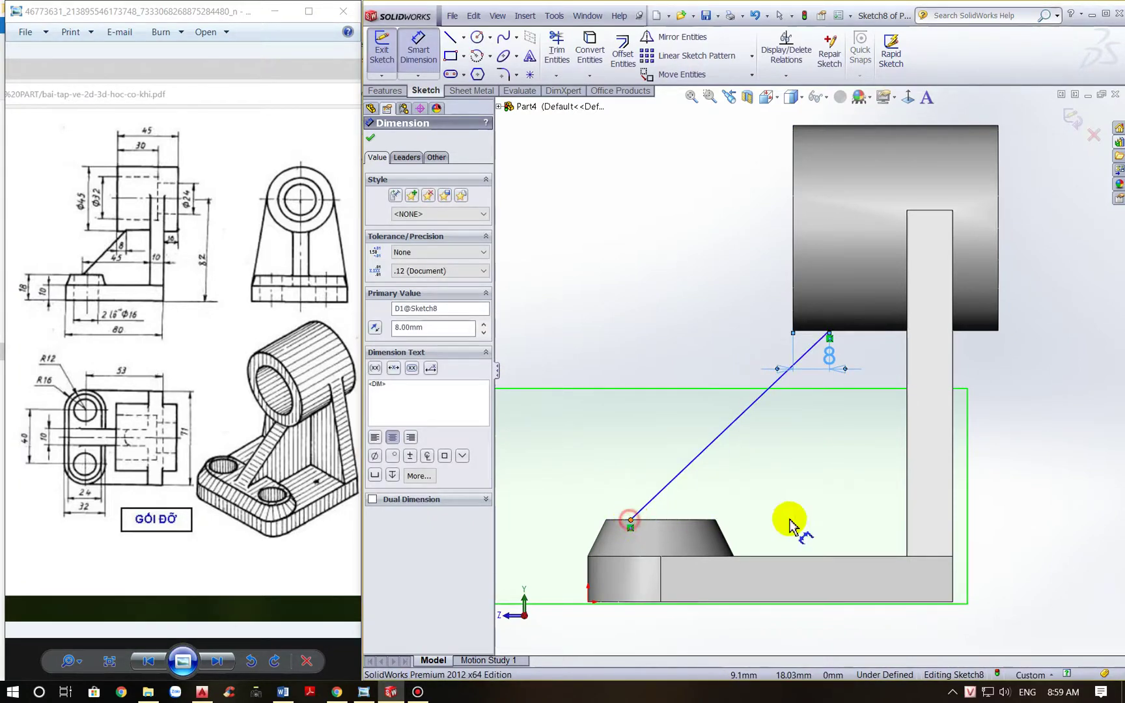
left_click(907, 507)
scroll(800, 508, "up", 2)
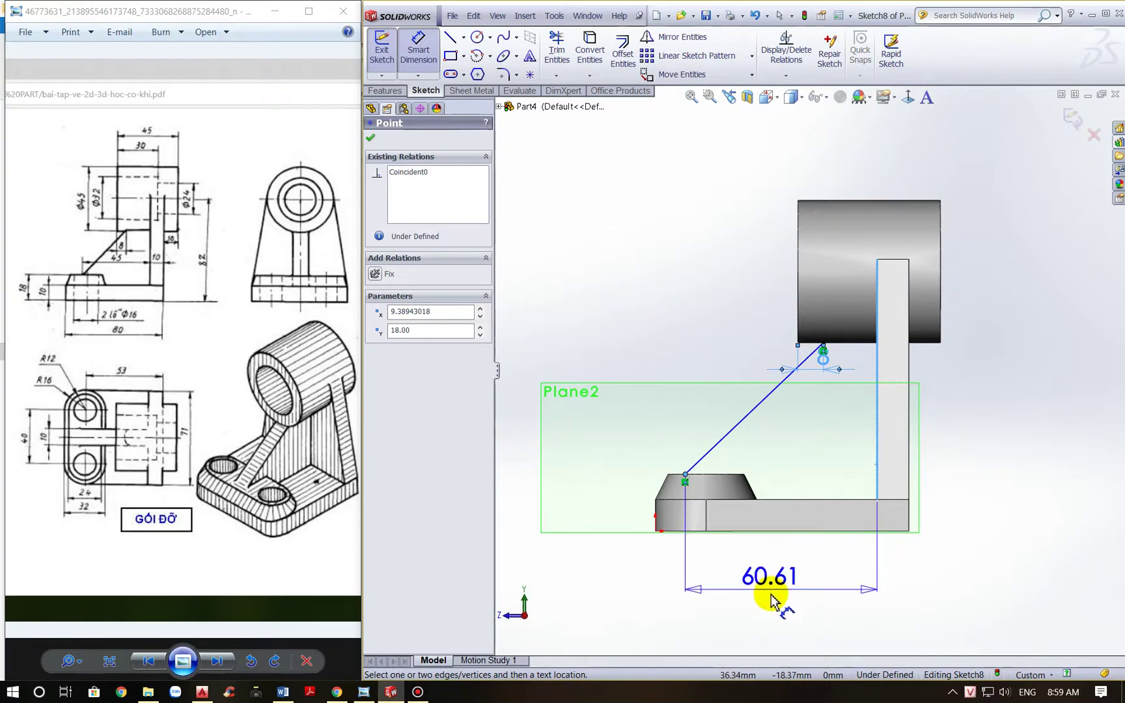
left_click(770, 598)
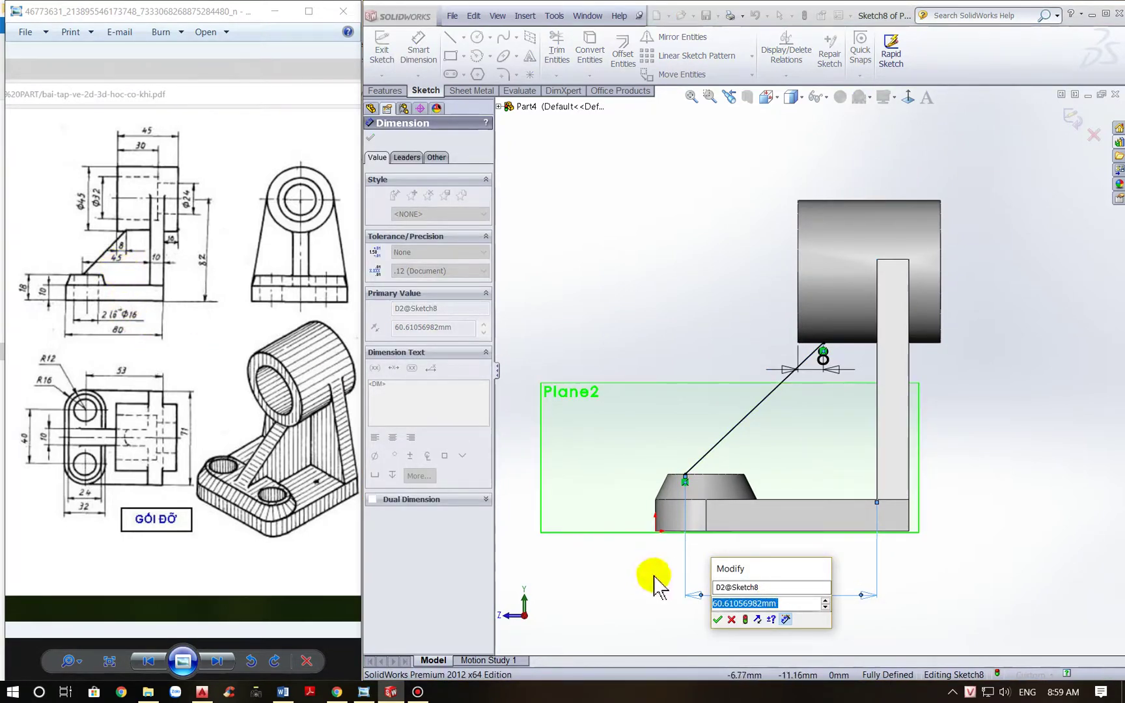
key("Return")
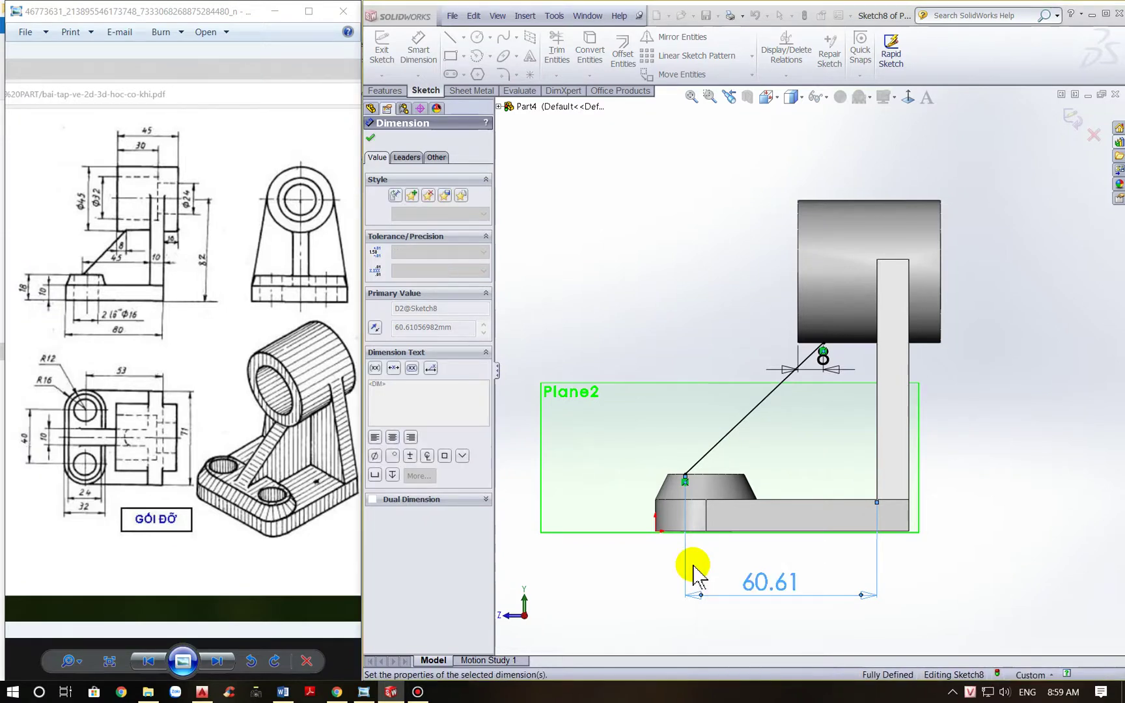
left_click(1009, 339)
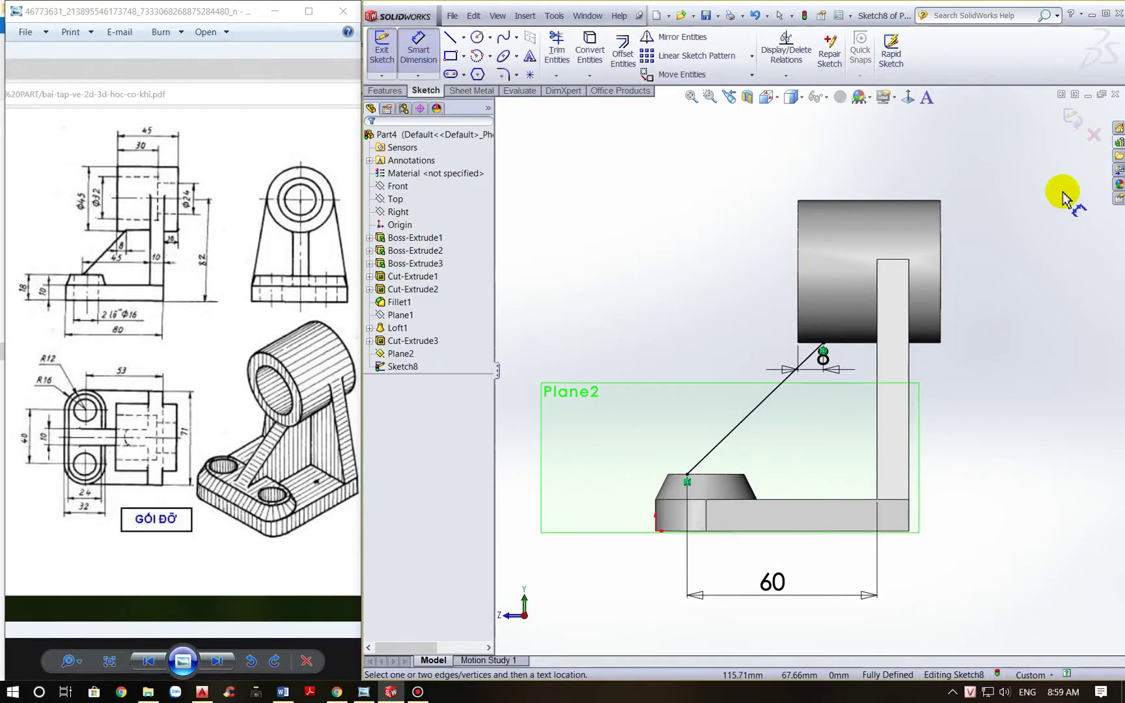
left_click(1073, 127)
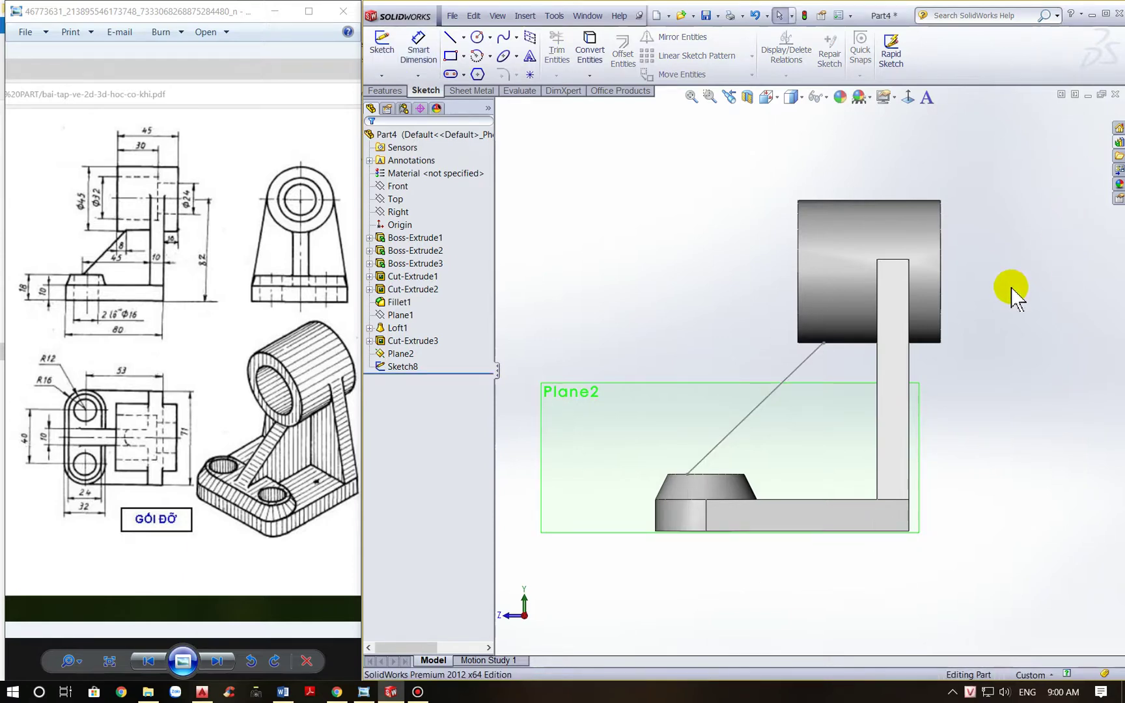
Hide the reference plane in the middle of the bracket
scroll(1077, 299, "up", 2)
mouse_move(1069, 314)
middle_mouse_down()
mouse_move(1060, 344)
mouse_move(1032, 354)
middle_mouse_up()
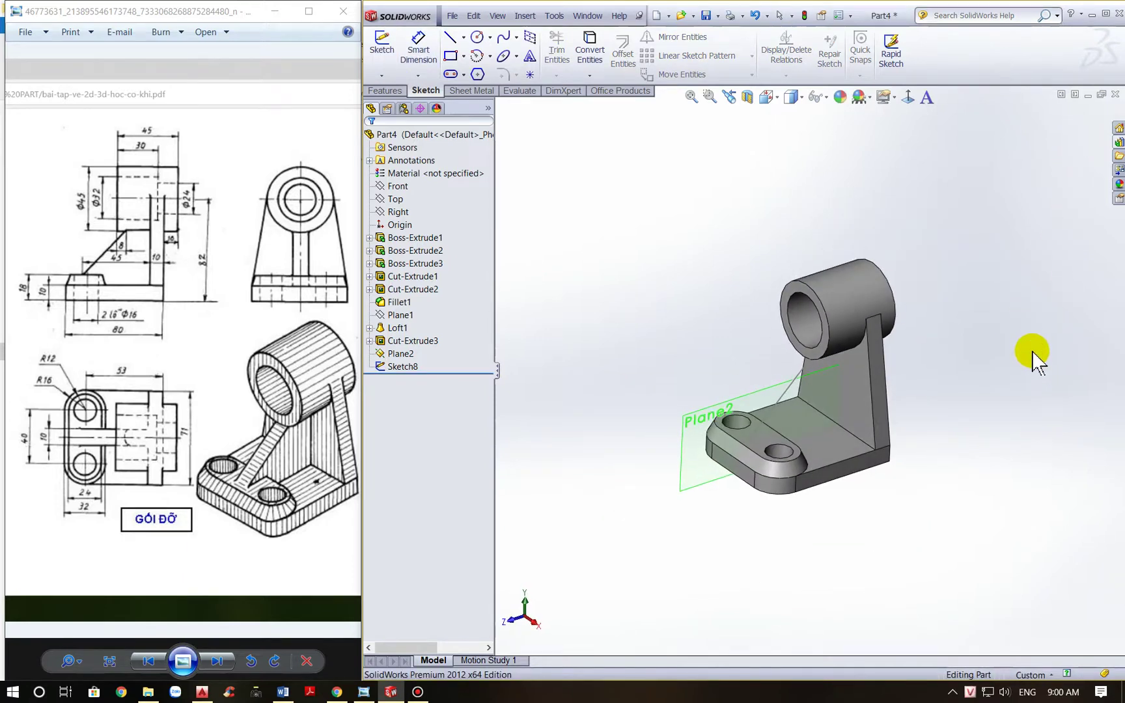
left_click(755, 393)
left_click(786, 368)
middle_click_drag(844, 419, 806, 385)
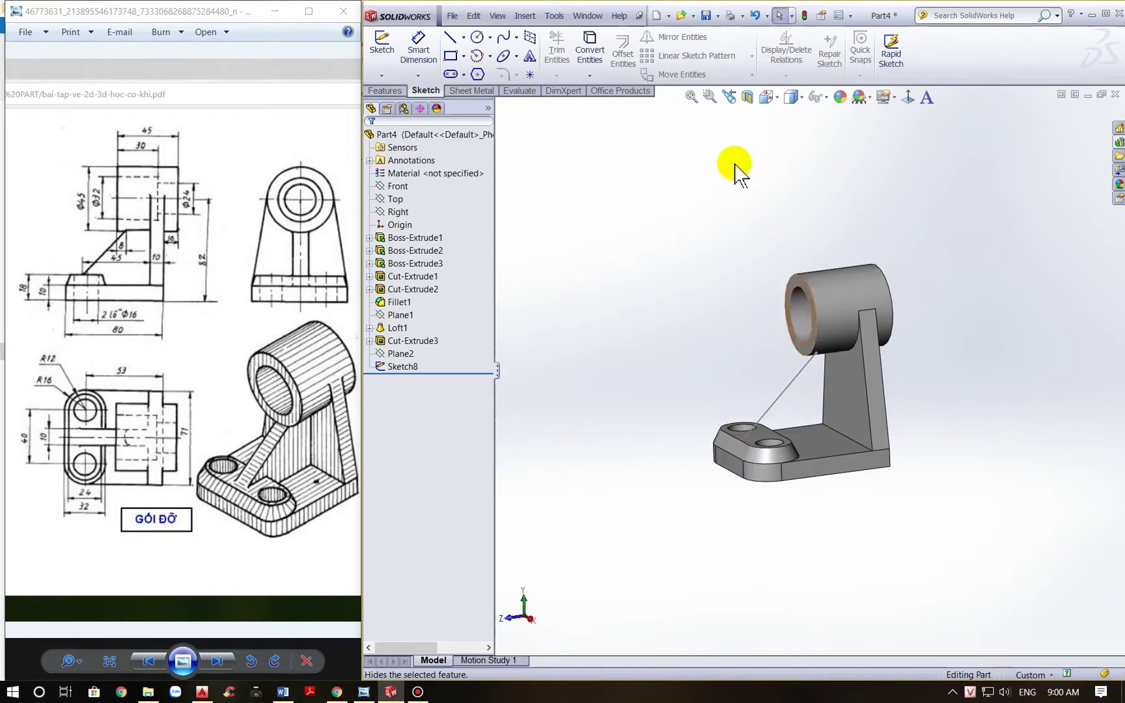
Create a 10 mm thick rib from the sloping line, with thickness on both sides and material filling toward the upright plate
left_click(387, 91)
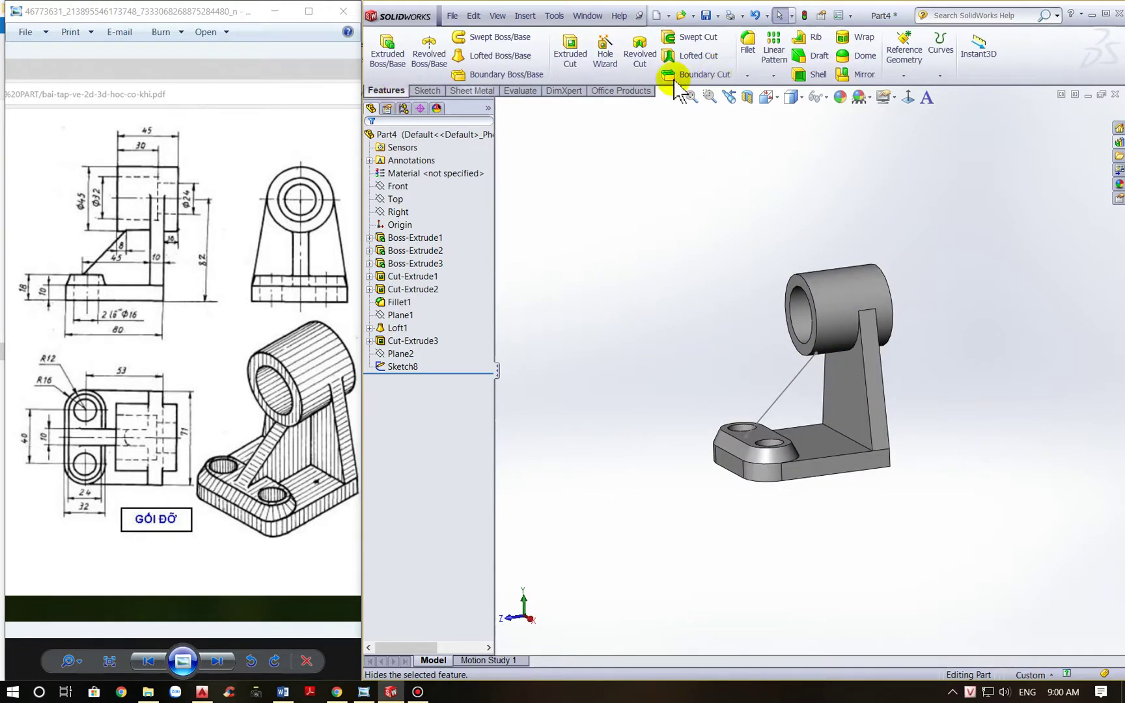
left_click(816, 40)
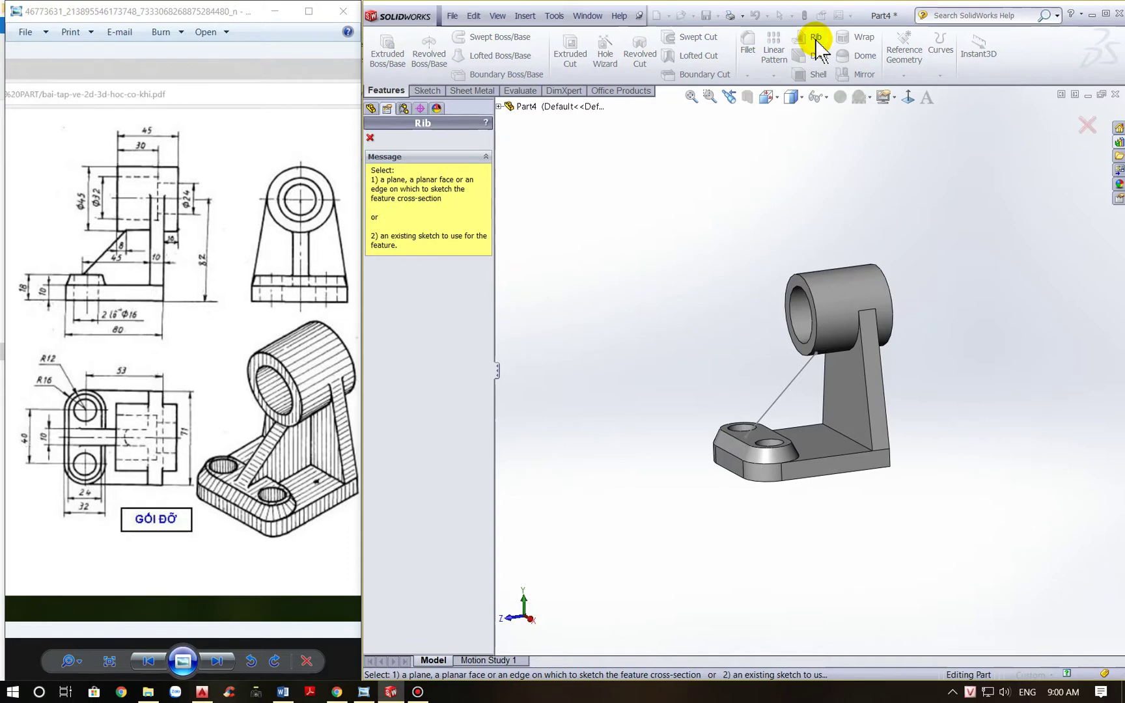
left_click(774, 417)
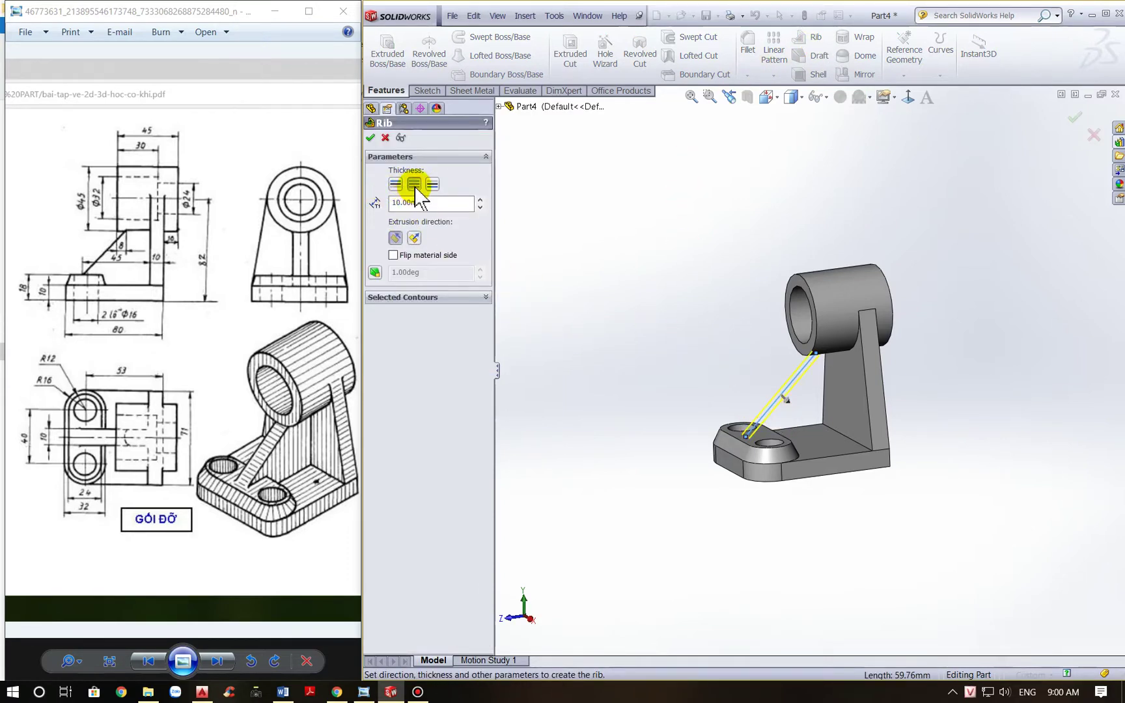
scroll(745, 371, "down", 4)
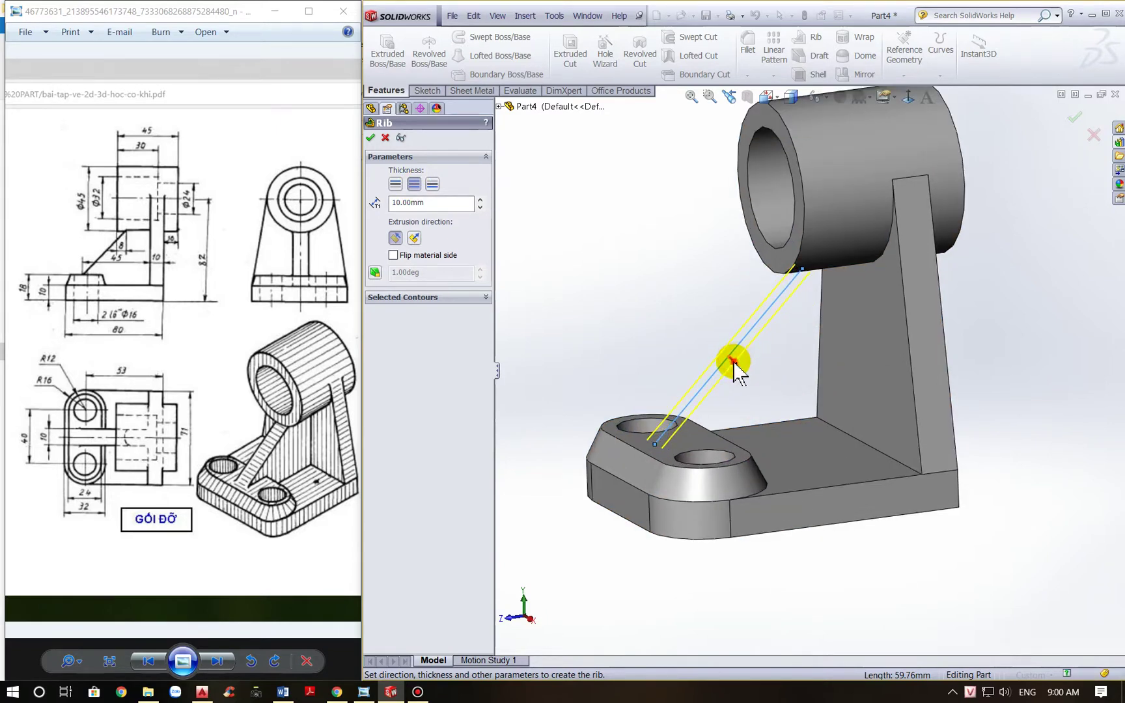
left_click(392, 255)
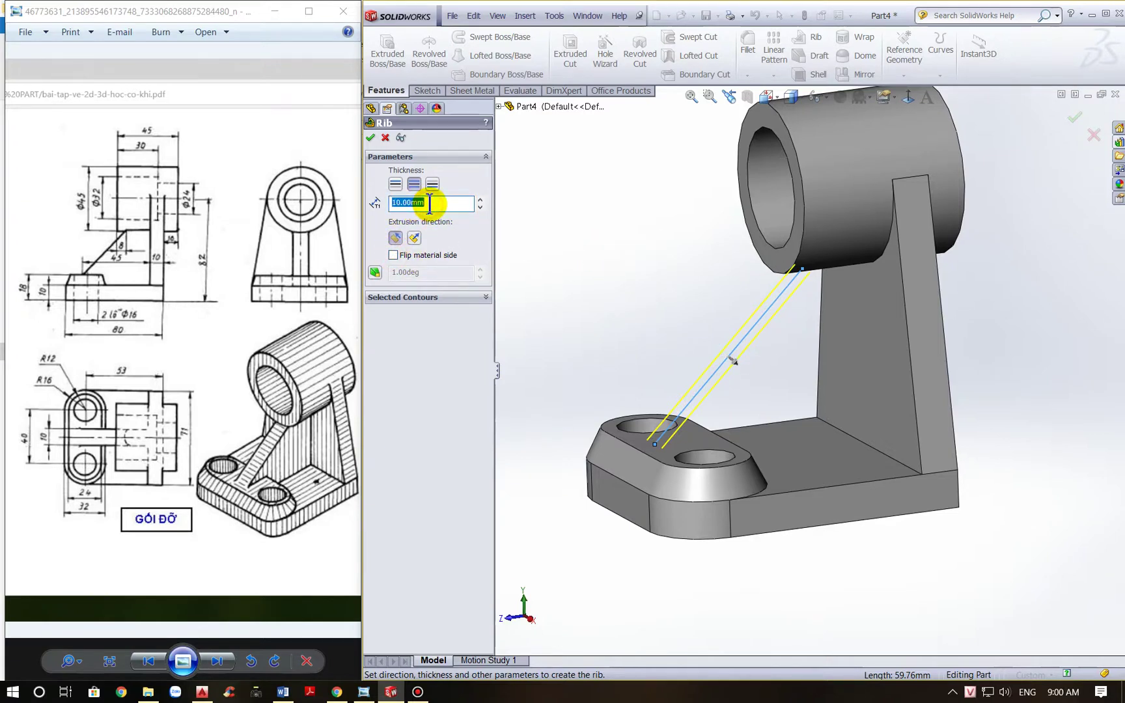
left_click(371, 140)
left_click(588, 190)
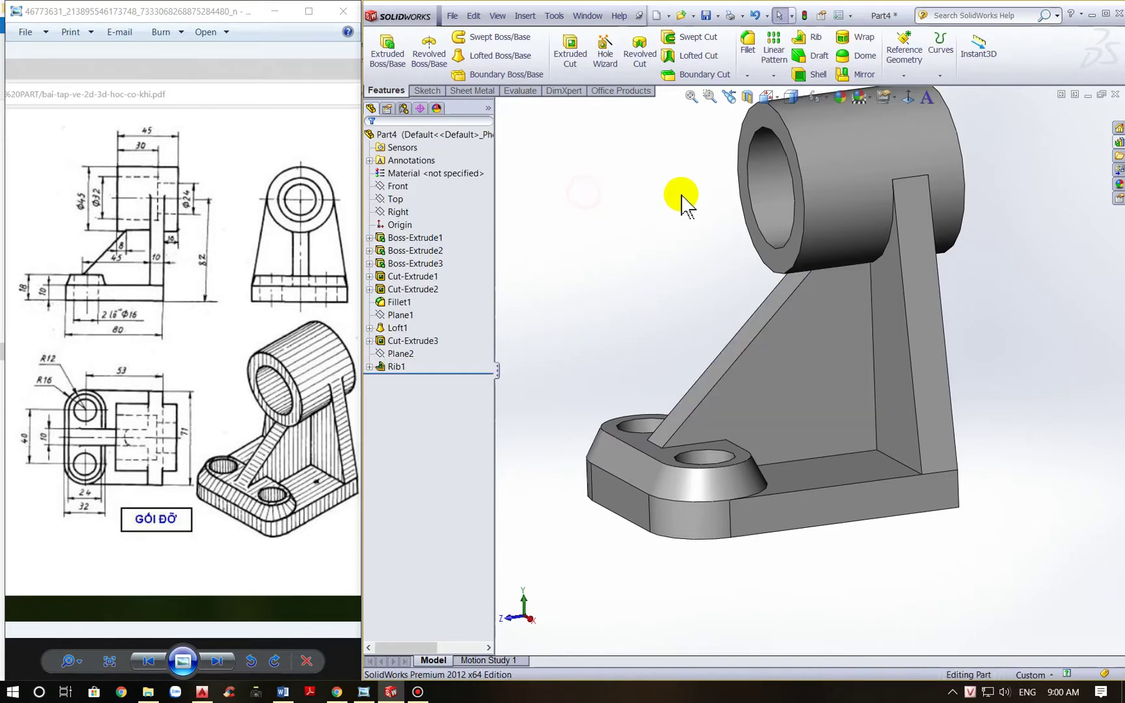
Orient the finished bracket in the standard Dimetric view
scroll(705, 289, "up", 4)
middle_click_drag(718, 324, 748, 352)
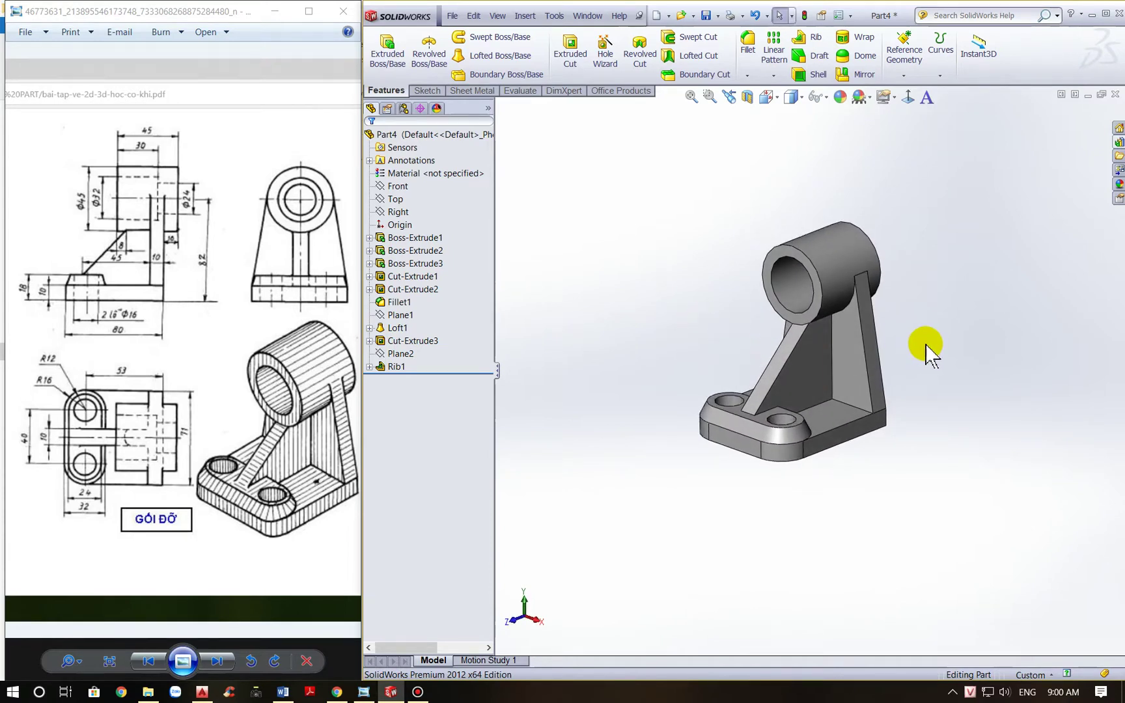
scroll(923, 338, "down", 1)
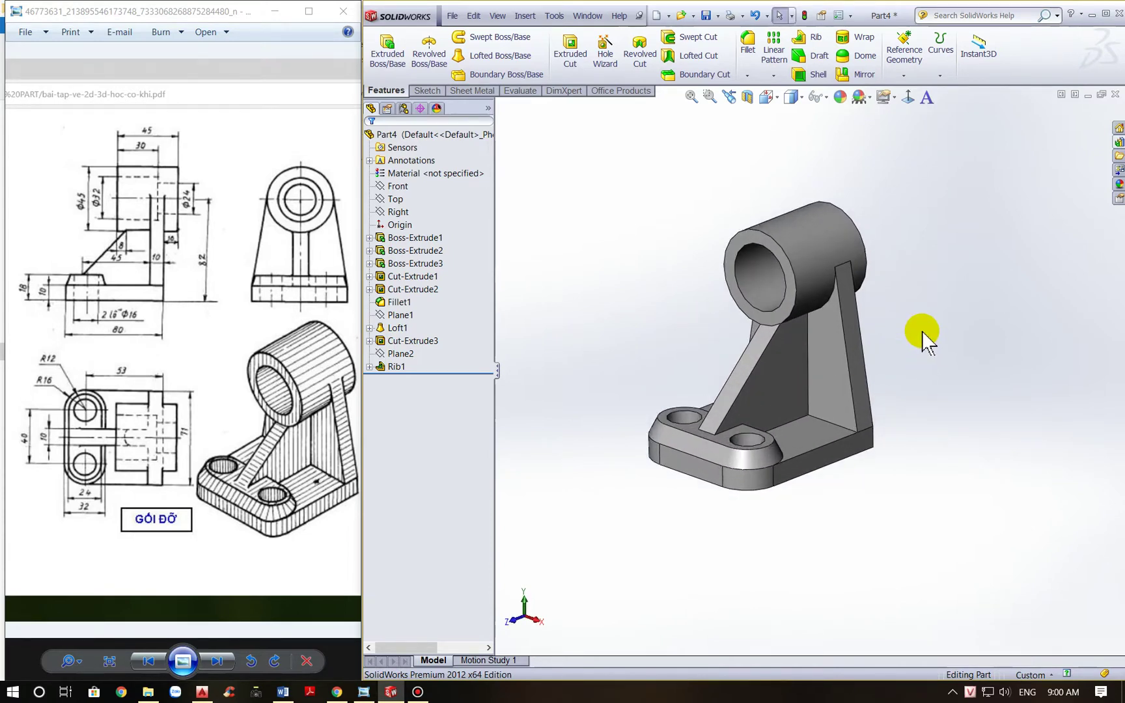
left_click(767, 97)
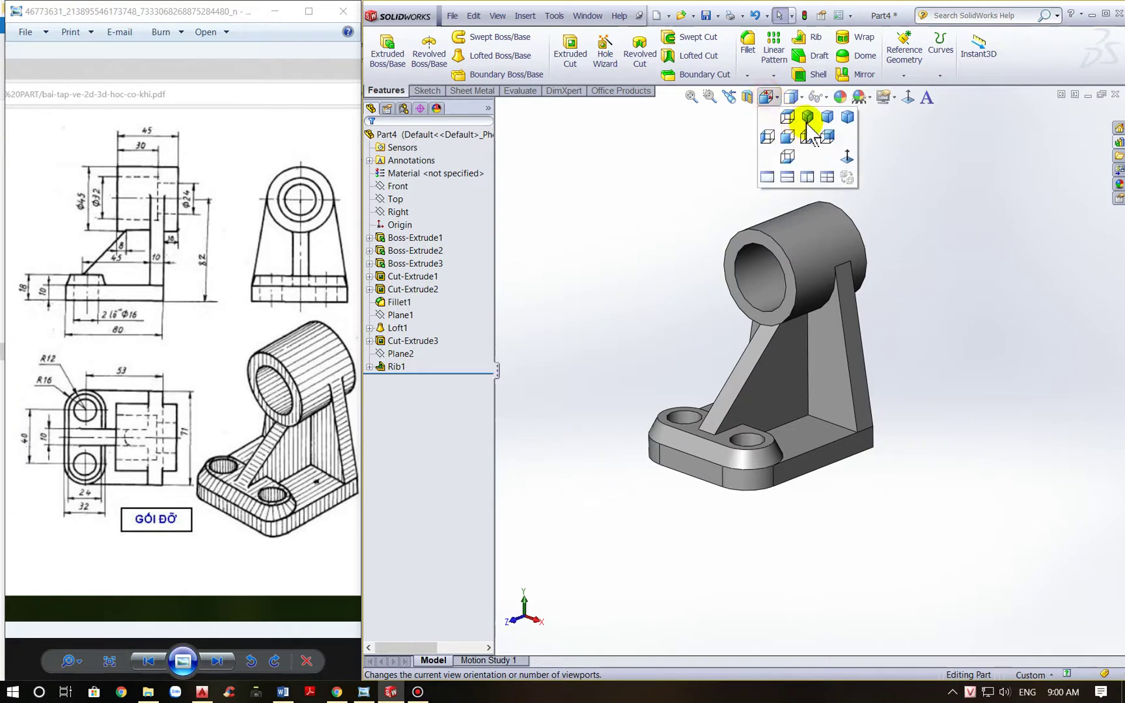
left_click(846, 117)
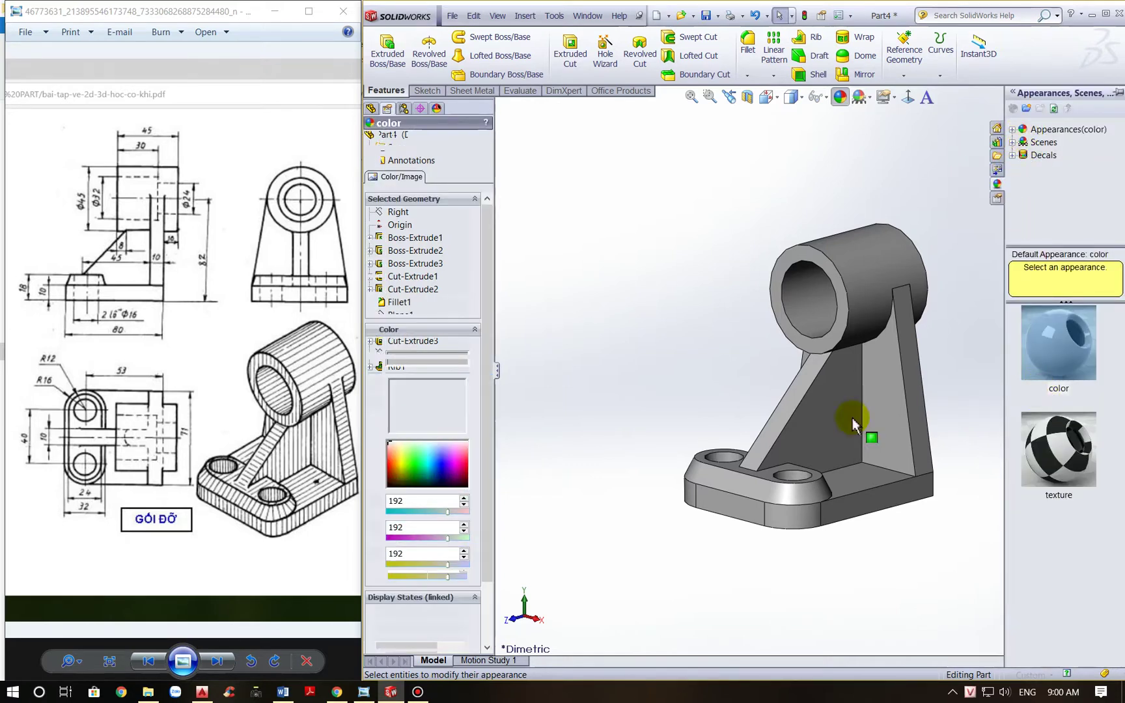
Colour the whole part light green with RGB 128, 255, 128
left_click(405, 399)
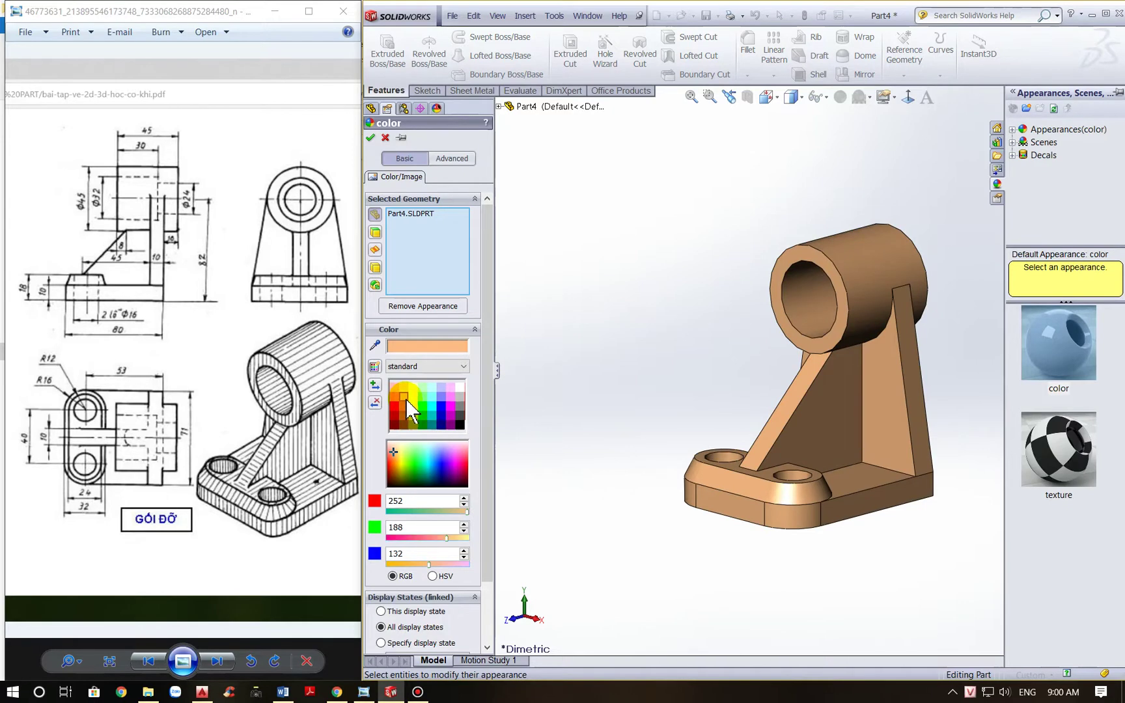
left_click(417, 396)
left_click(423, 397)
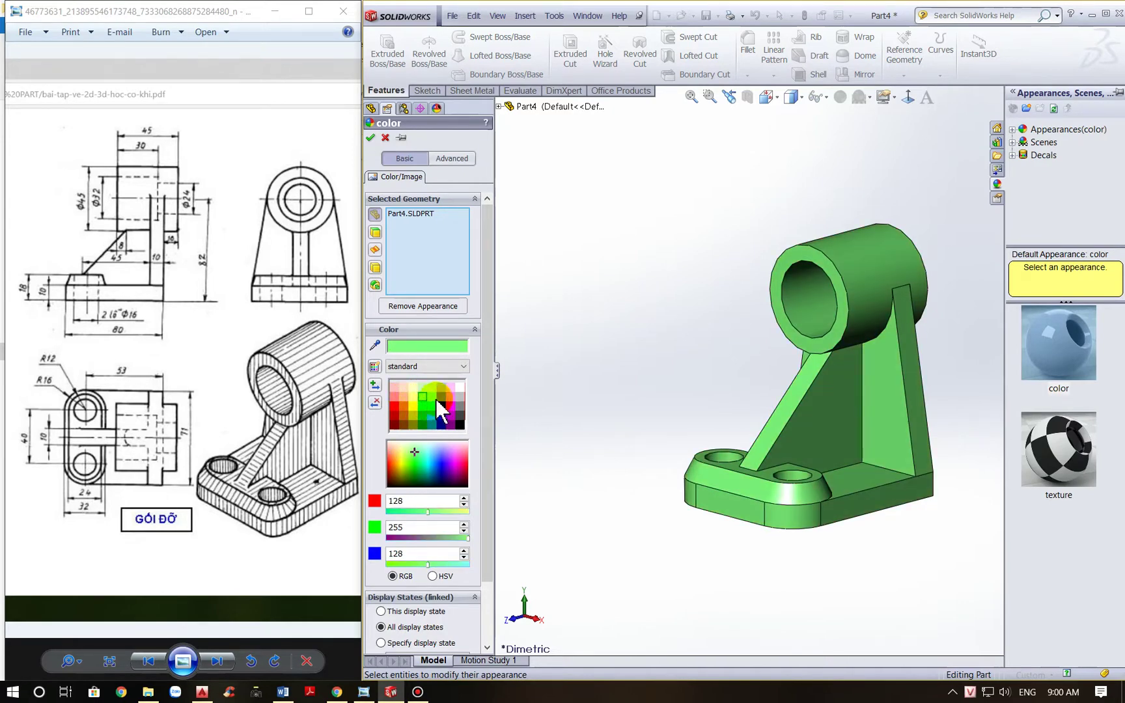
left_click(371, 137)
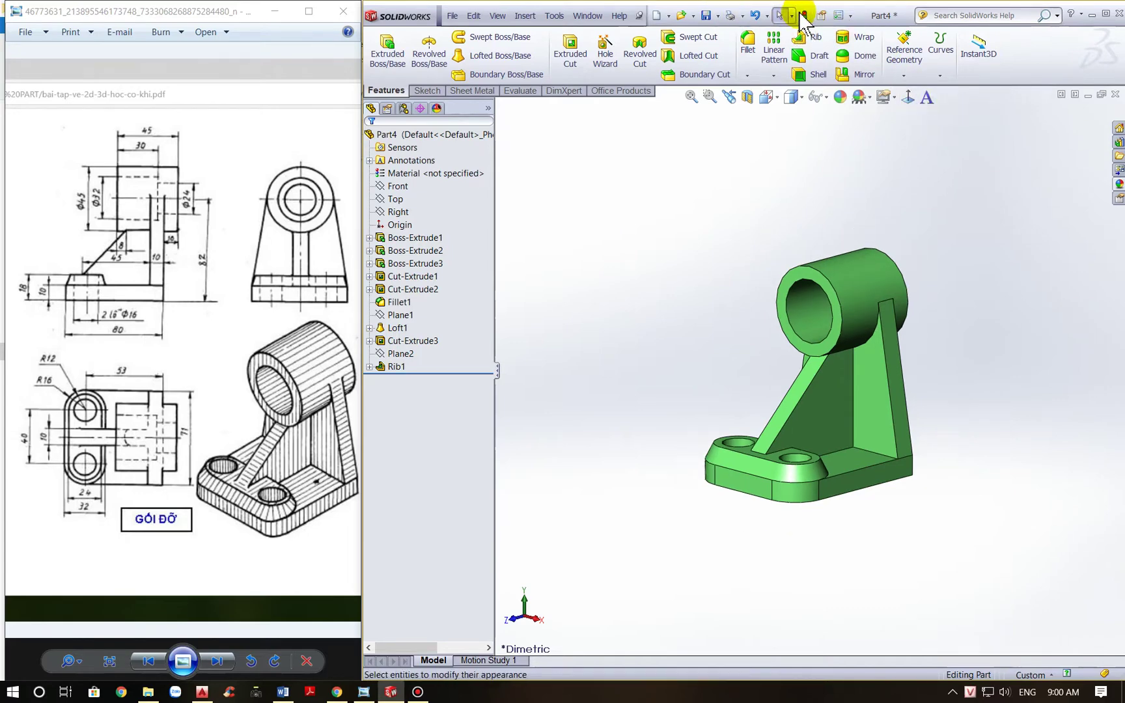
Activate the PhotoView 360 add-in for the current session
left_click(851, 16)
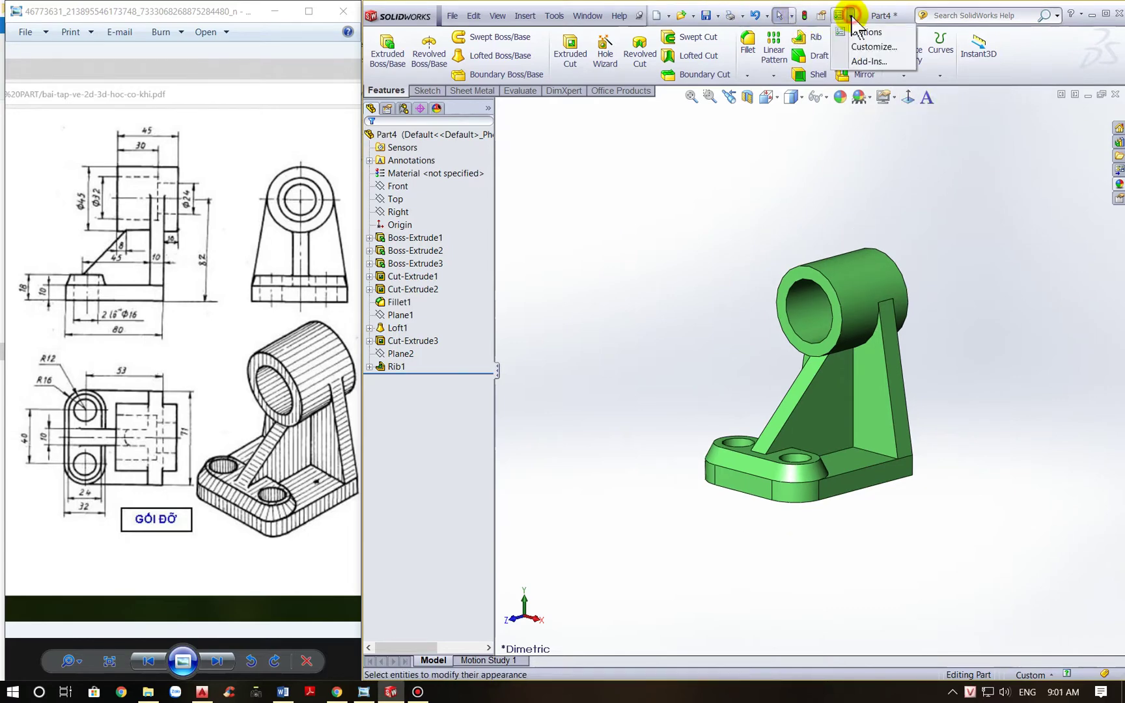
left_click(868, 61)
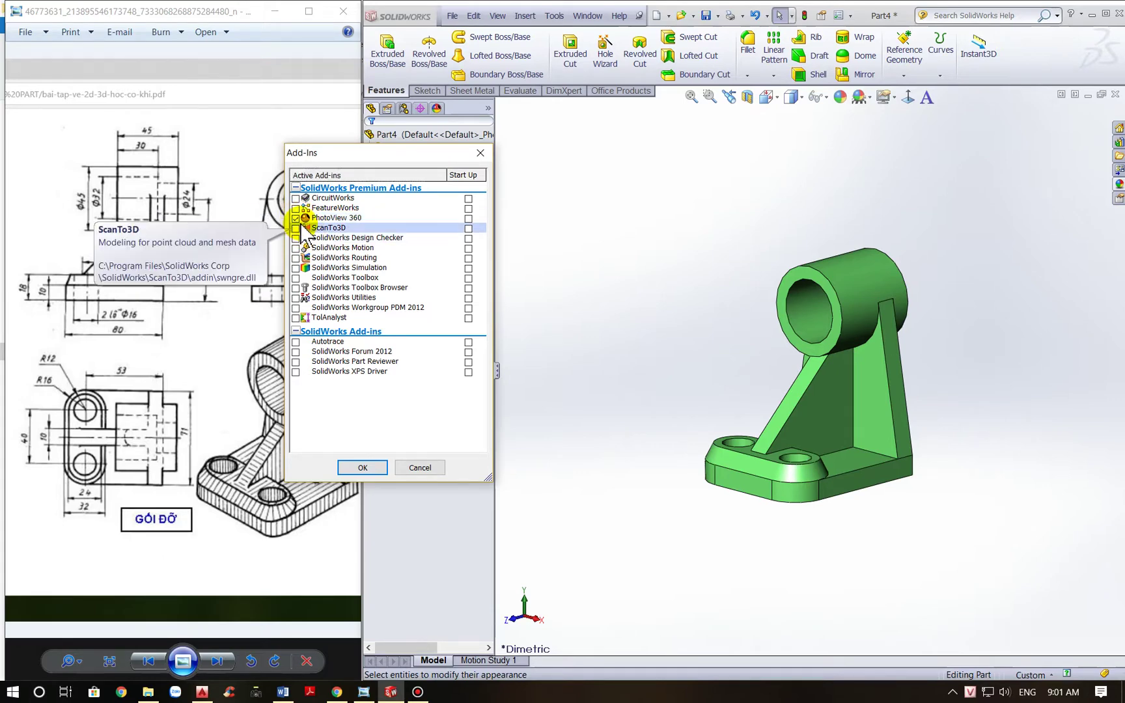
left_click(364, 468)
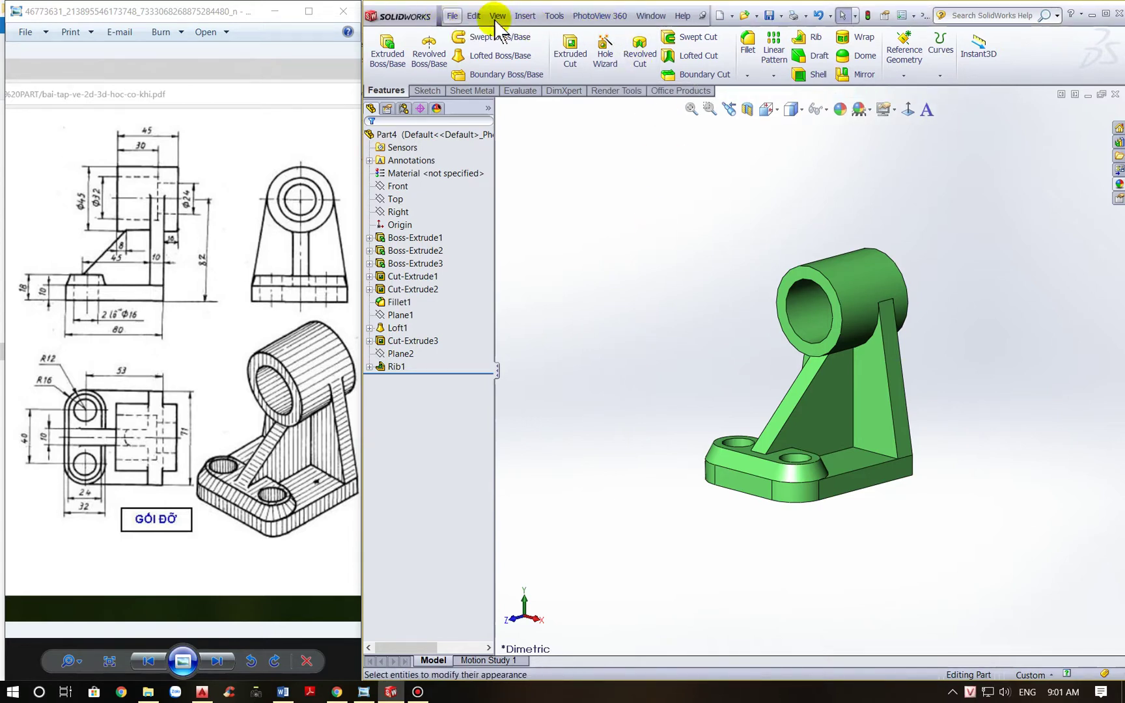
Start a PhotoView 360 final render of the bracket without switching to a perspective view
left_click(605, 17)
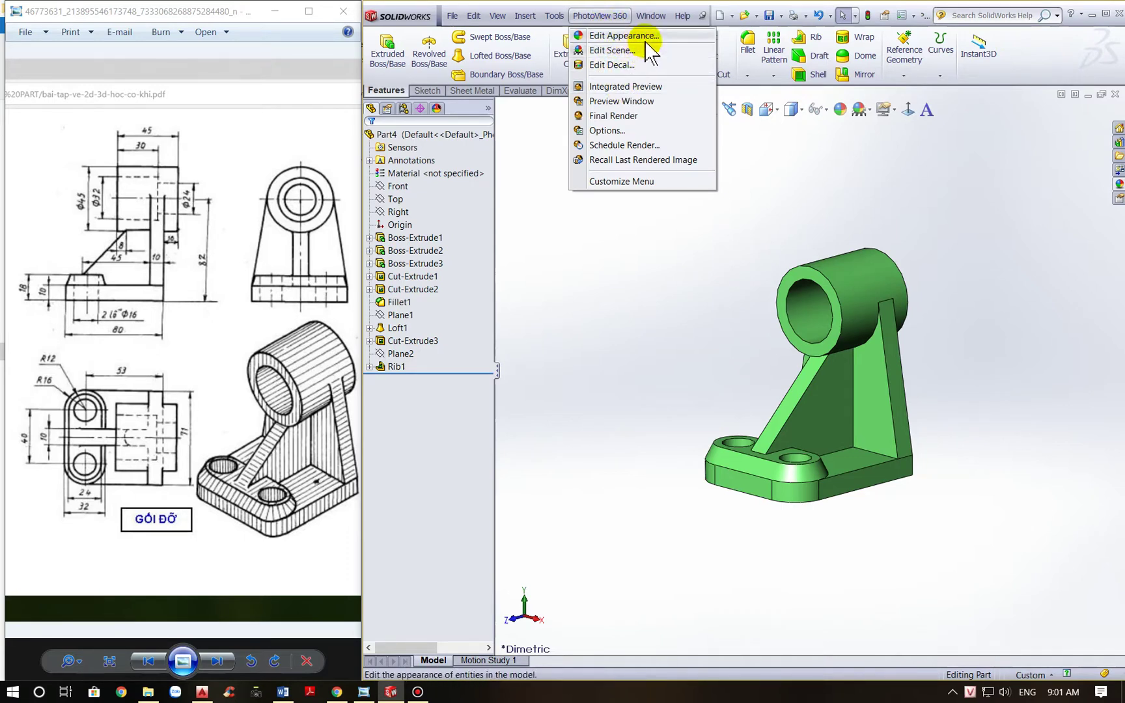
left_click(635, 121)
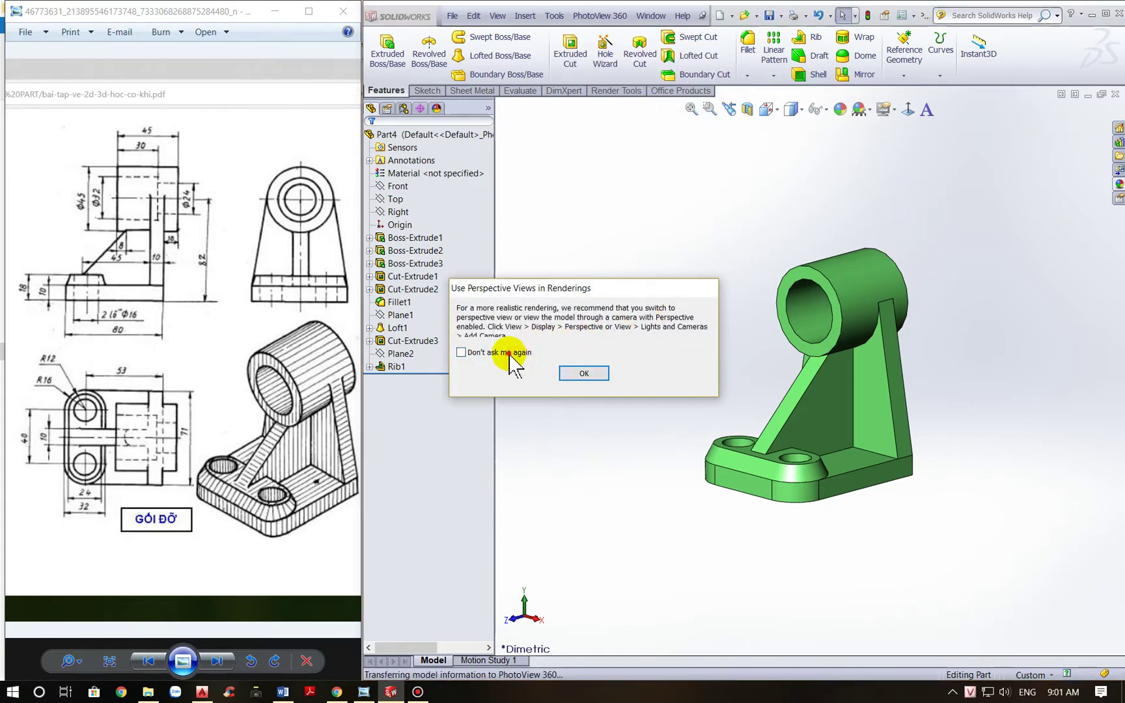
left_click(570, 373)
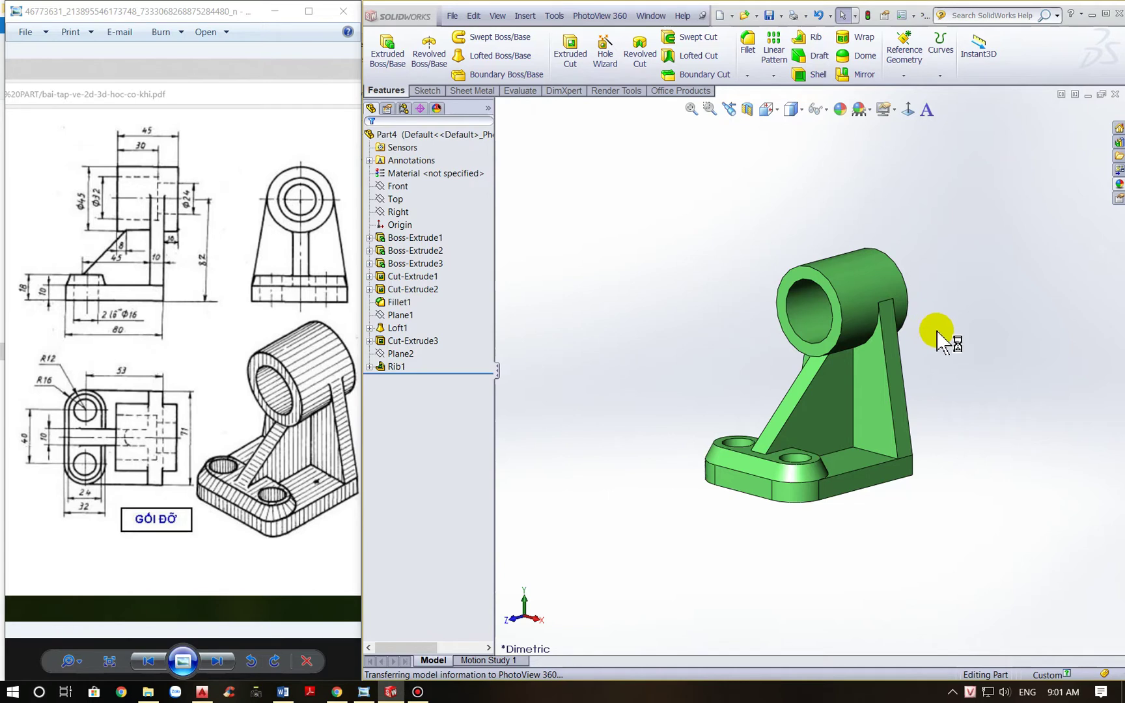